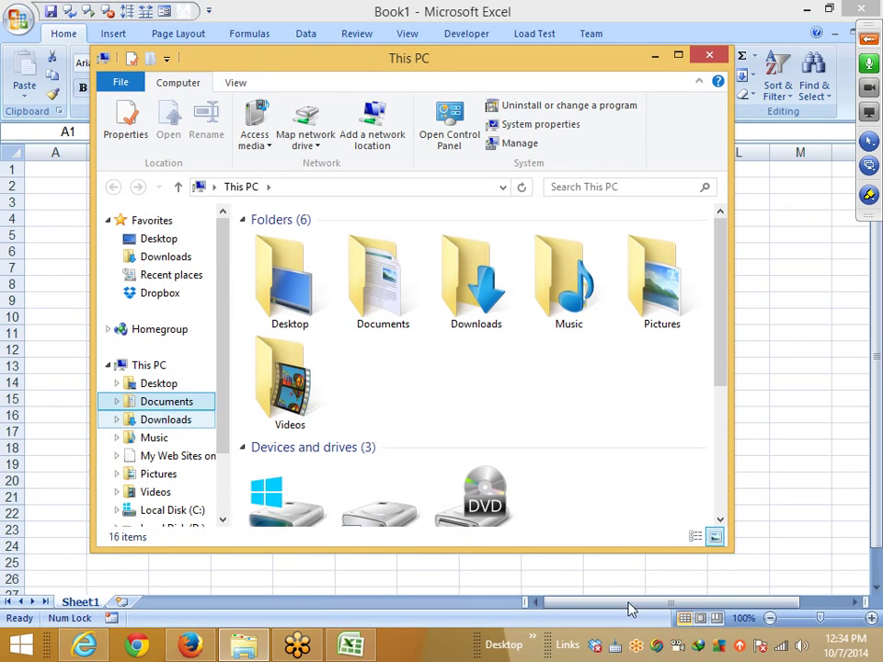
# Find GoToConverter(1) in the Downloads folder and launch it
pyautogui.click(194, 422)
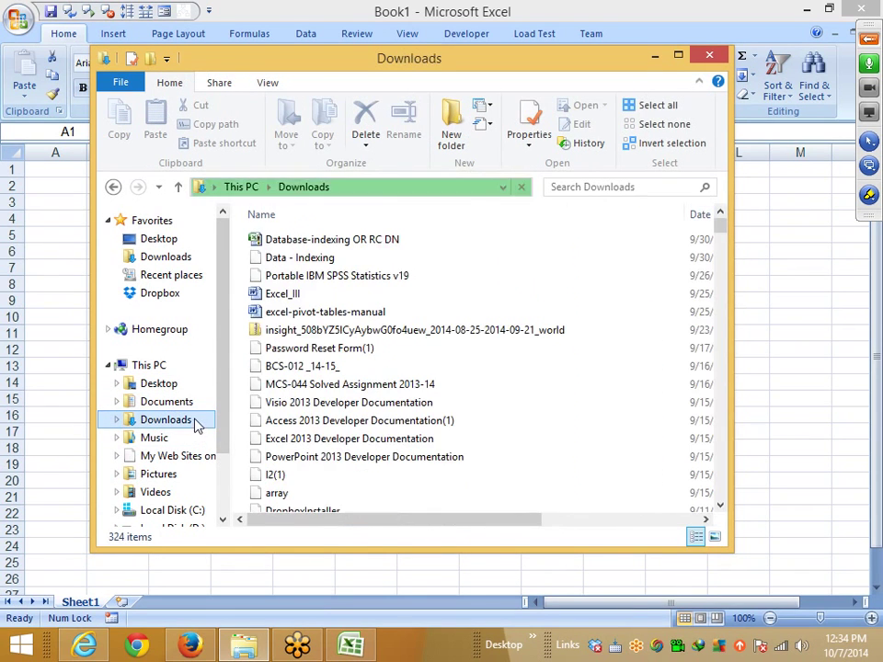
pyautogui.click(283, 330)
pyautogui.press('g')
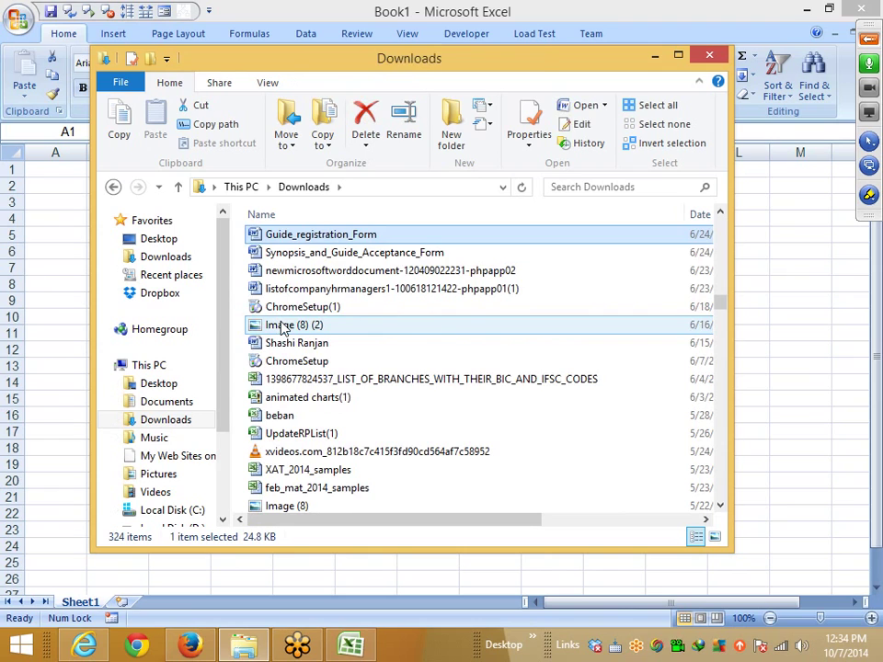
pyautogui.press('g')
pyautogui.press('g')
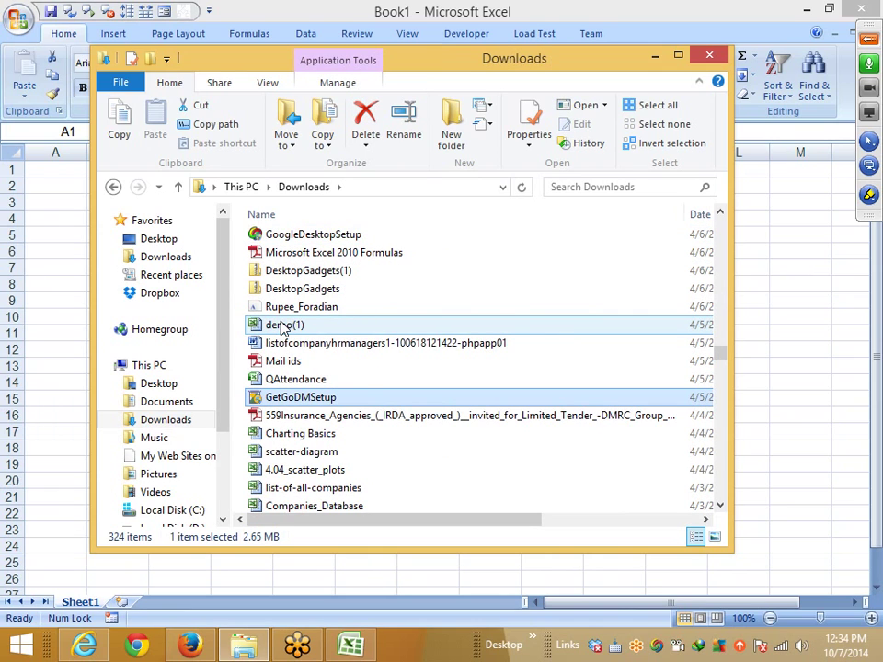
pyautogui.press('g')
pyautogui.press('g')
pyautogui.press('g')
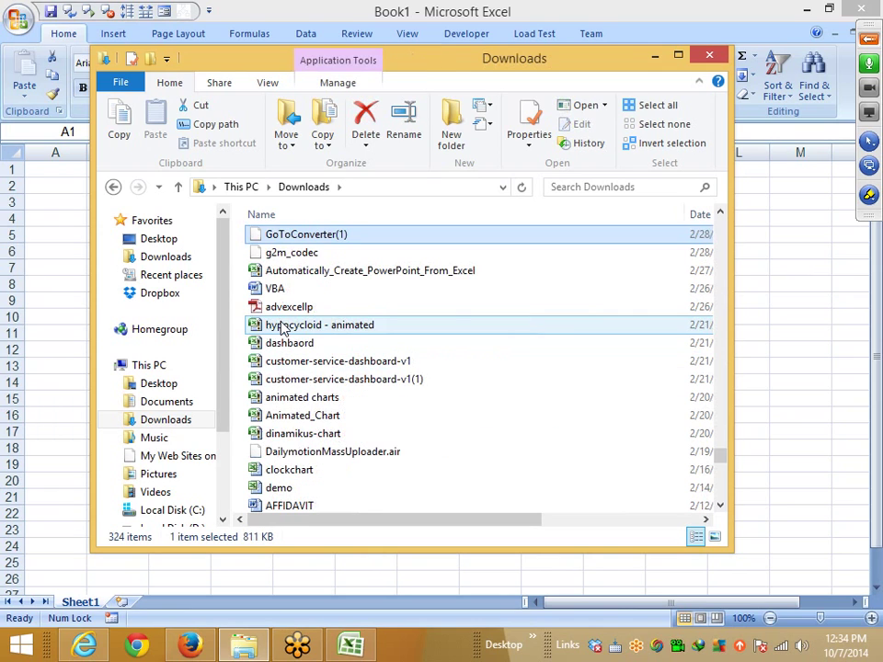
pyautogui.doubleClick(370, 238)
pyautogui.click(497, 341)
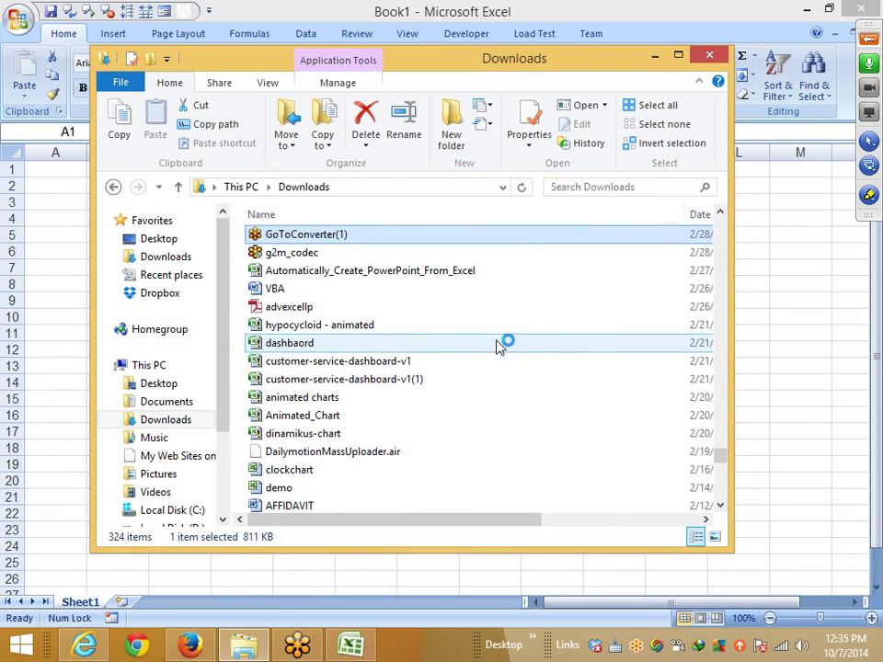
# Bring the blank Excel workbook to the front and start sharing the screen in the GoToMeeting session
pyautogui.click(770, 258)
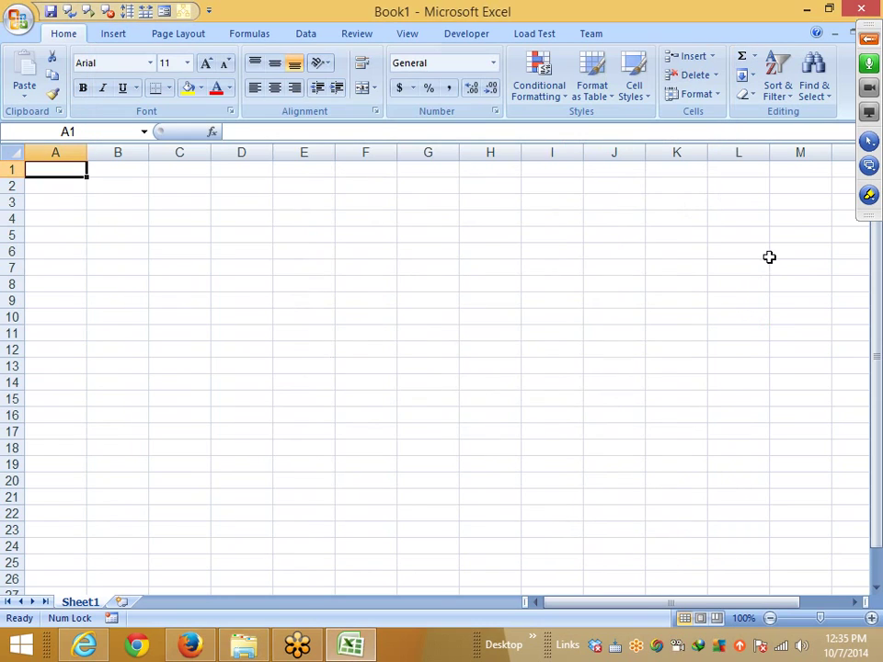
pyautogui.click(868, 40)
pyautogui.click(685, 81)
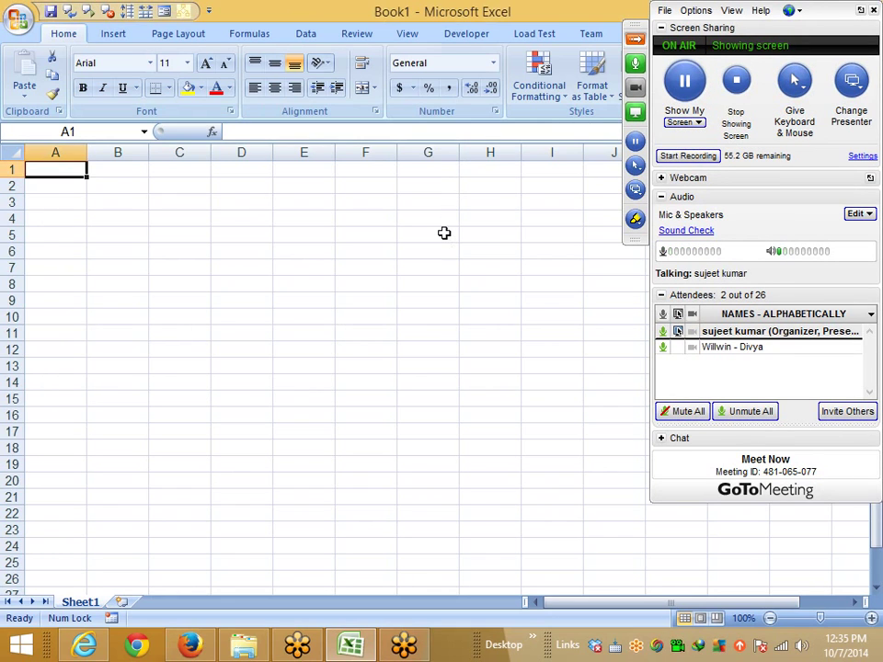
# Switch to GoToConverter and load all the recordings from the Documents folder for conversion
pyautogui.click(404, 650)
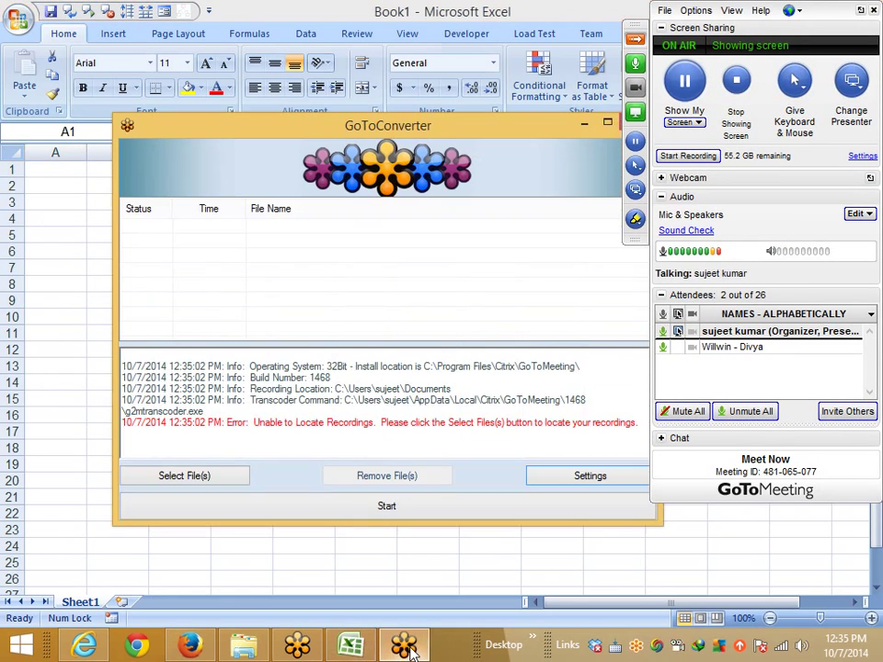
pyautogui.click(210, 483)
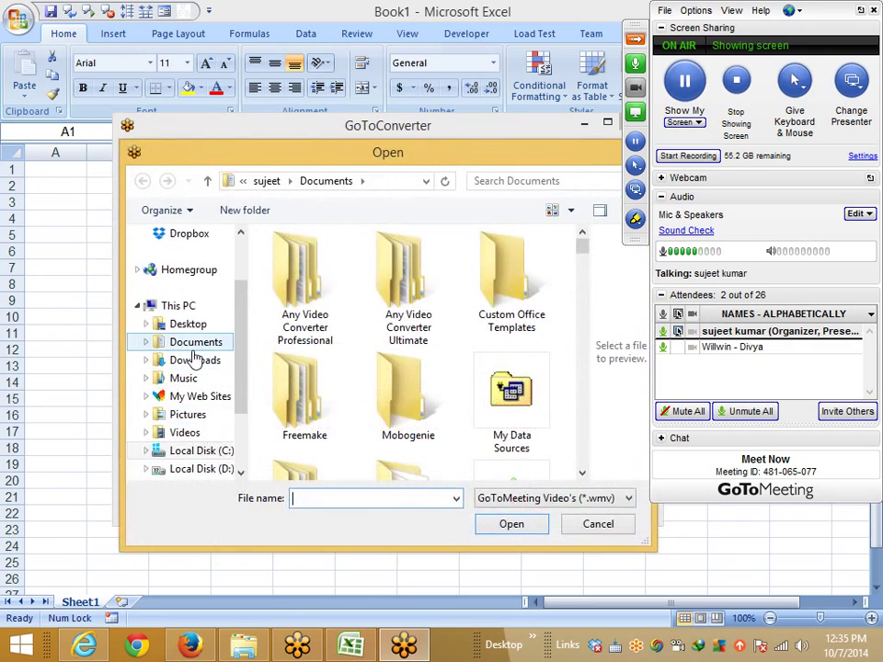
pyautogui.click(195, 343)
pyautogui.click(555, 329)
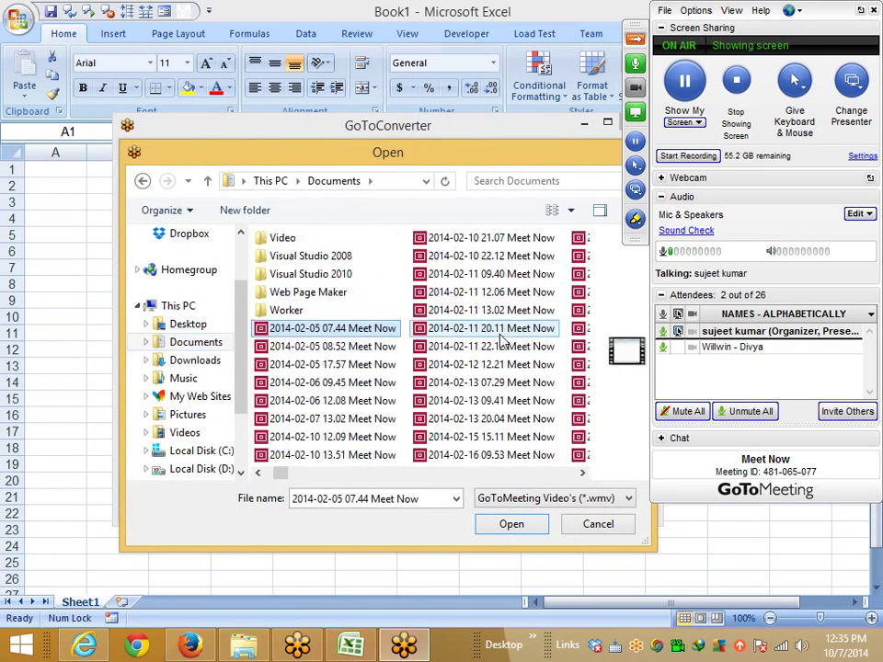
pyautogui.scroll(-4, 542, 383)
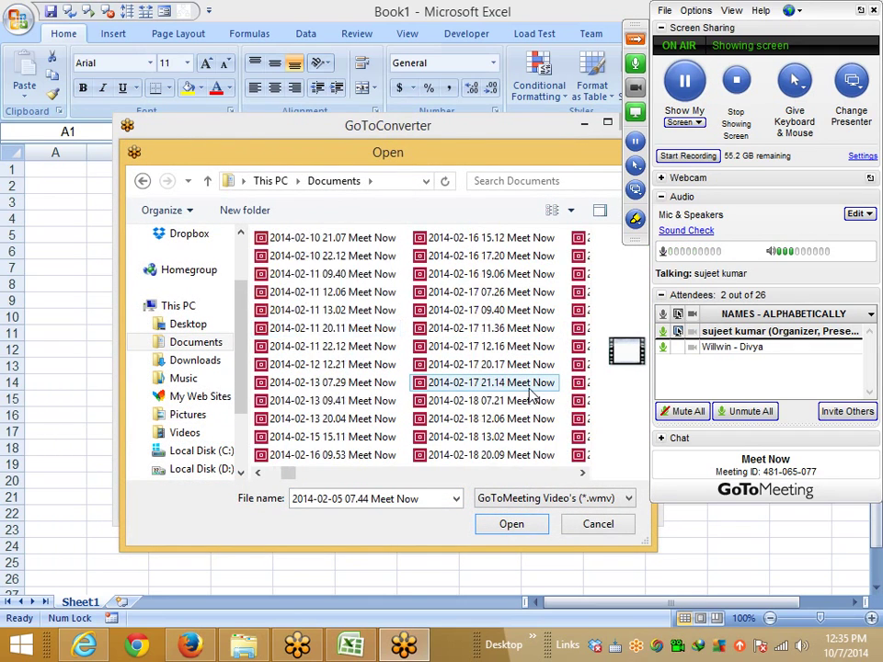
pyautogui.scroll(-12, 529, 394)
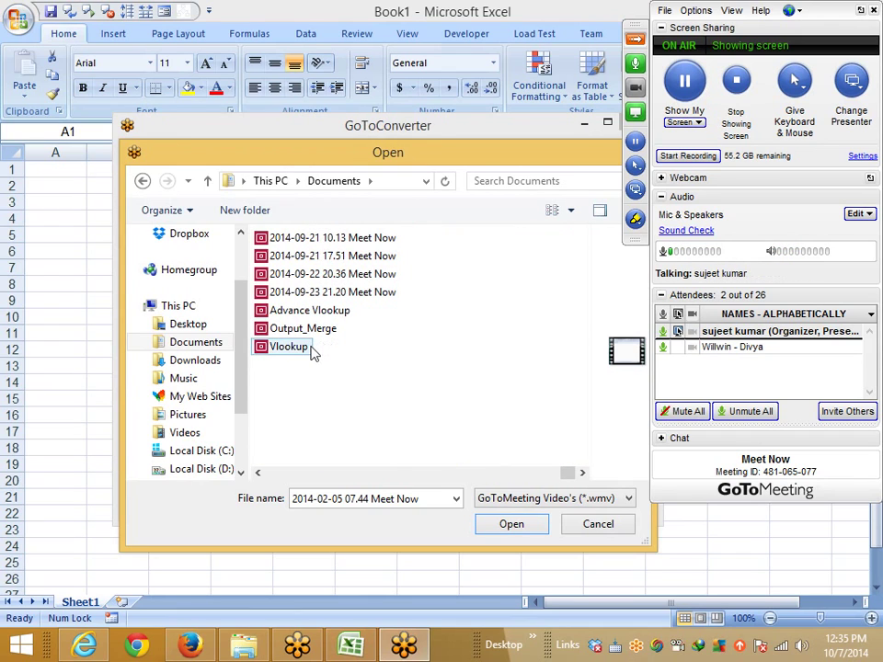
pyautogui.hotkey('ctrl', 'a')
pyautogui.click(516, 532)
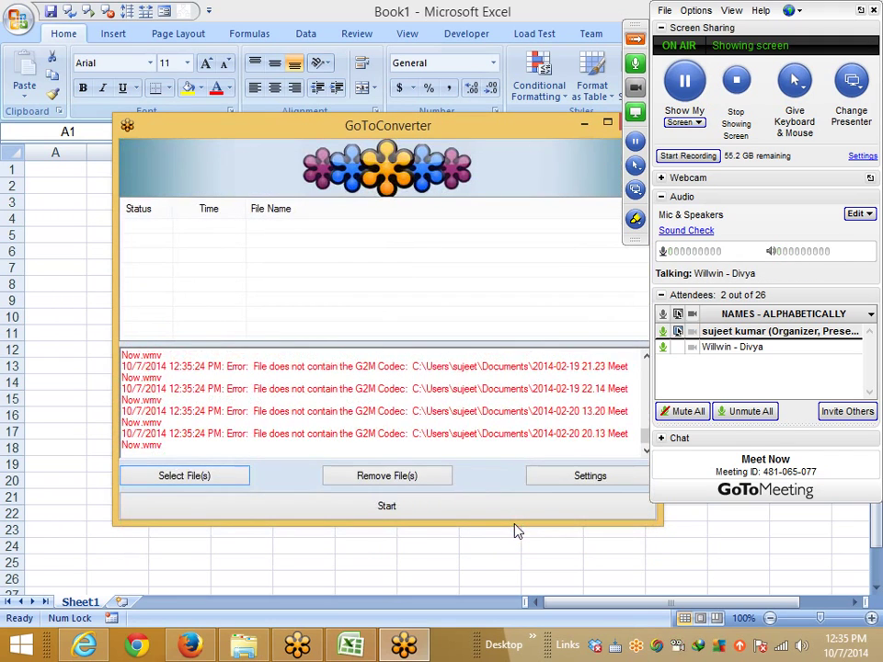
# Return to the Excel workbook and enter 78, 98, 3, 85, 12 and 36 in cells A1 to F1
pyautogui.click(81, 328)
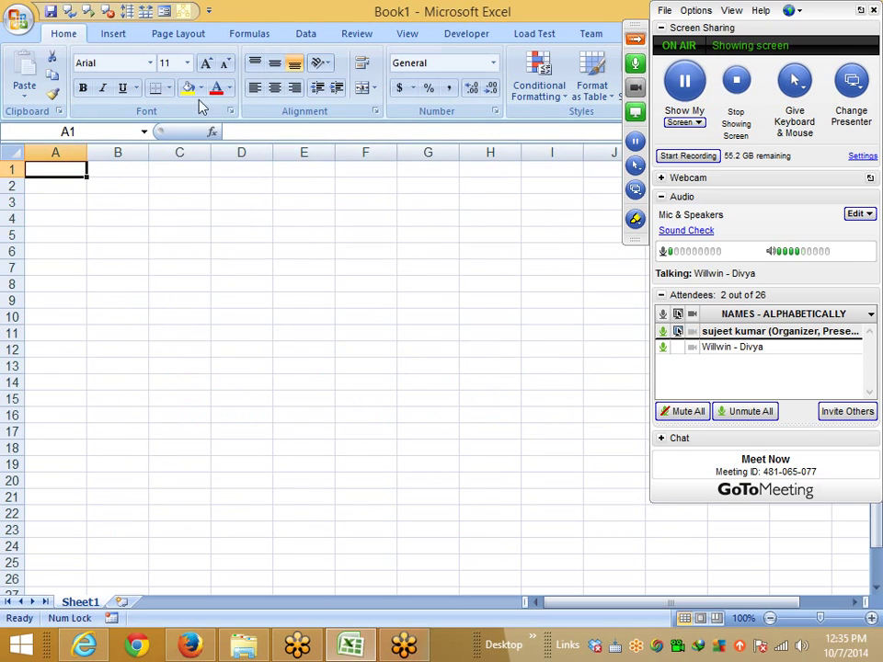
pyautogui.click(635, 40)
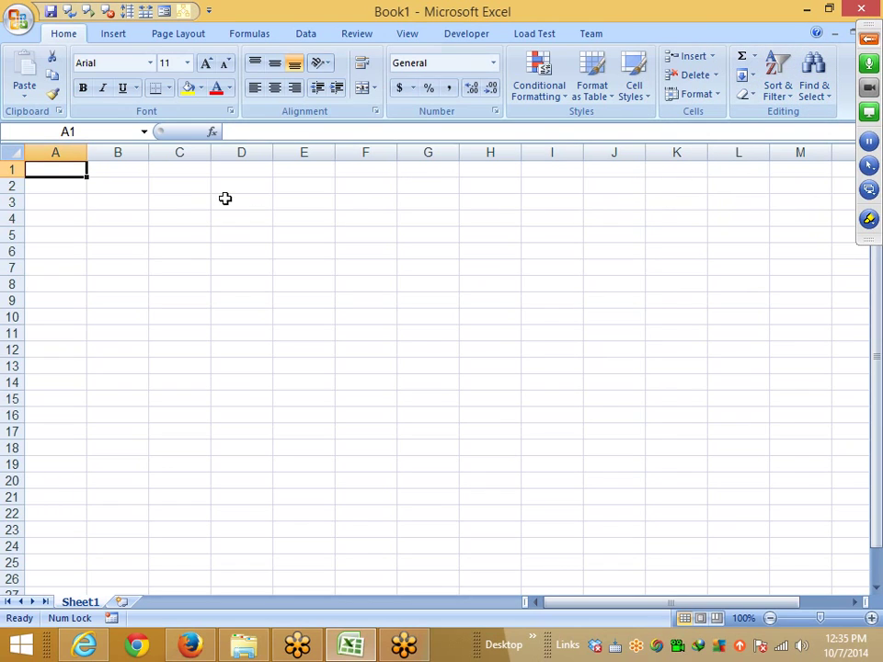
pyautogui.write('78')
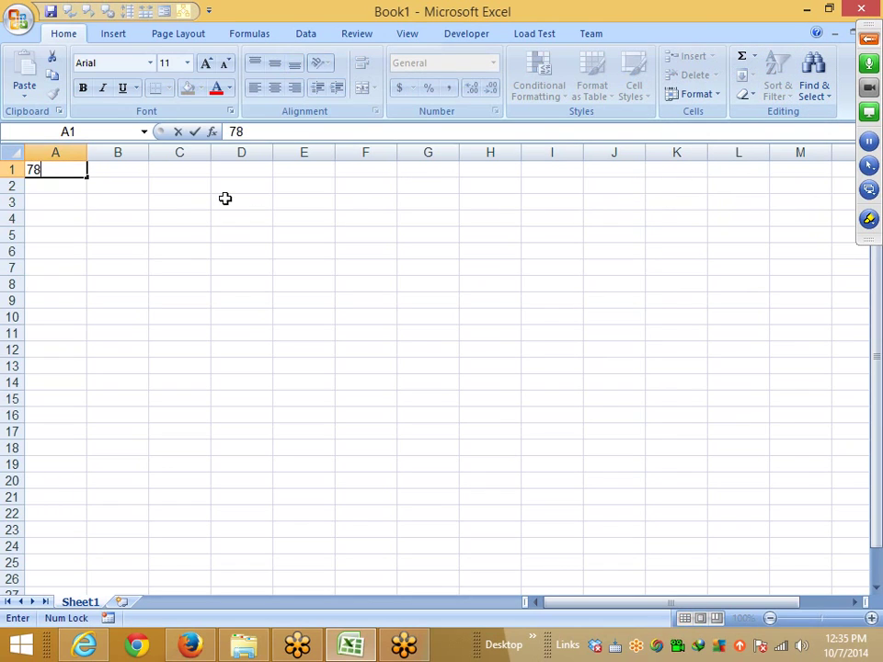
pyautogui.press('Tab')
pyautogui.write('98')
pyautogui.press('Tab')
pyautogui.write('3')
pyautogui.press('Tab')
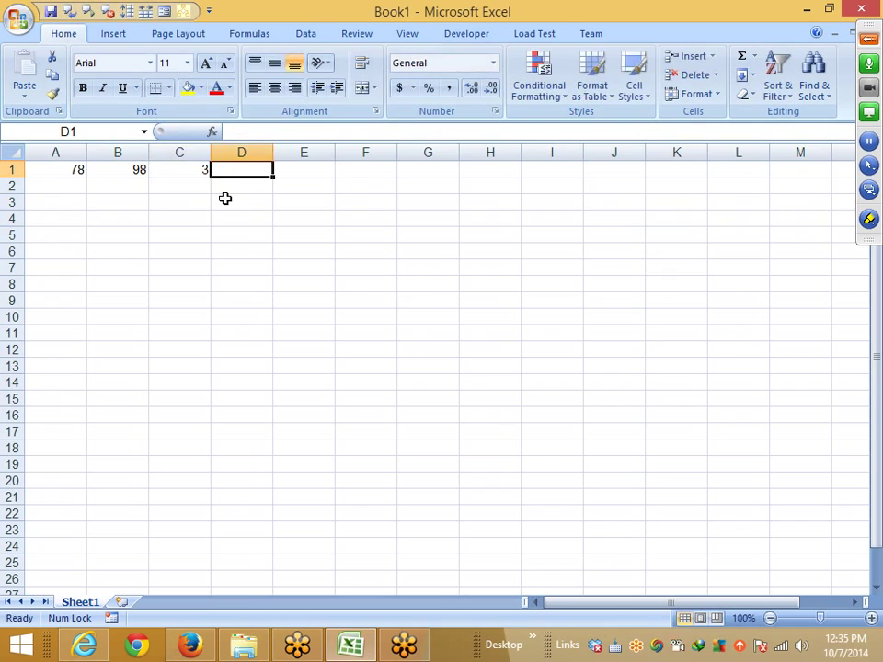
pyautogui.write('85')
pyautogui.press('Tab')
pyautogui.write('12')
pyautogui.press('Tab')
pyautogui.write('3')
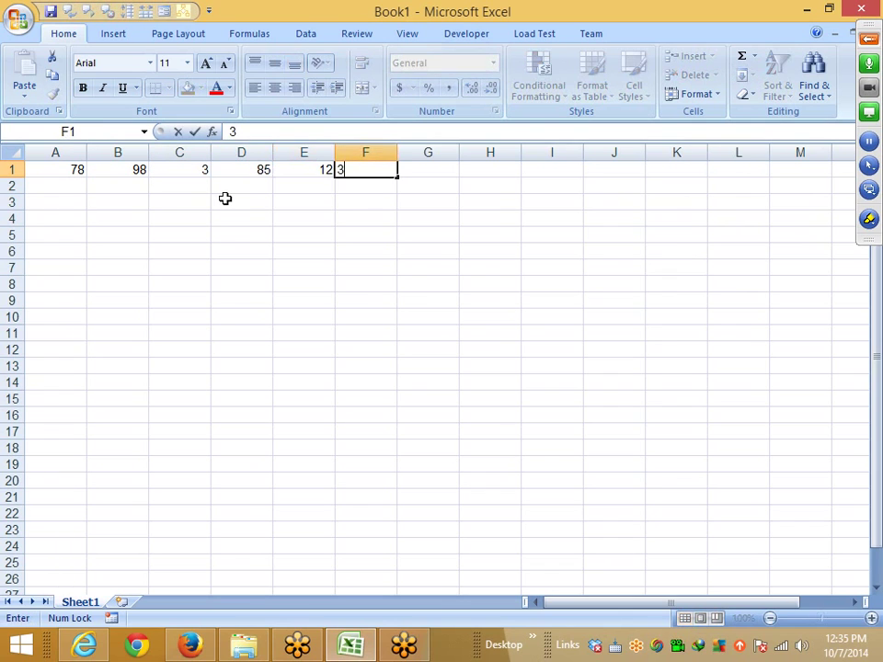
pyautogui.write('6')
pyautogui.press('Tab')
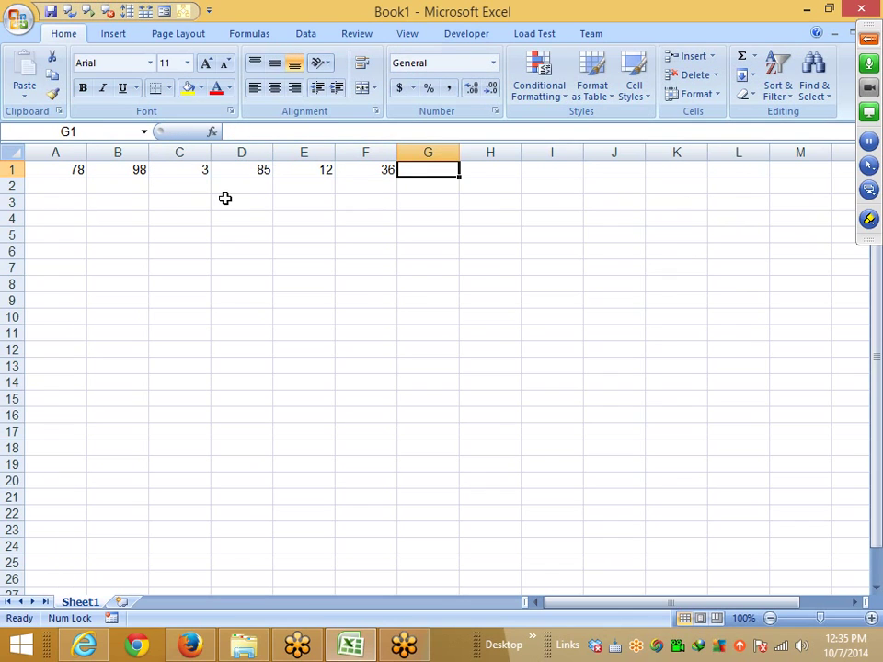
# Enter the formula =SUM(A1:F1) manually in cell G1
pyautogui.hotkey('alt', '=')
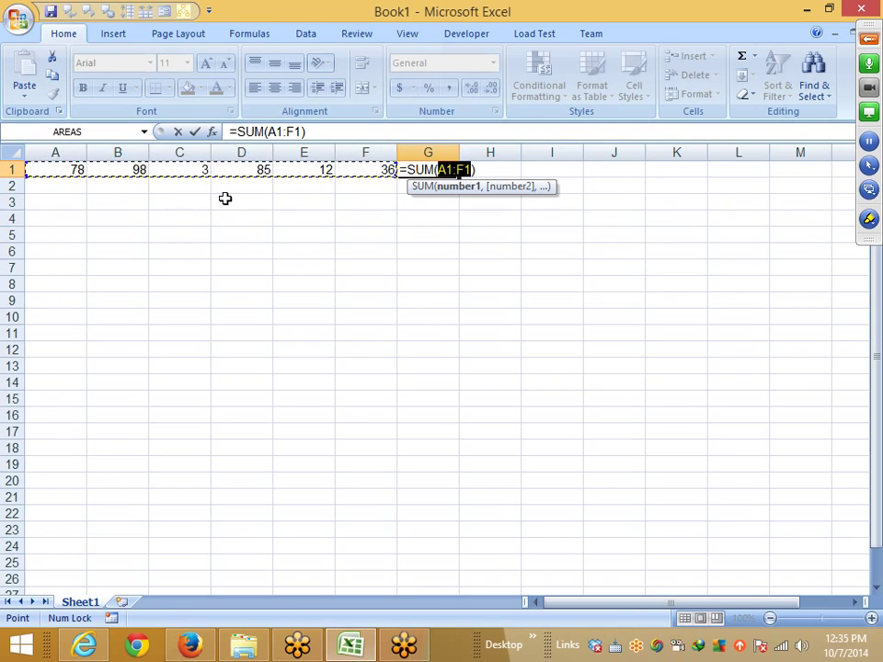
pyautogui.press('Escape')
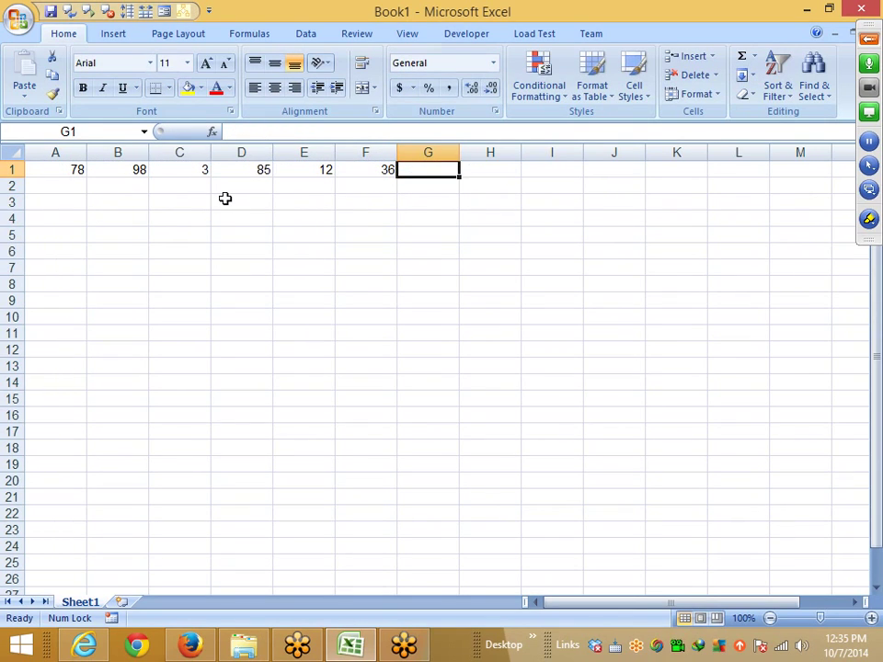
pyautogui.write('=sum')
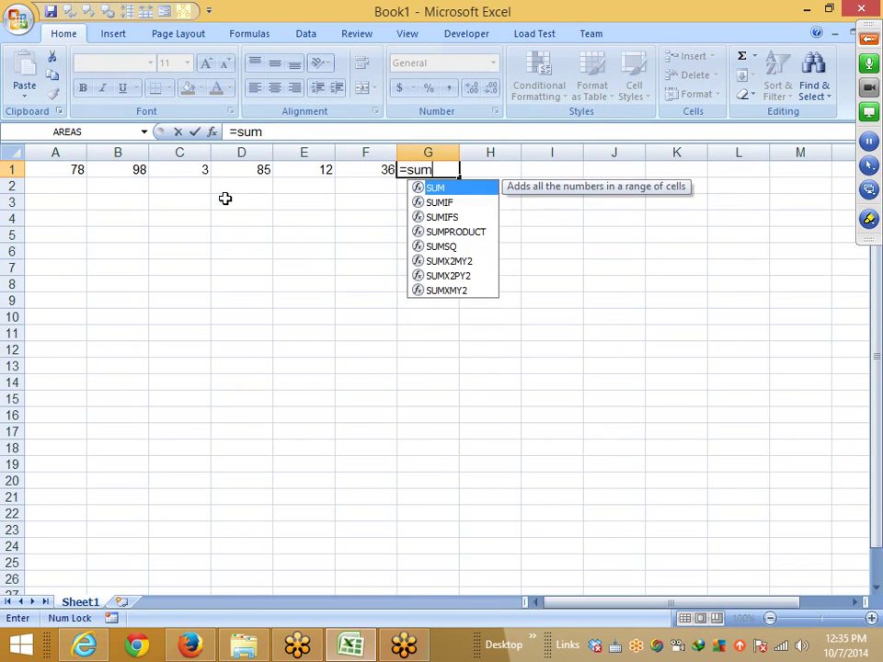
pyautogui.press('Tab')
pyautogui.press('Left')
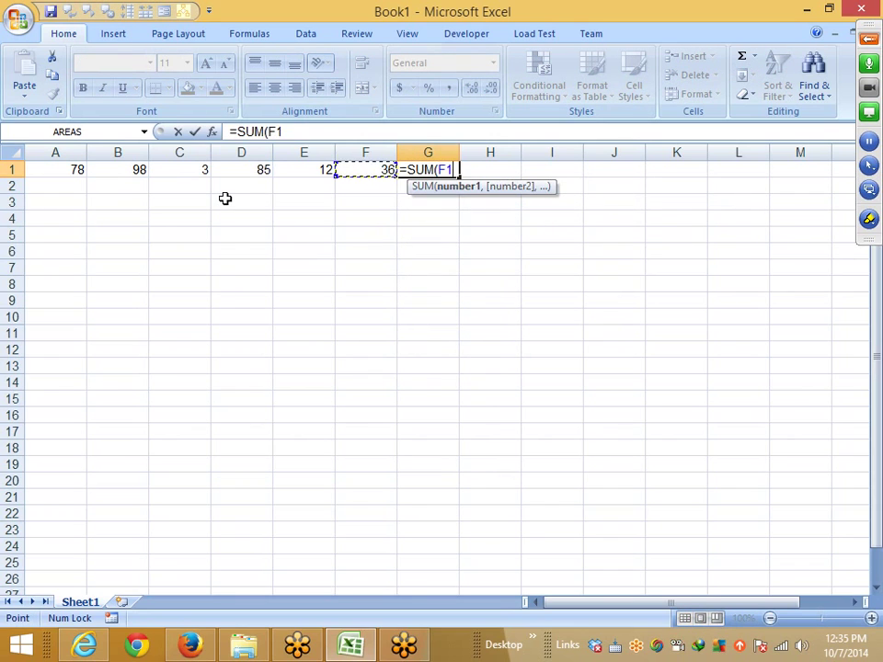
pyautogui.hotkey('shift', 'Left')
pyautogui.hotkey('shift', 'Left')
pyautogui.hotkey('shift', 'Left')
pyautogui.hotkey('shift', 'Left')
pyautogui.hotkey('shift', 'Left')
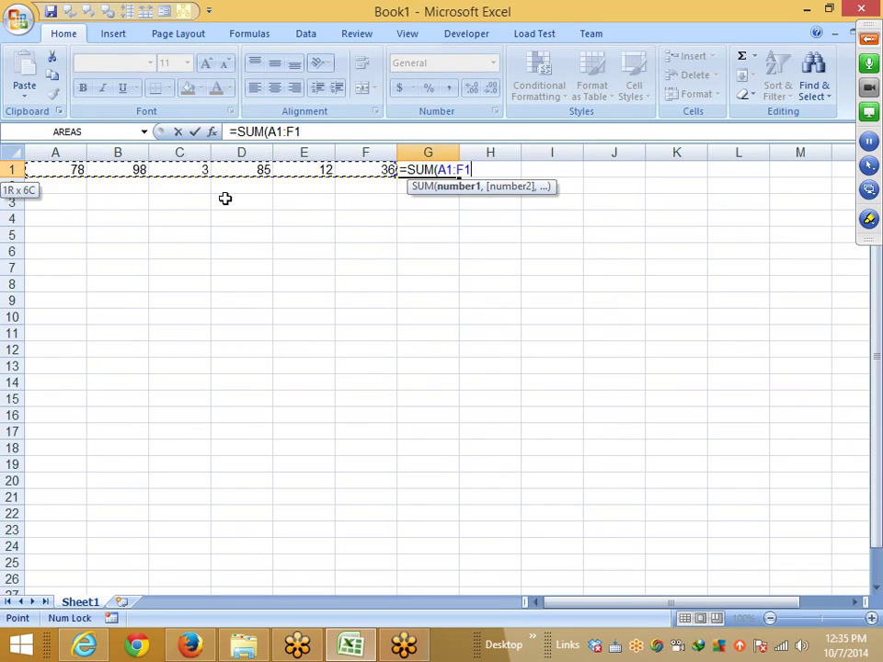
pyautogui.write(')')
pyautogui.press('Return')
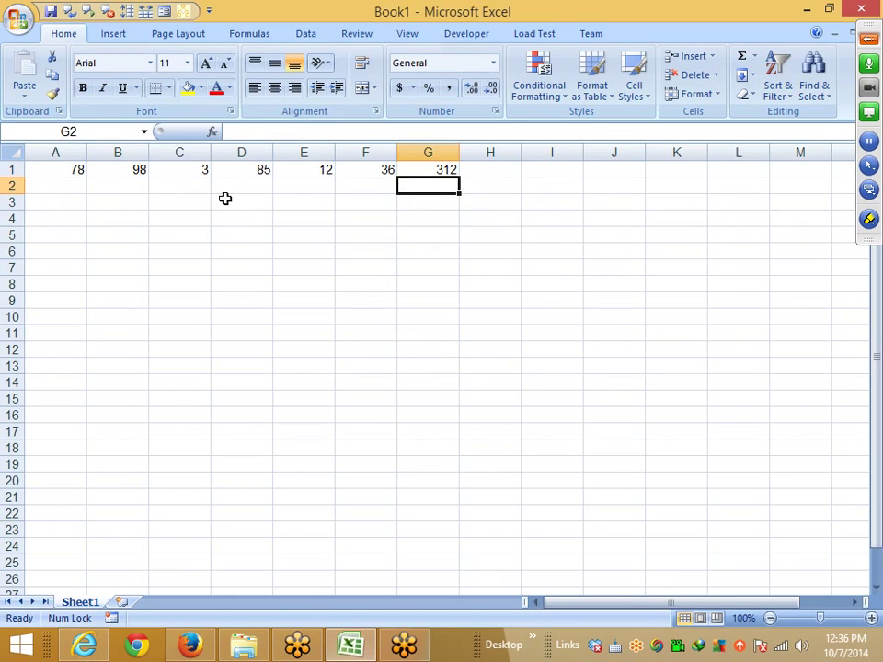
# Clear the manually entered formula from G1 and total A1:F1 there again with AutoSum
pyautogui.press('Up')
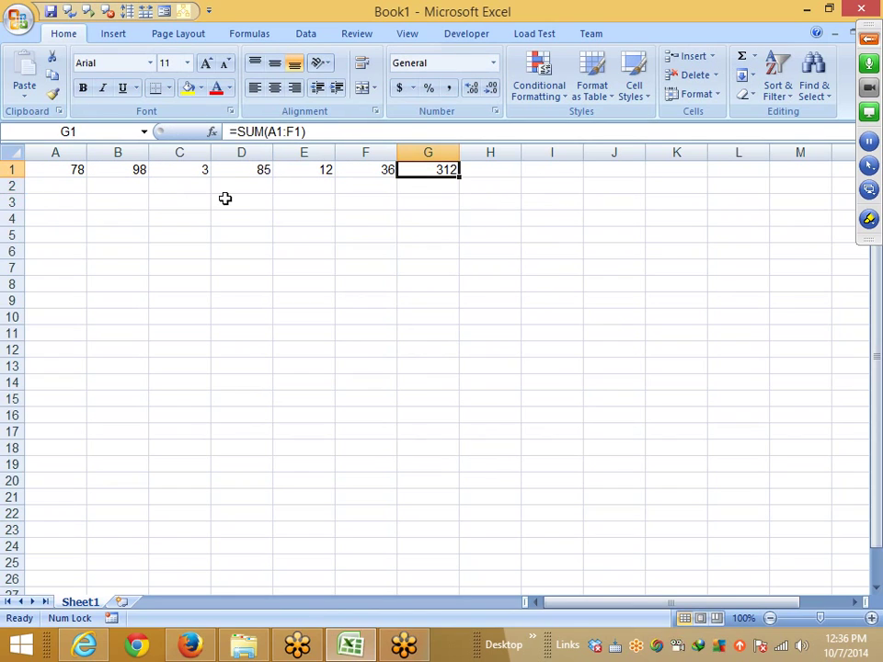
pyautogui.press('Right')
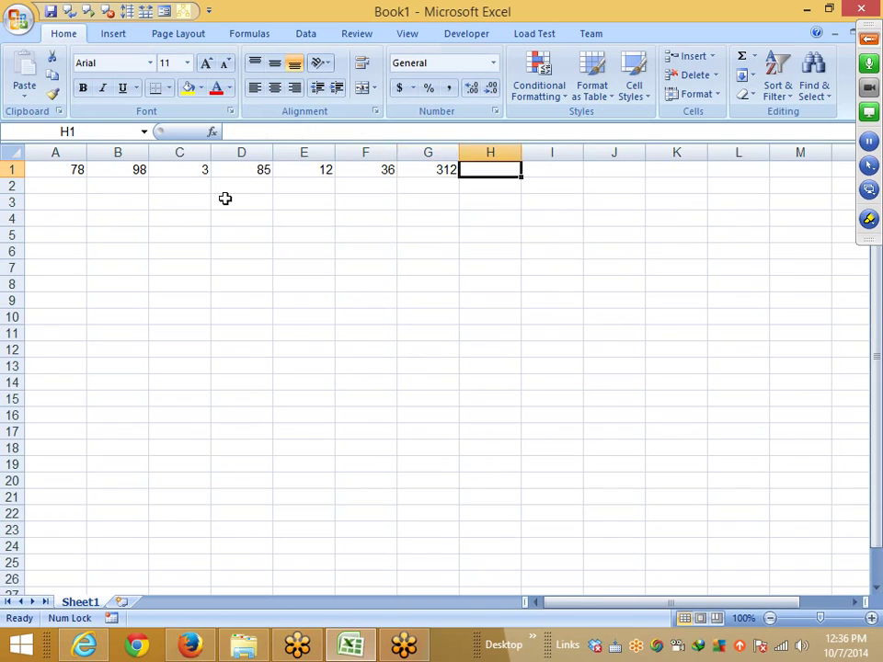
pyautogui.press('Left')
pyautogui.press('Delete')
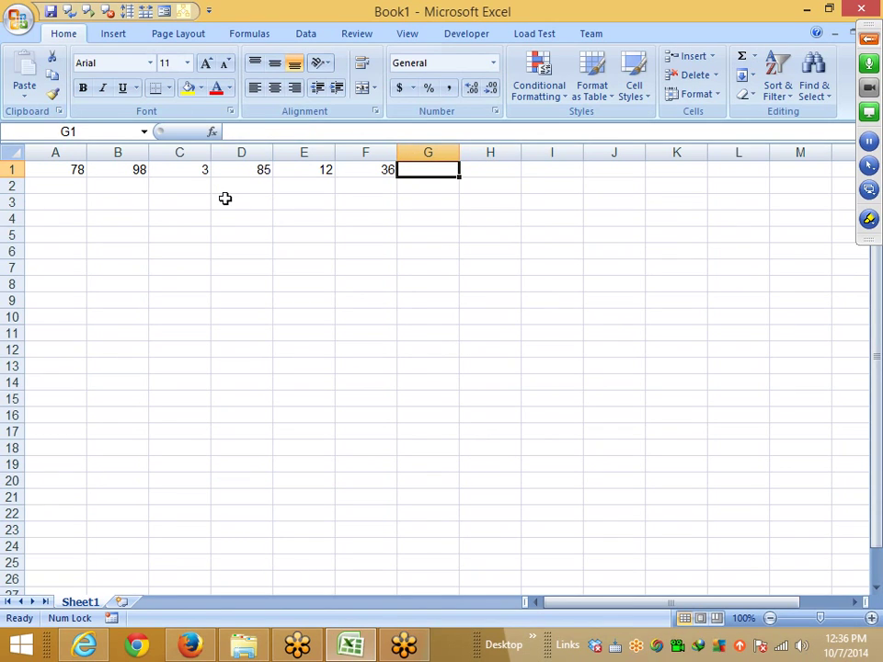
pyautogui.hotkey('alt', '=')
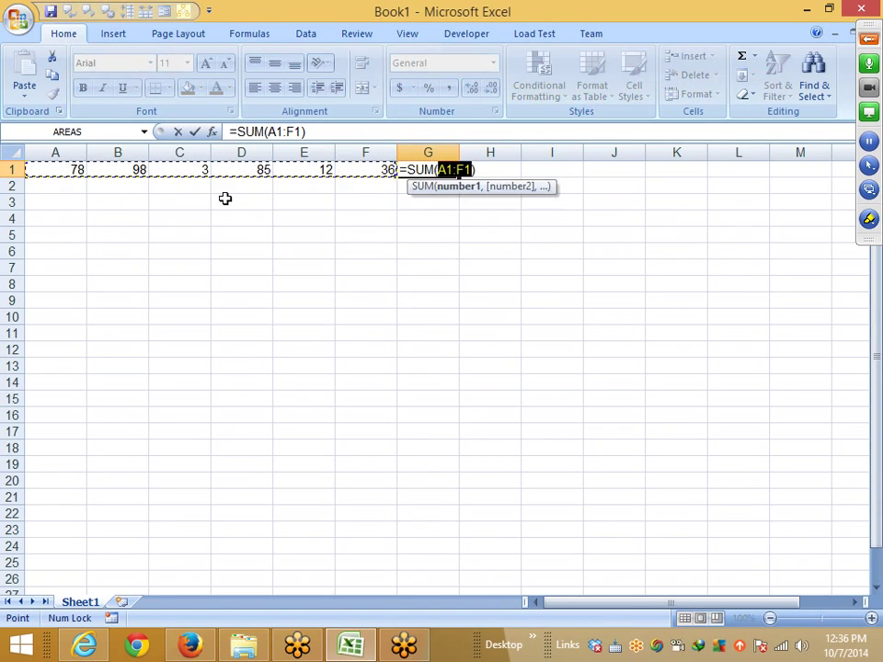
pyautogui.press('Return')
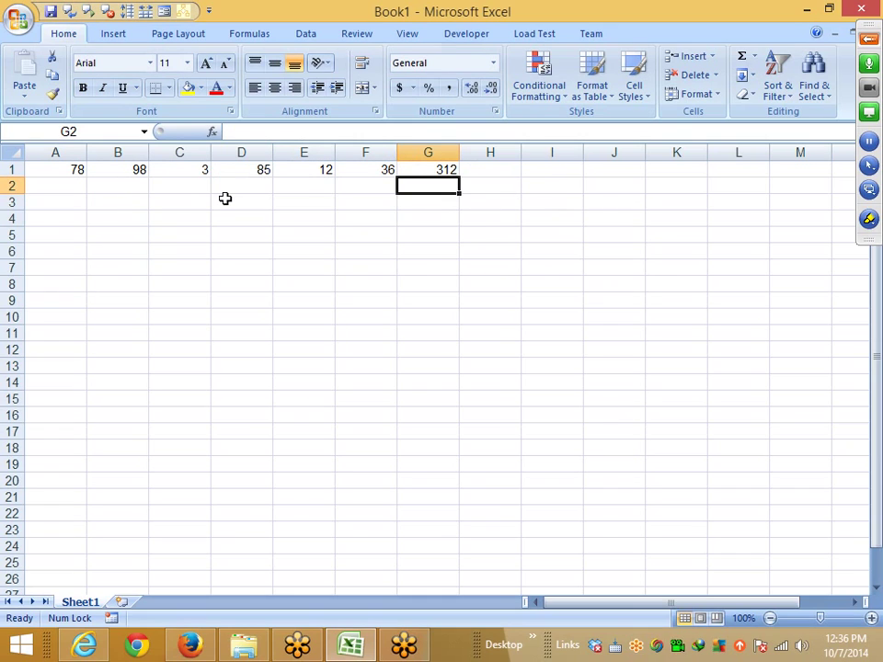
# Clear the total from G1 and try the AutoSum Average and Count Numbers functions there, cancelling each one
pyautogui.press('Up')
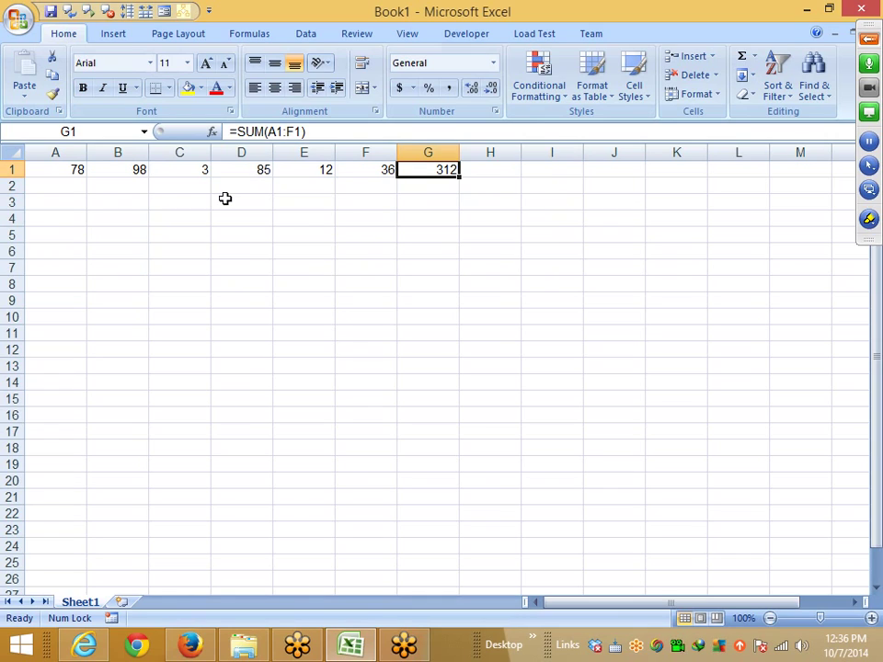
pyautogui.press('Delete')
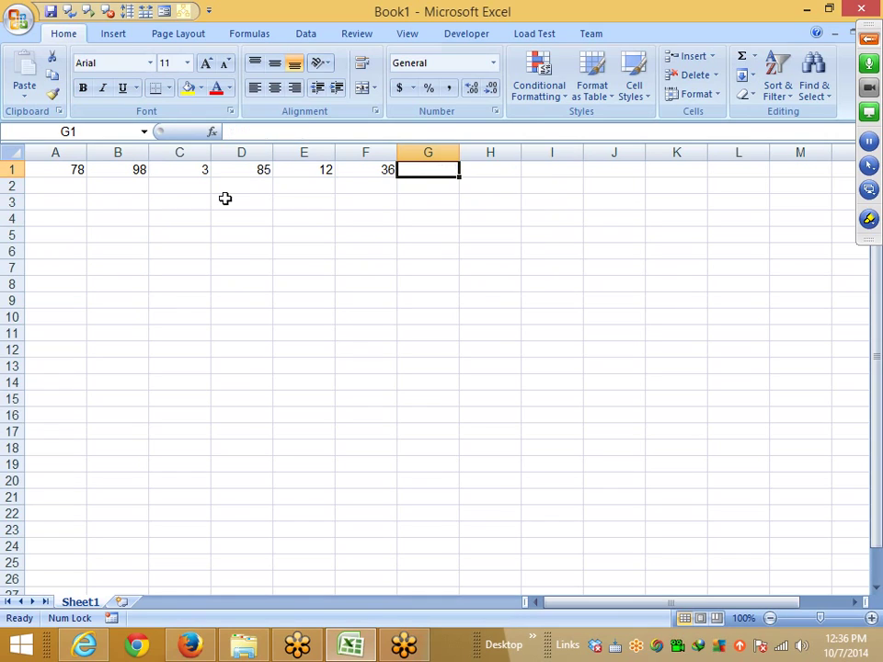
pyautogui.click(755, 56)
pyautogui.click(775, 97)
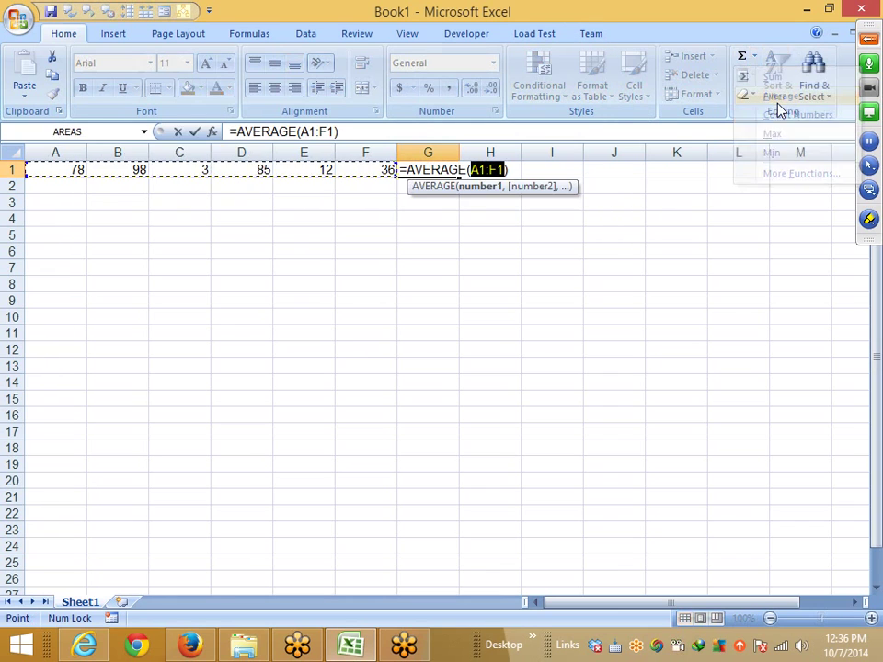
pyautogui.press('Escape')
pyautogui.click(753, 57)
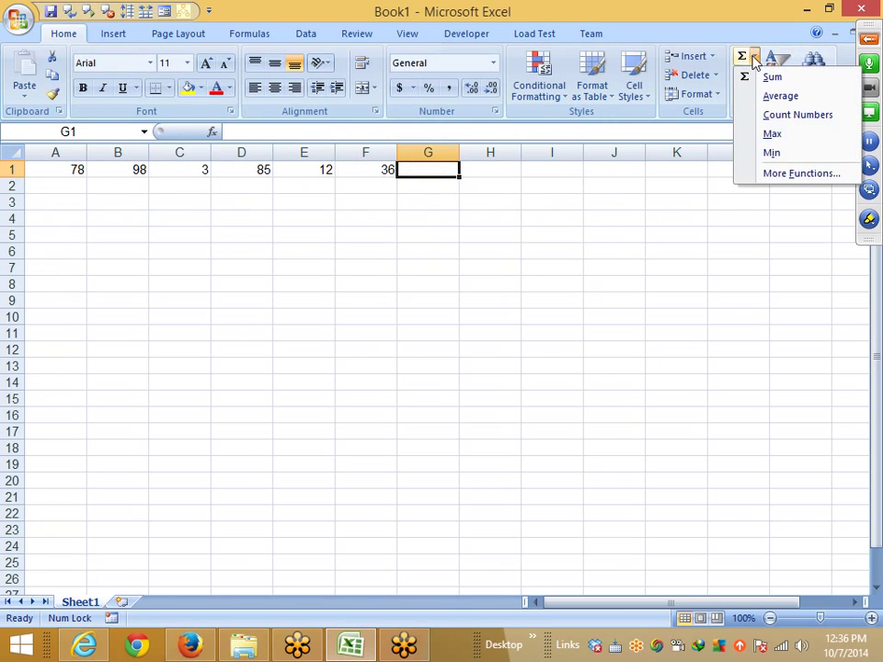
pyautogui.click(771, 117)
pyautogui.press('Escape')
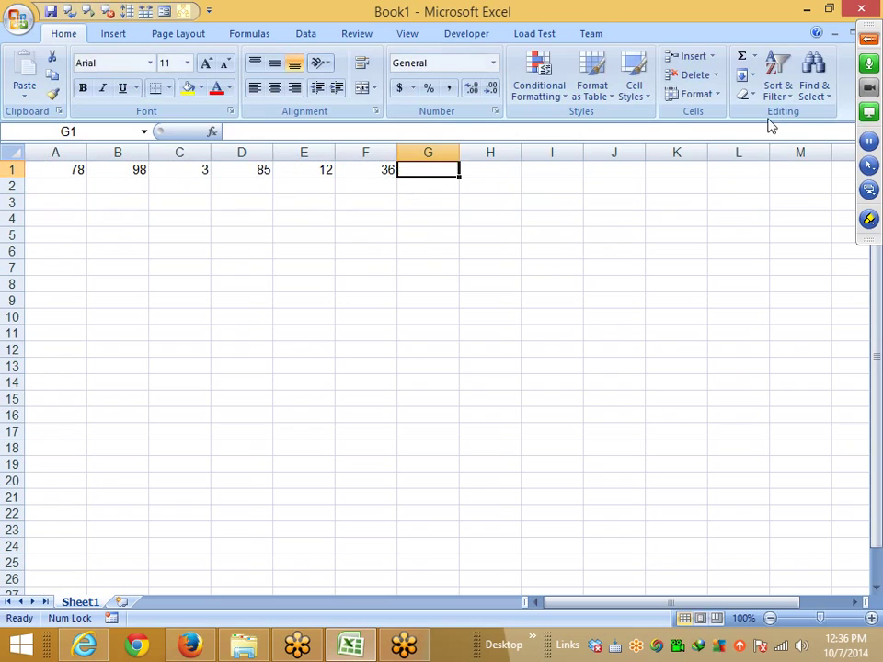
# Try the AutoSum Max and Min functions in G1, cancelling each one
pyautogui.click(754, 57)
pyautogui.click(775, 136)
pyautogui.press('Escape')
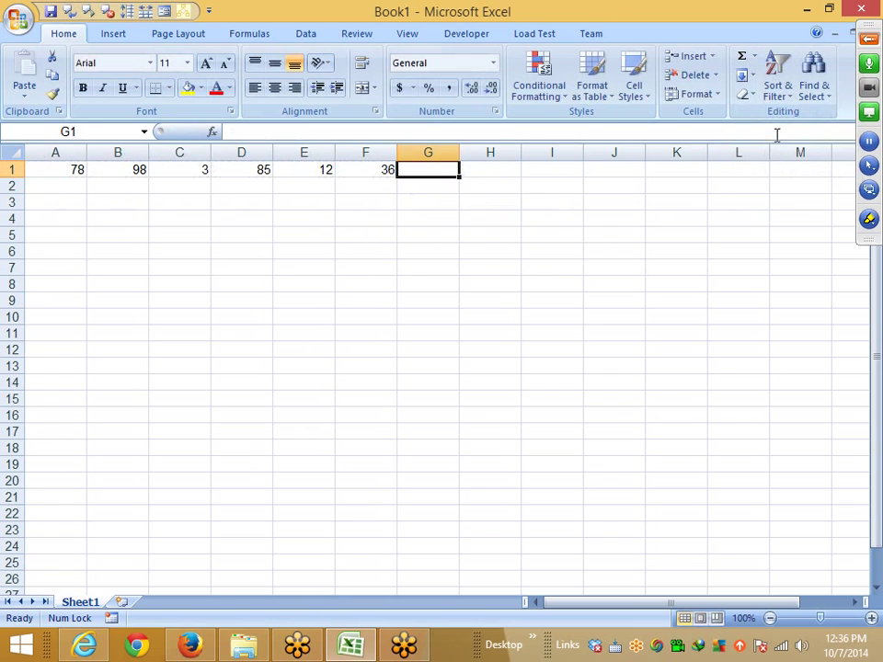
pyautogui.click(752, 59)
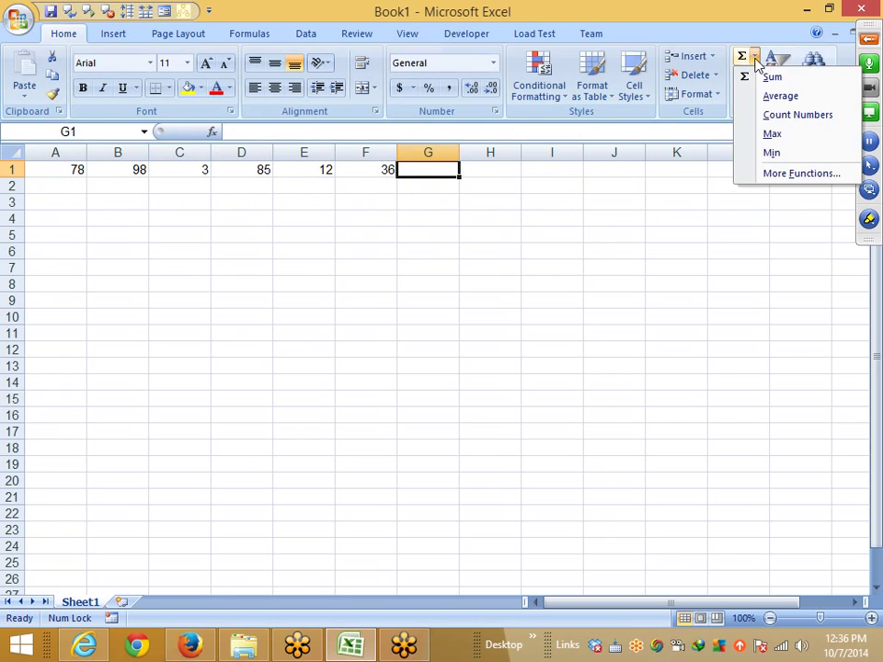
pyautogui.click(767, 152)
pyautogui.press('Escape')
pyautogui.click(753, 58)
pyautogui.click(513, 202)
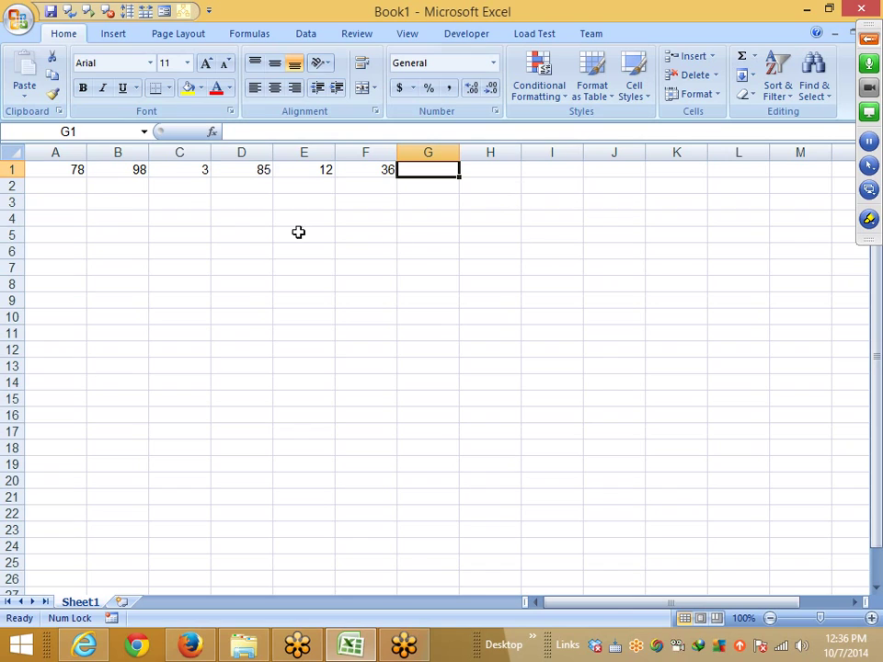
# Clear the numbers from A1:F1 and enter 85 in cell B2
pyautogui.moveTo(61, 169); pyautogui.dragTo(399, 174)
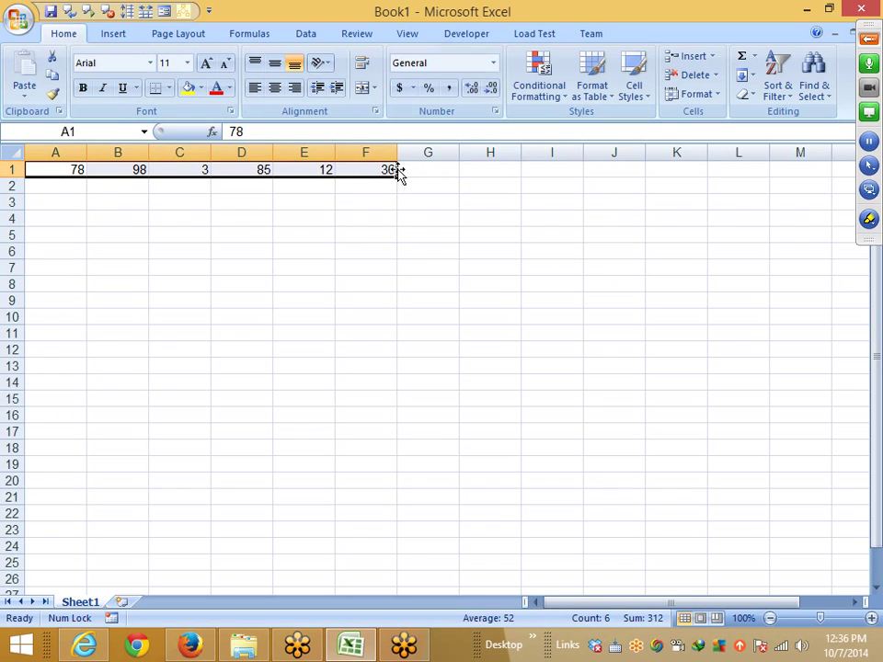
pyautogui.press('Delete')
pyautogui.press('Down')
pyautogui.press('Right')
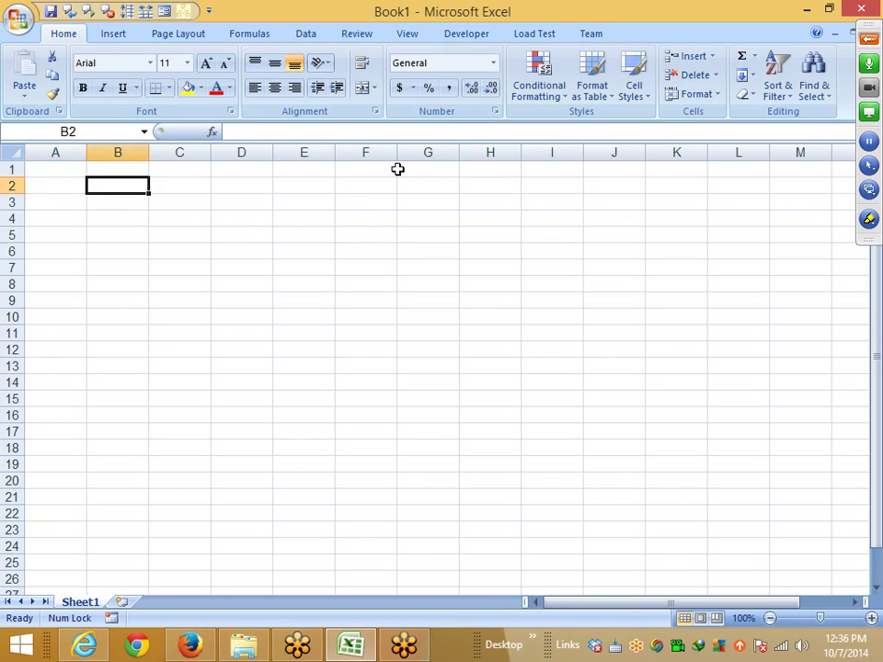
pyautogui.write('85')
pyautogui.press('Right')
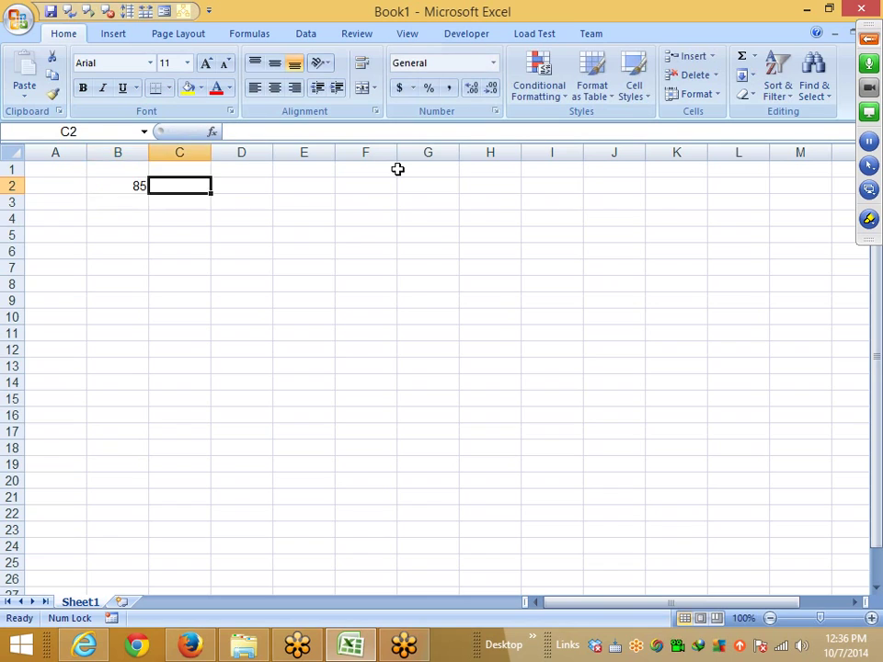
# Fill the value in B2 down through B8, and undo the fill
pyautogui.press('Left')
pyautogui.hotkey('shift', 'Down')
pyautogui.hotkey('shift', 'Down')
pyautogui.hotkey('shift', 'Down')
pyautogui.hotkey('shift', 'Down')
pyautogui.hotkey('shift', 'Down')
pyautogui.hotkey('shift', 'Down')
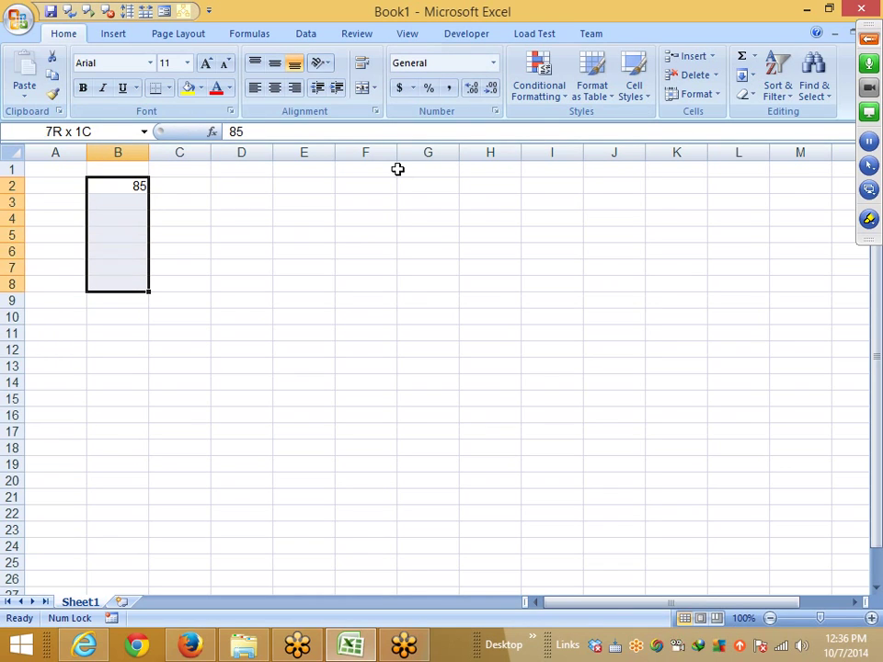
pyautogui.hotkey('ctrl', 'd')
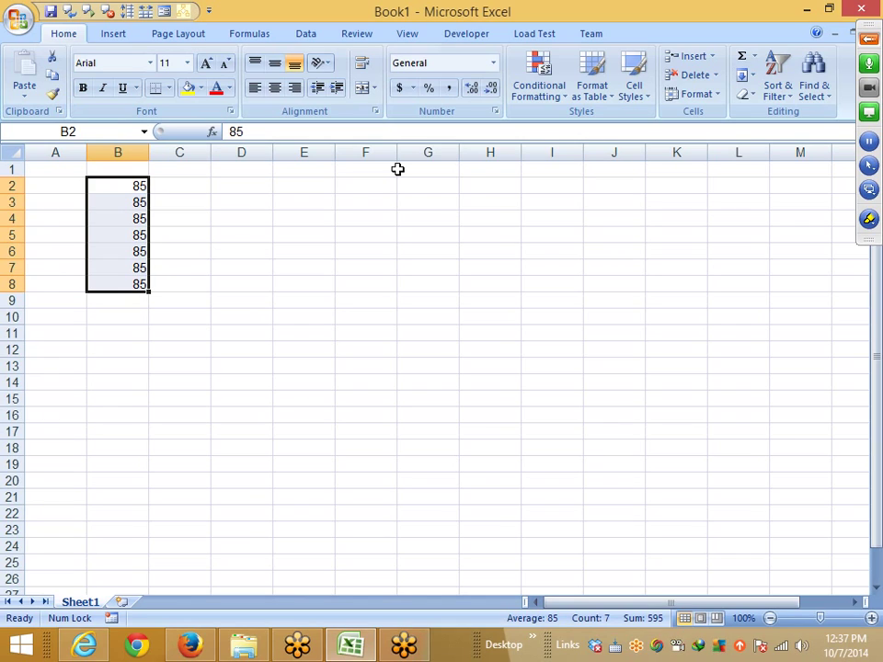
pyautogui.hotkey('ctrl', 'z')
pyautogui.press('Down')
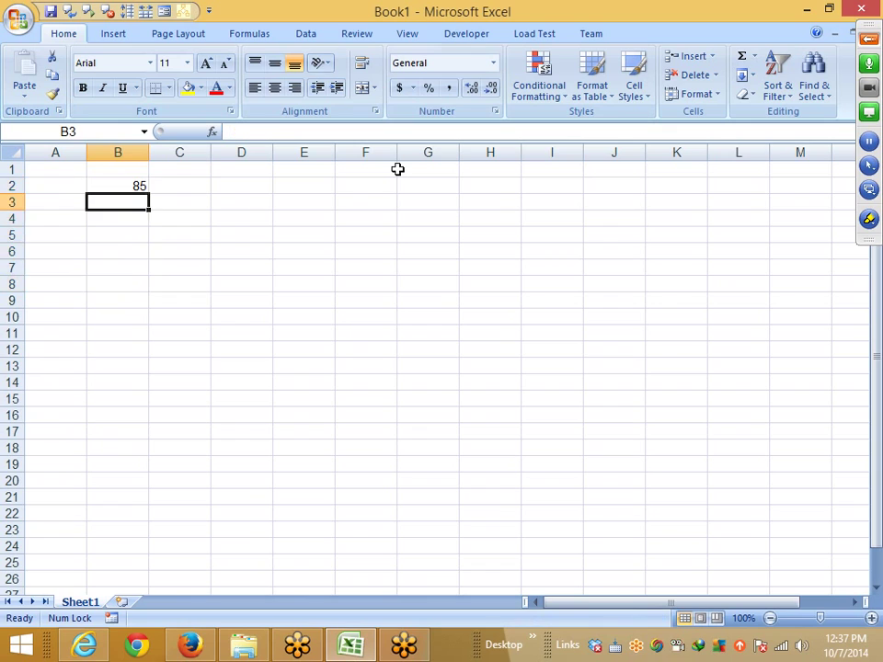
# Copy cell B2 and select B3:B6 as the paste range
pyautogui.press('Up')
pyautogui.hotkey('ctrl', 'c')
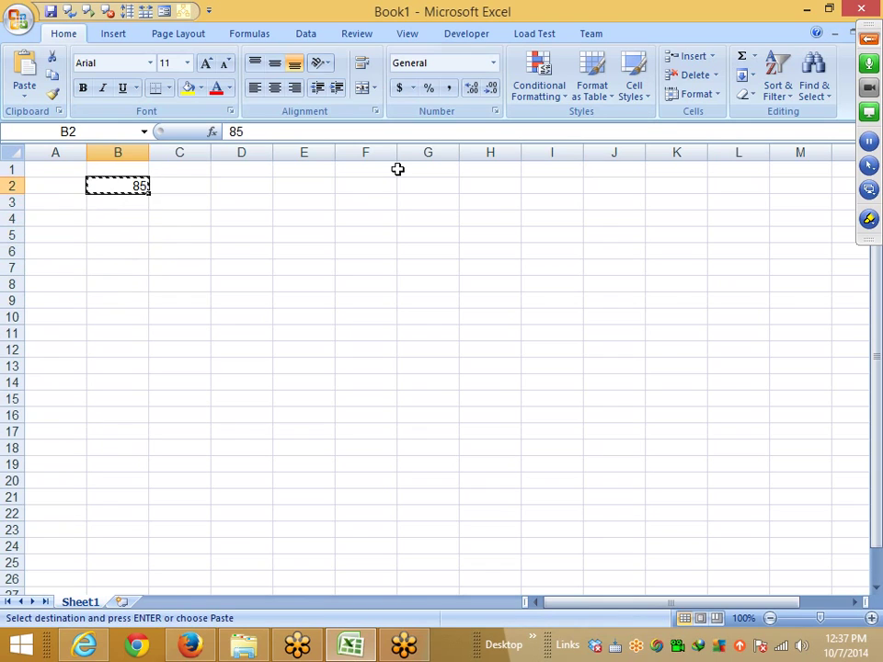
pyautogui.press('Down')
pyautogui.hotkey('shift', 'Down')
pyautogui.hotkey('shift', 'Down')
pyautogui.hotkey('shift', 'Down')
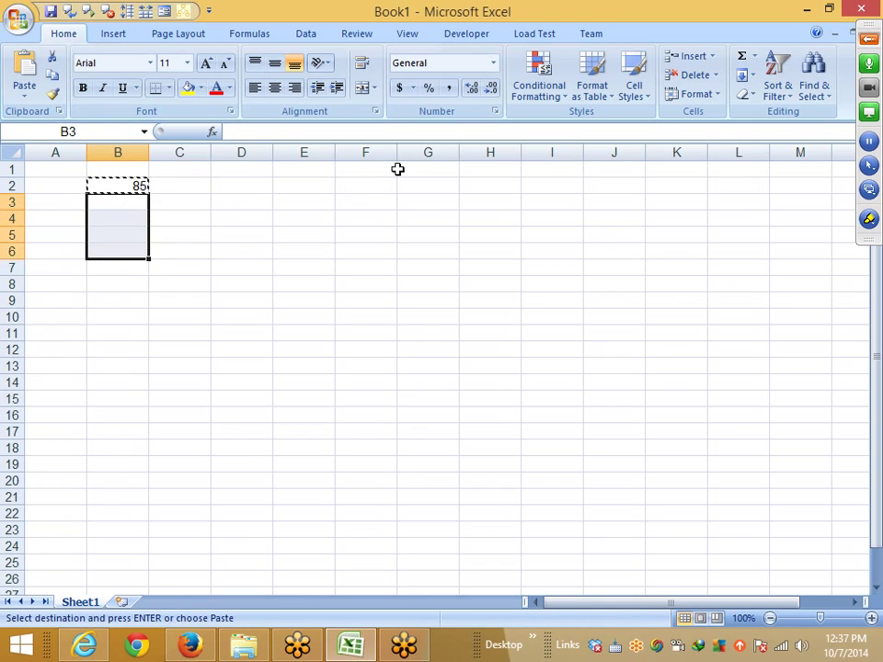
# Expand the GoToMeeting control panel and collapse it again
pyautogui.moveTo(858, 8)
pyautogui.click(869, 40)
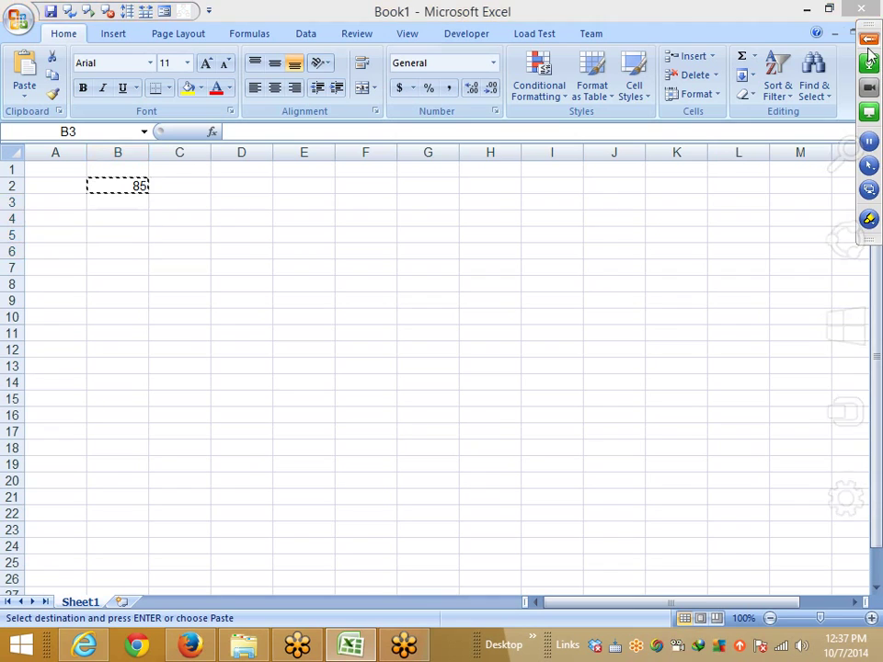
pyautogui.click(709, 156)
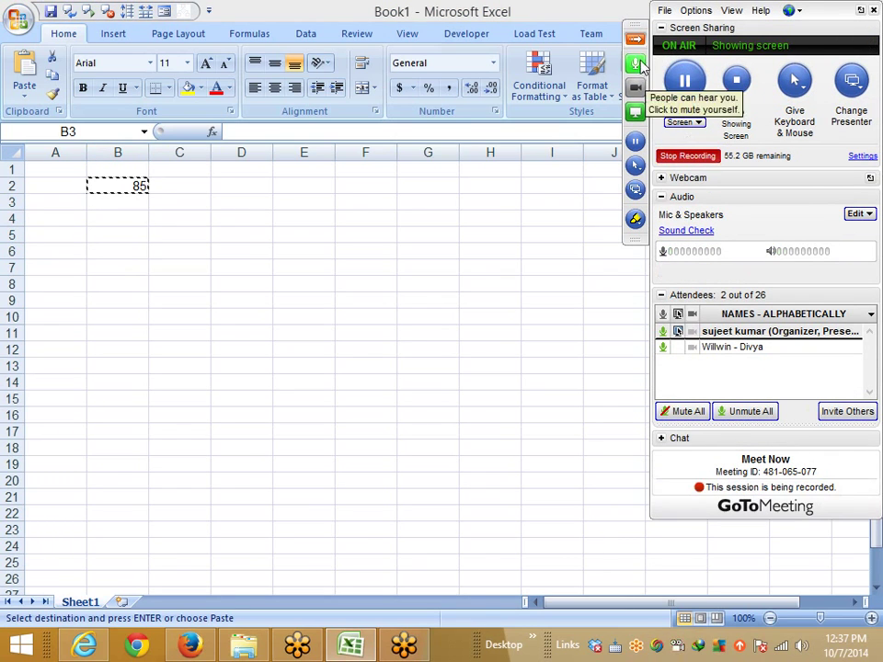
pyautogui.click(634, 38)
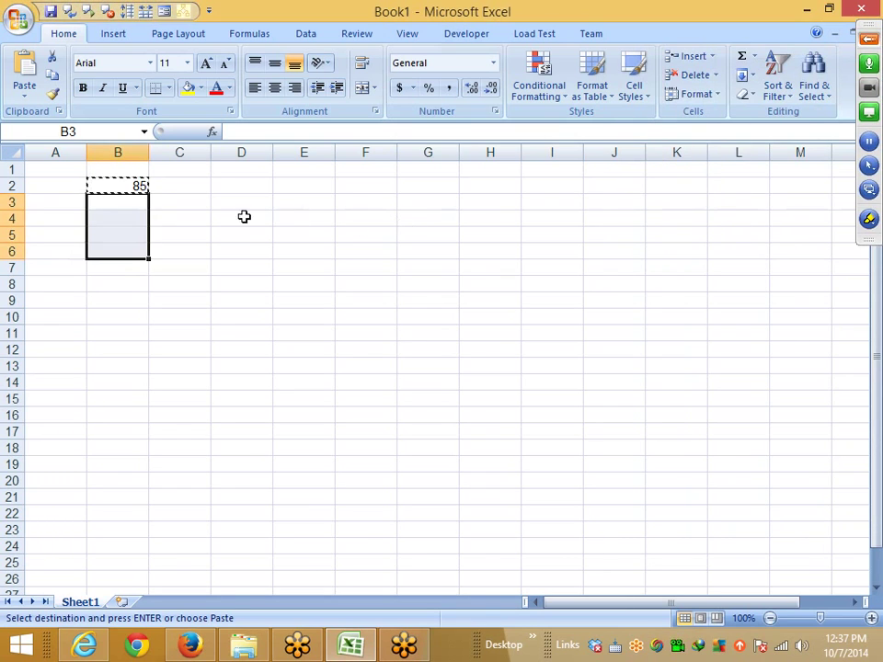
# Paste the copied value into B3:B6, undo the paste and cancel the copy
pyautogui.hotkey('ctrl', 'v')
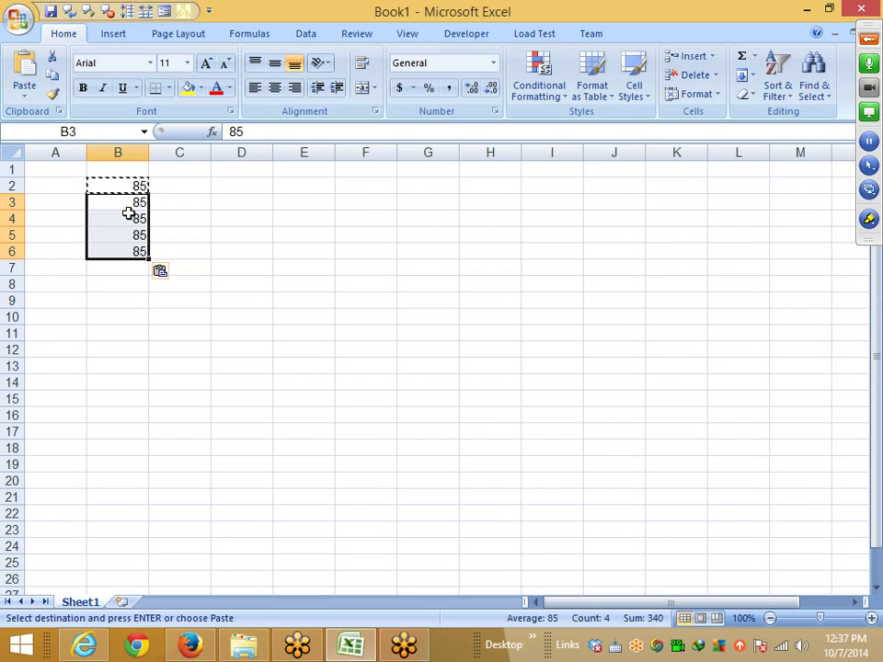
pyautogui.hotkey('ctrl', 'z')
pyautogui.press('Escape')
# Select B2:B8 and fill the value in B2 down through the range again
pyautogui.press('Up')
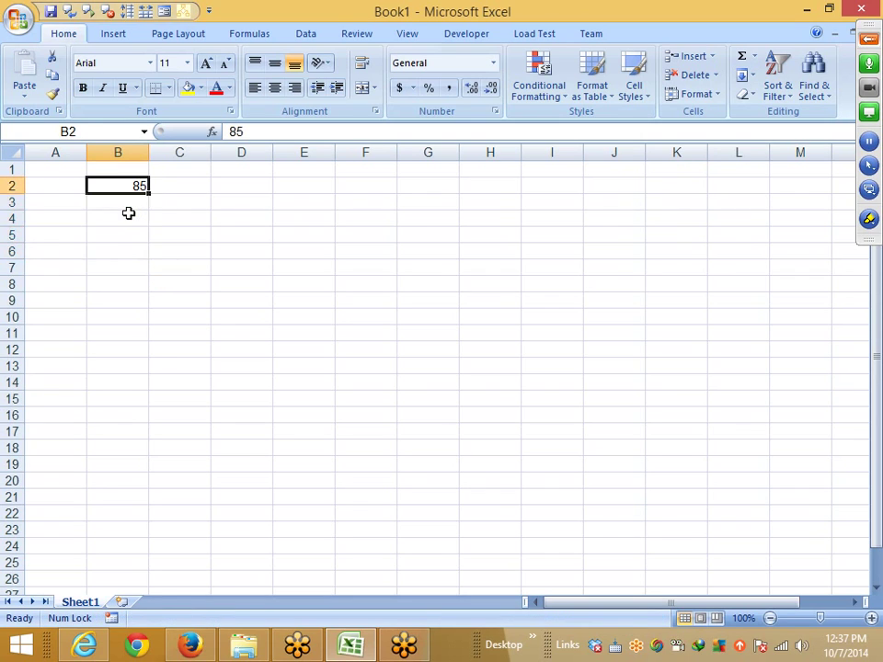
pyautogui.hotkey('shift', 'Down')
pyautogui.hotkey('shift', 'Down')
pyautogui.hotkey('shift', 'Down')
pyautogui.hotkey('shift', 'Down')
pyautogui.hotkey('shift', 'Down')
pyautogui.hotkey('shift', 'Down')
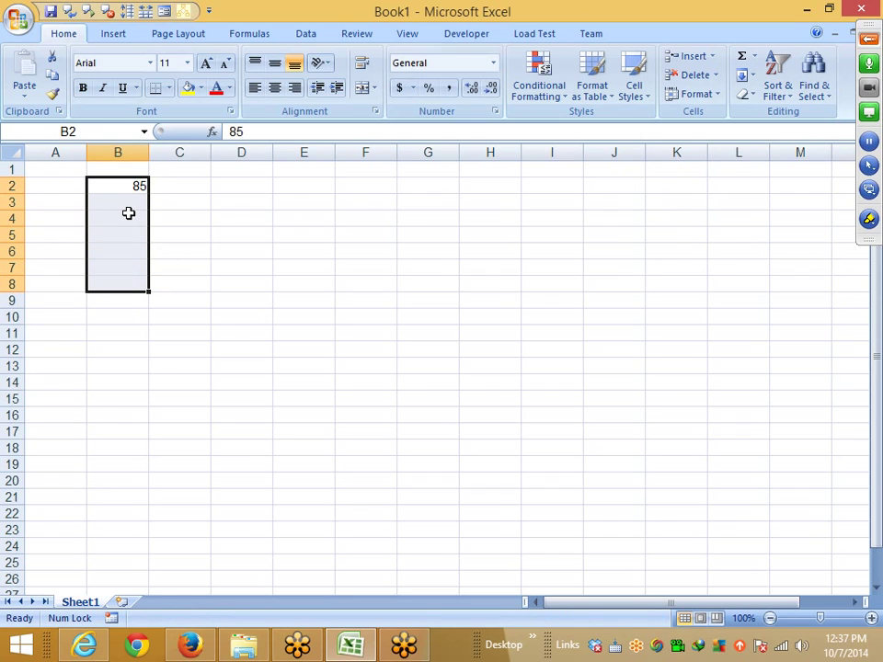
pyautogui.hotkey('ctrl', 'd')
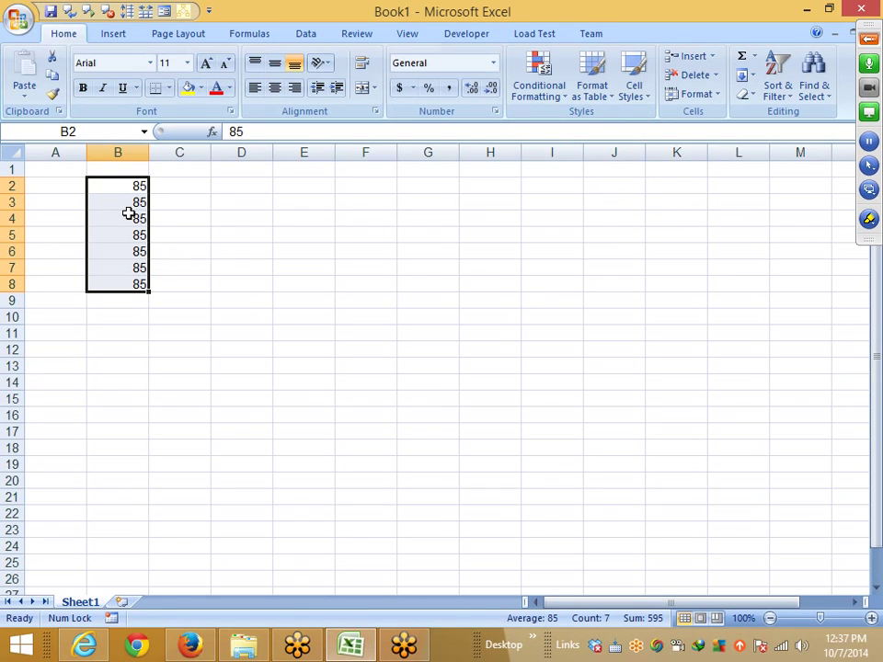
# Undo and redo the downward fill, and fill B2:B8 right into C2:C8
pyautogui.hotkey('ctrl', 'z')
pyautogui.press('Up')
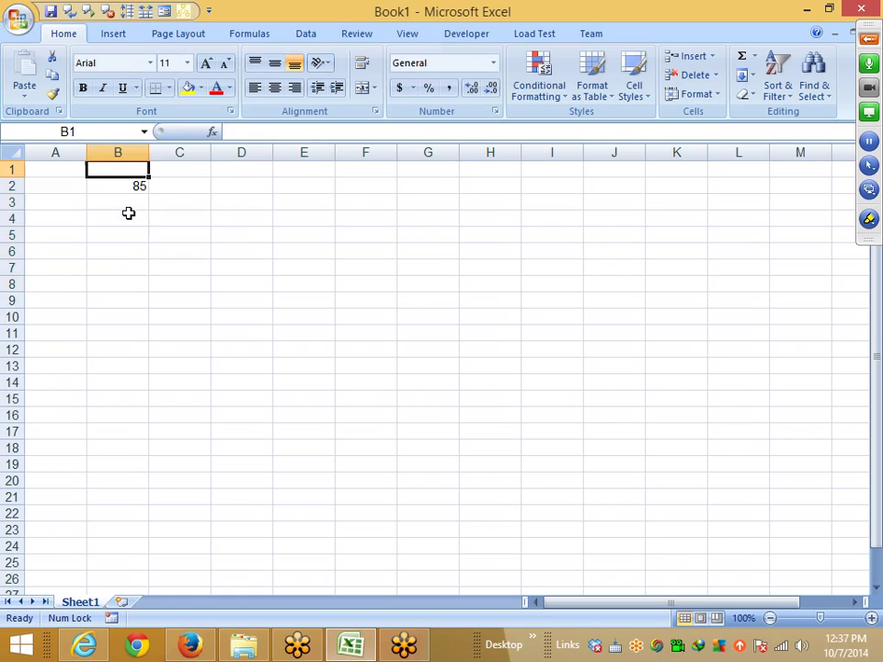
pyautogui.press('Down')
pyautogui.hotkey('ctrl', 'y')
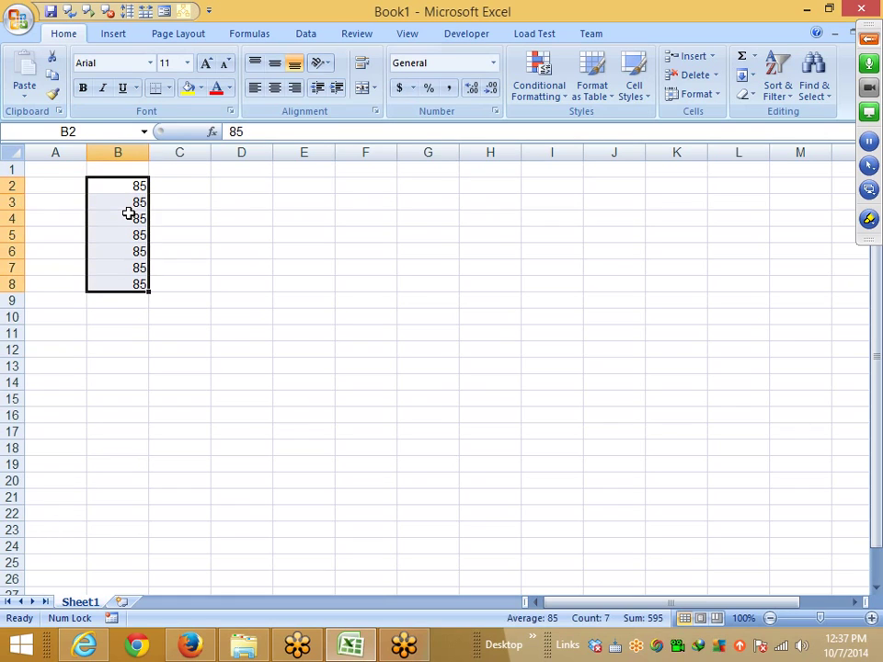
pyautogui.hotkey('shift', 'Right')
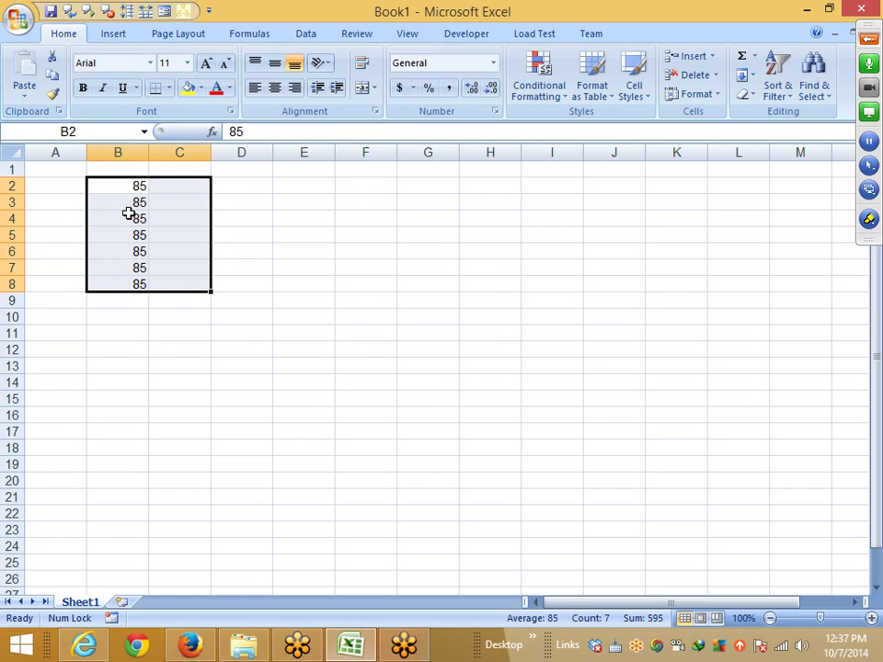
pyautogui.hotkey('ctrl', 'r')
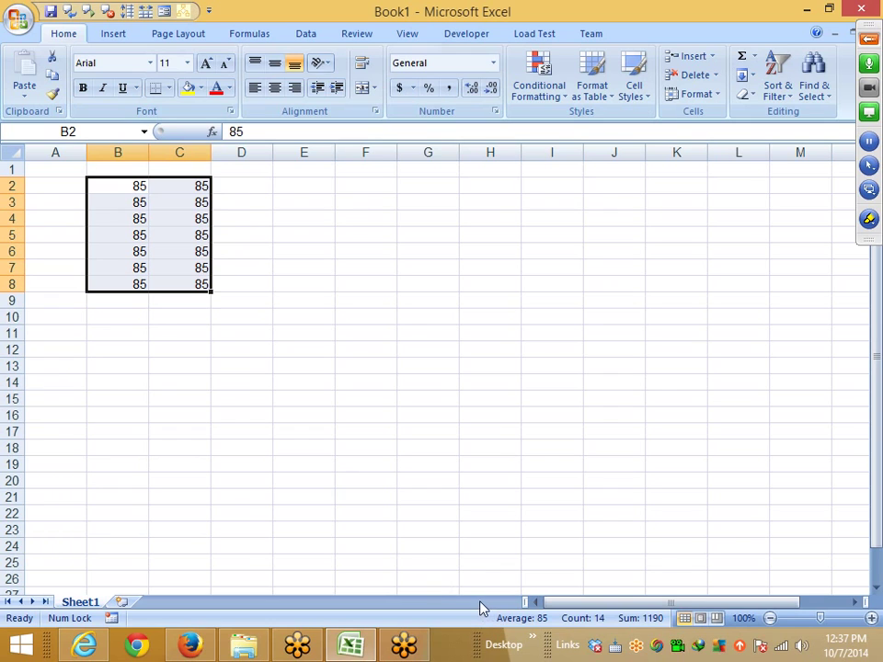
# Switch to GoToConverter and dismiss its codec error message
pyautogui.click(404, 644)
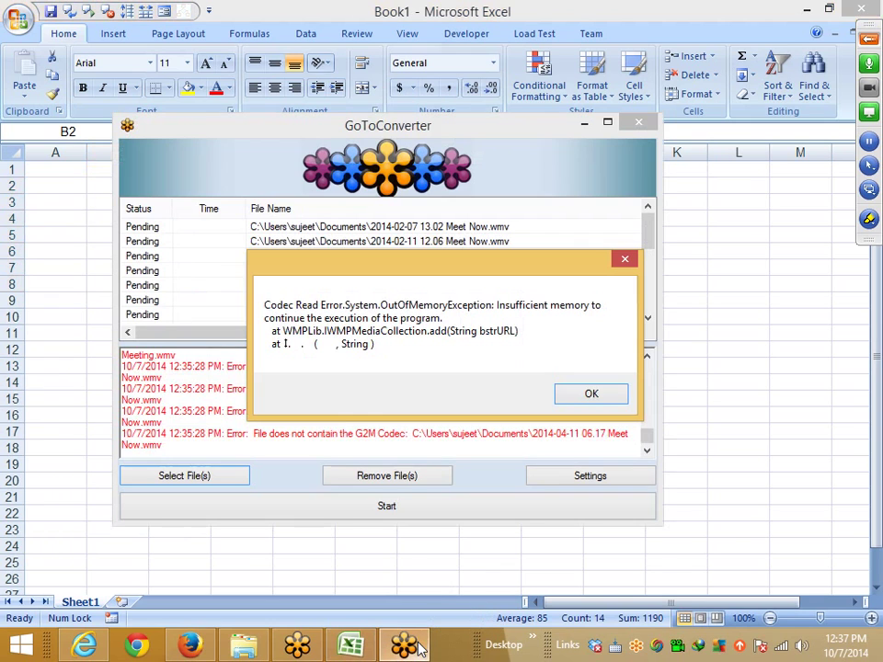
pyautogui.click(583, 395)
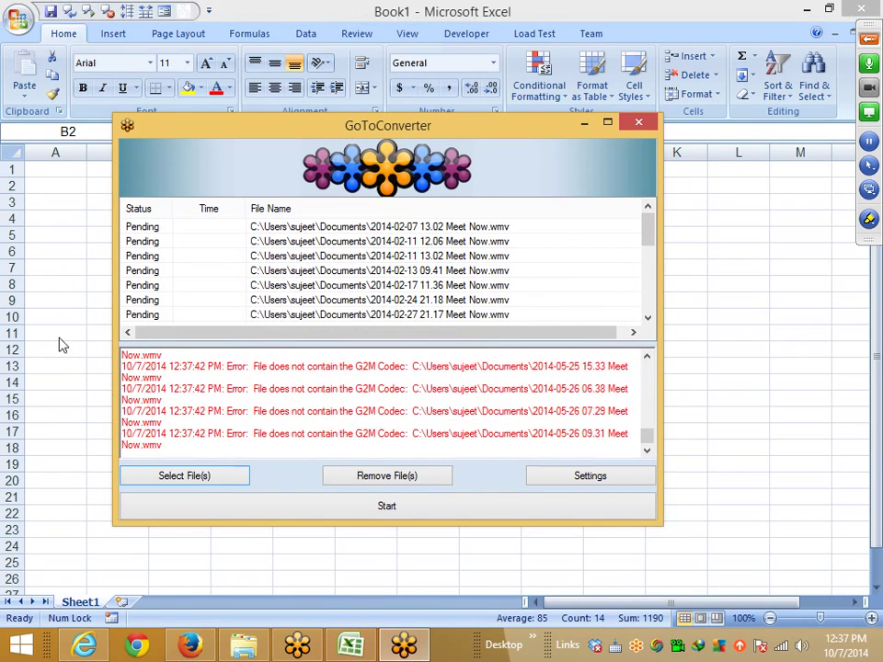
pyautogui.click(566, 397)
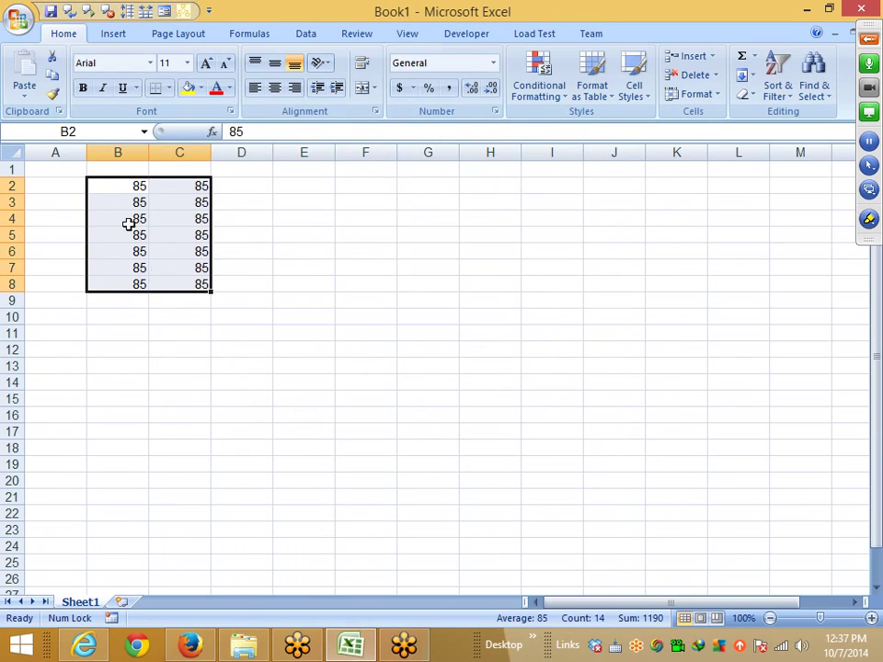
# Return to the Excel workbook and clear the contents of B2:D8
pyautogui.moveTo(127, 177)
pyautogui.mouseDown()
pyautogui.moveTo(128, 224)
pyautogui.moveTo(135, 191)
pyautogui.mouseUp()
pyautogui.click(255, 306)
pyautogui.moveTo(225, 291); pyautogui.dragTo(157, 191)
pyautogui.press('Delete')
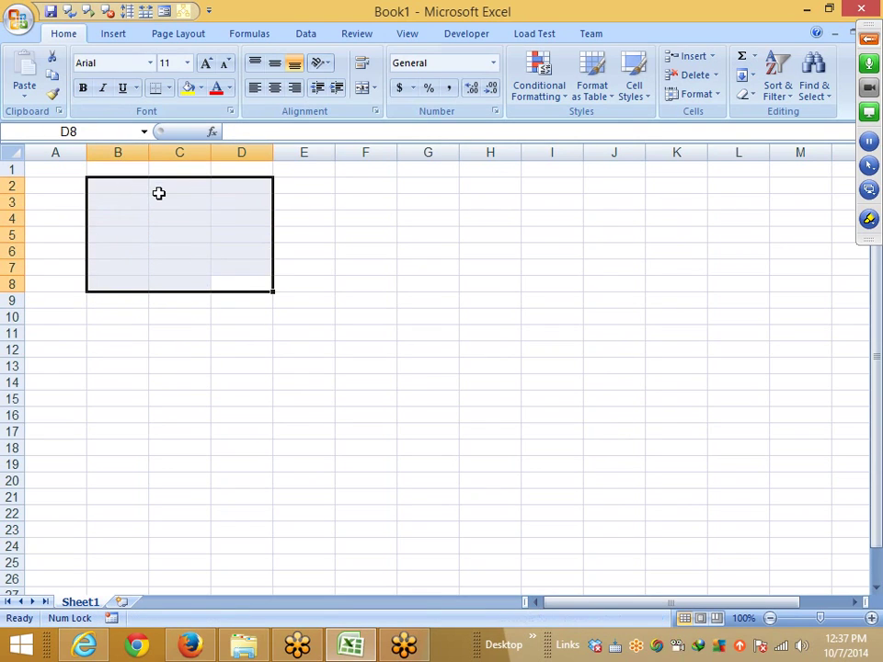
# View the Fill options without choosing one, and enter 1 in A1 and 2 in A2
pyautogui.click(747, 75)
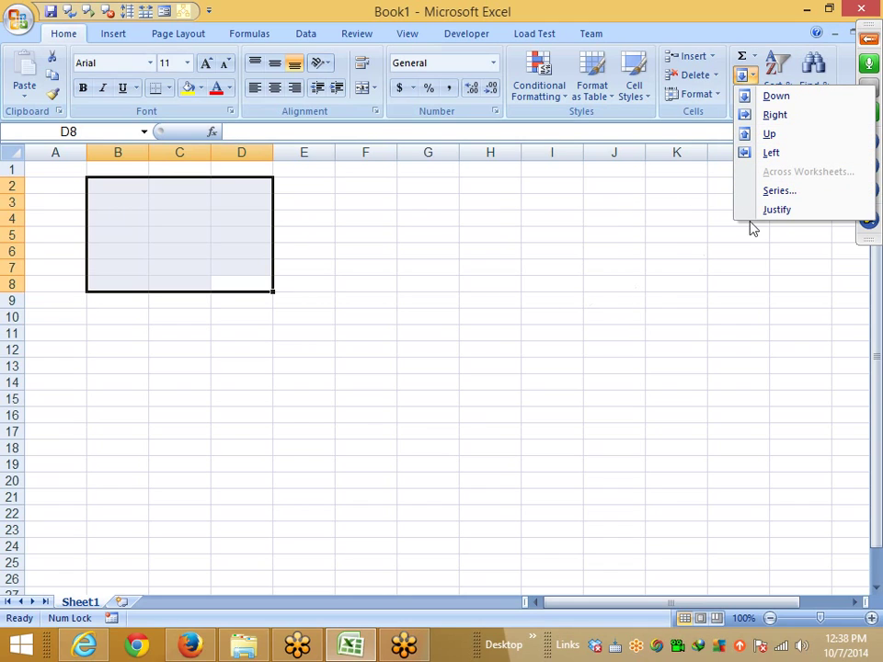
pyautogui.click(64, 181)
pyautogui.click(66, 181)
pyautogui.click(71, 167)
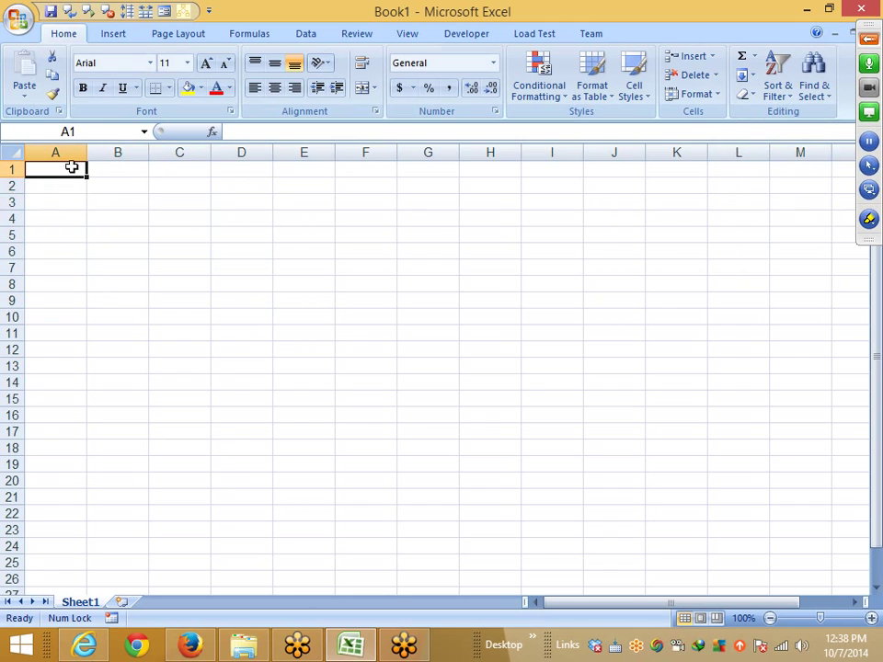
pyautogui.write('1')
pyautogui.press('Return')
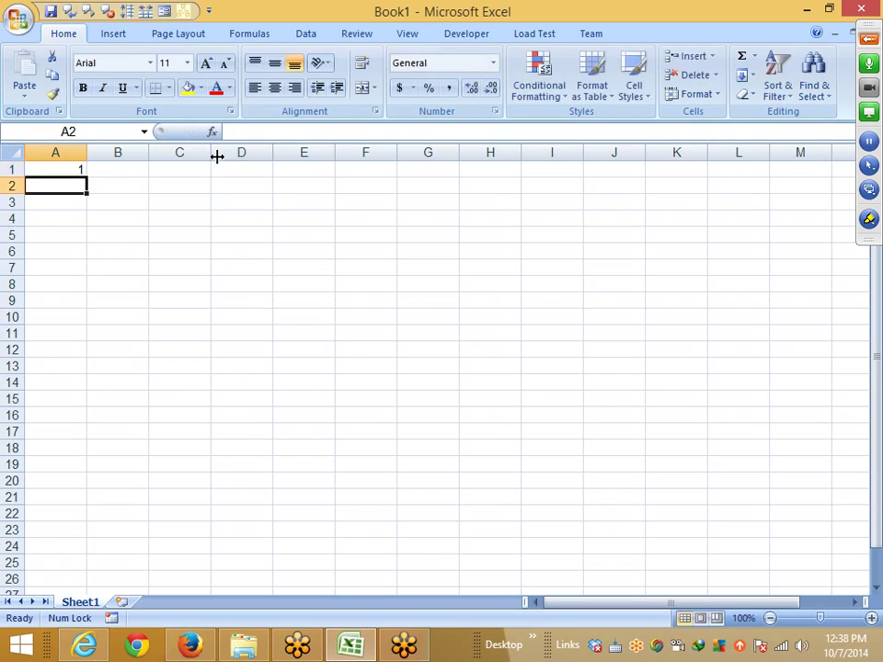
pyautogui.write('2')
pyautogui.hotkey('ctrl', 'Return')
# Extend the number series in A1:A2 down to A10 with the fill handle, and undo the fill
pyautogui.hotkey('shift', 'Down')
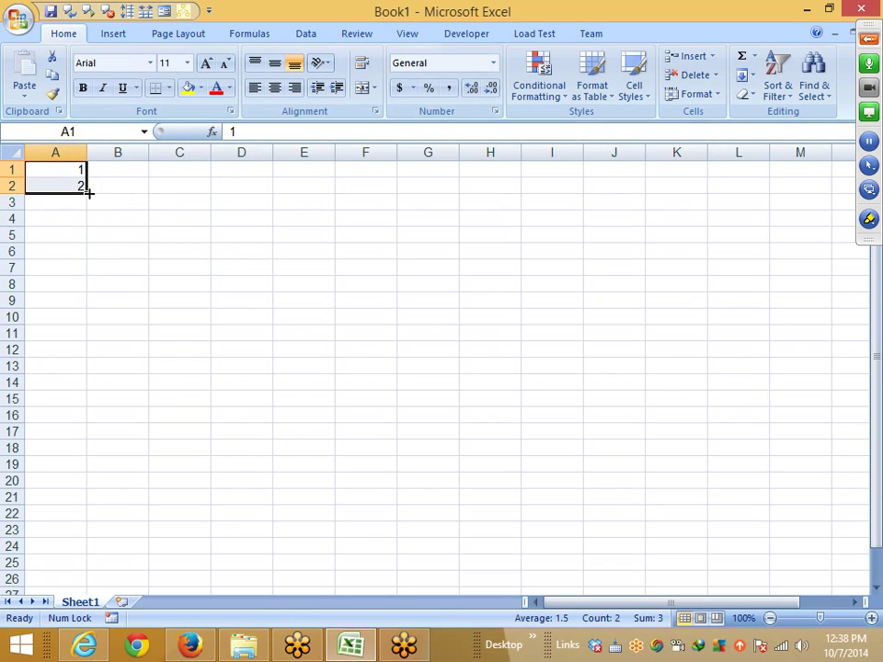
pyautogui.moveTo(88, 193); pyautogui.dragTo(105, 324)
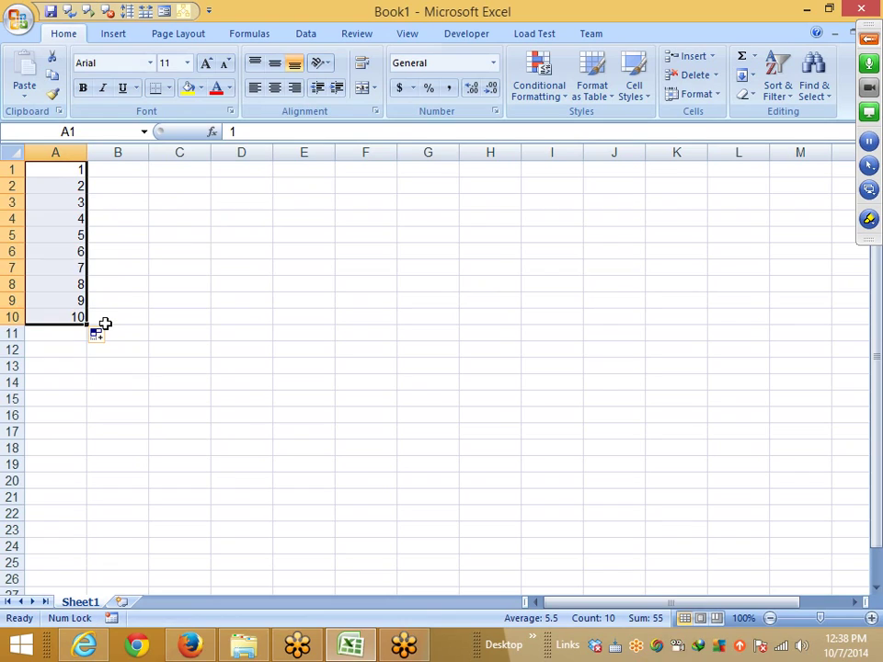
pyautogui.hotkey('ctrl', 'z')
pyautogui.press('Down')
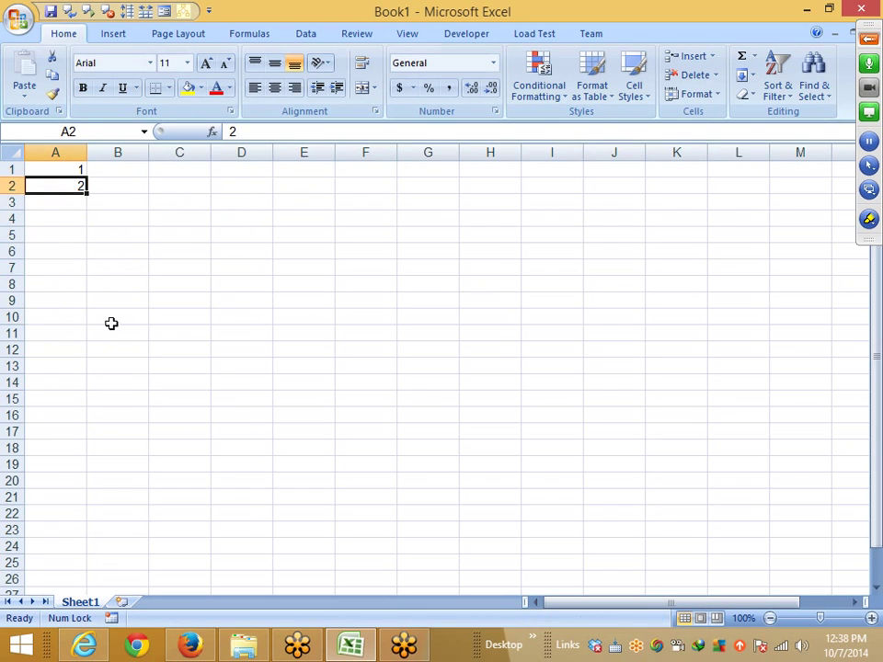
# Fill A1:A17 with a linear series in columns from the 1 in A1, using step value 1 and stop value 10
pyautogui.press('Up')
pyautogui.hotkey('shift', 'Down')
pyautogui.hotkey('shift', 'Down')
pyautogui.hotkey('shift', 'Down')
pyautogui.hotkey('shift', 'Down')
pyautogui.hotkey('shift', 'Down')
pyautogui.hotkey('shift', 'Down')
pyautogui.hotkey('shift', 'Down')
pyautogui.hotkey('shift', 'Down')
pyautogui.hotkey('shift', 'Down')
pyautogui.hotkey('shift', 'Down')
pyautogui.hotkey('shift', 'Down')
pyautogui.hotkey('shift', 'Down')
pyautogui.hotkey('shift', 'Down')
pyautogui.hotkey('shift', 'Down')
pyautogui.hotkey('shift', 'Down')
pyautogui.hotkey('shift', 'Down')
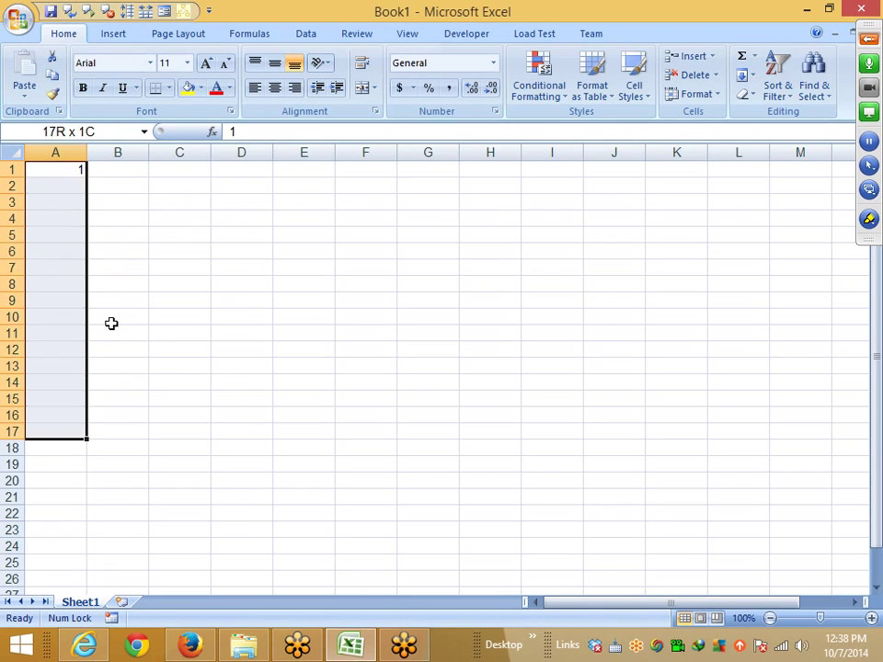
pyautogui.click(742, 74)
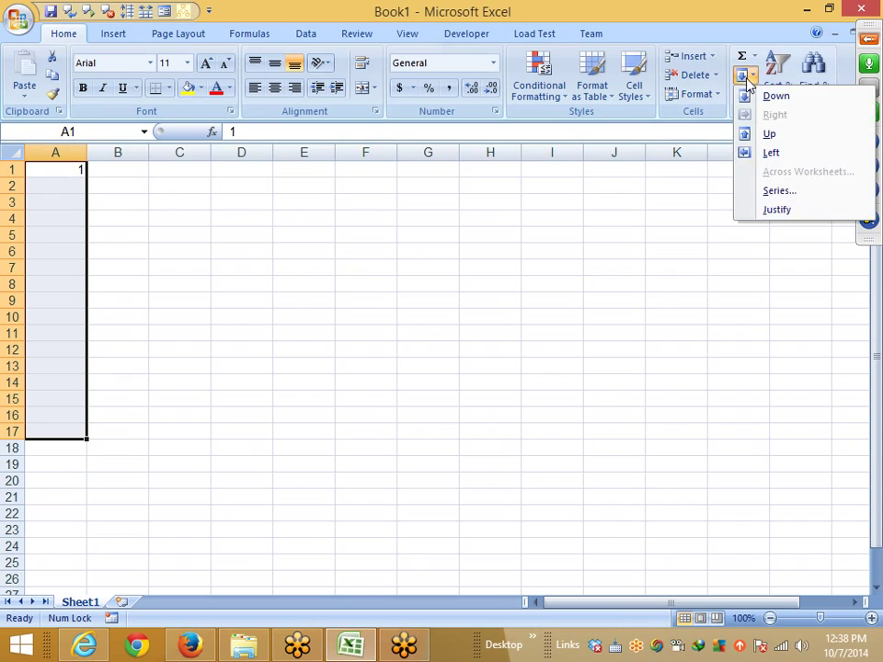
pyautogui.click(814, 198)
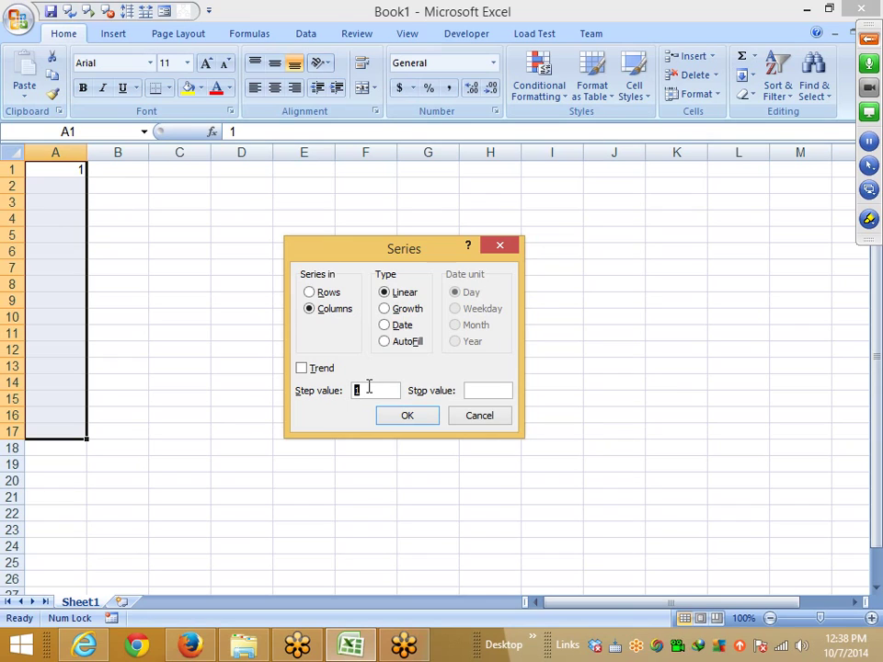
pyautogui.click(478, 392)
pyautogui.write('10')
pyautogui.click(418, 425)
# Switch to GoToConverter and start converting the loaded recordings, accepting the closing of Windows Media Player
pyautogui.click(401, 648)
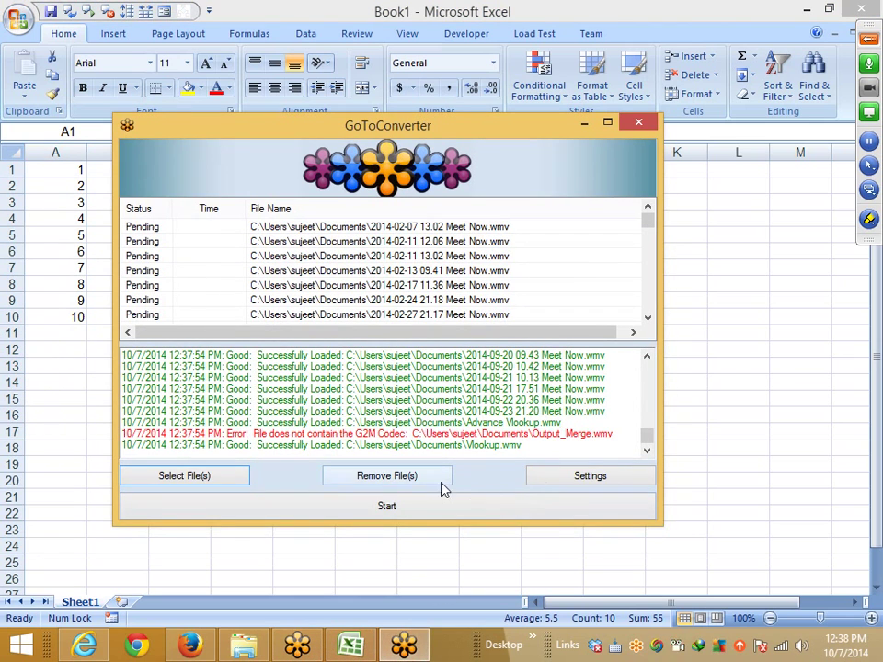
pyautogui.click(426, 508)
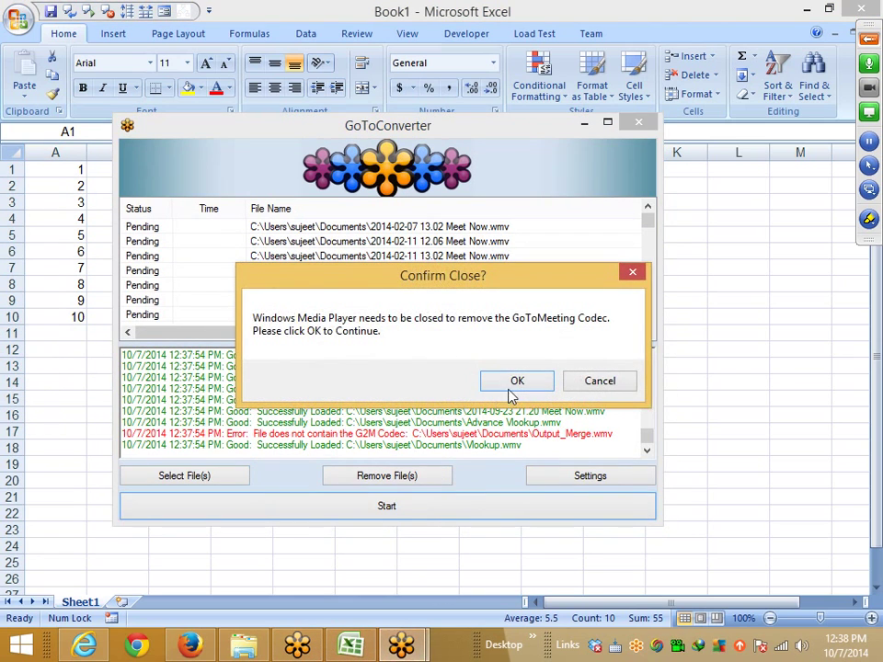
pyautogui.click(511, 384)
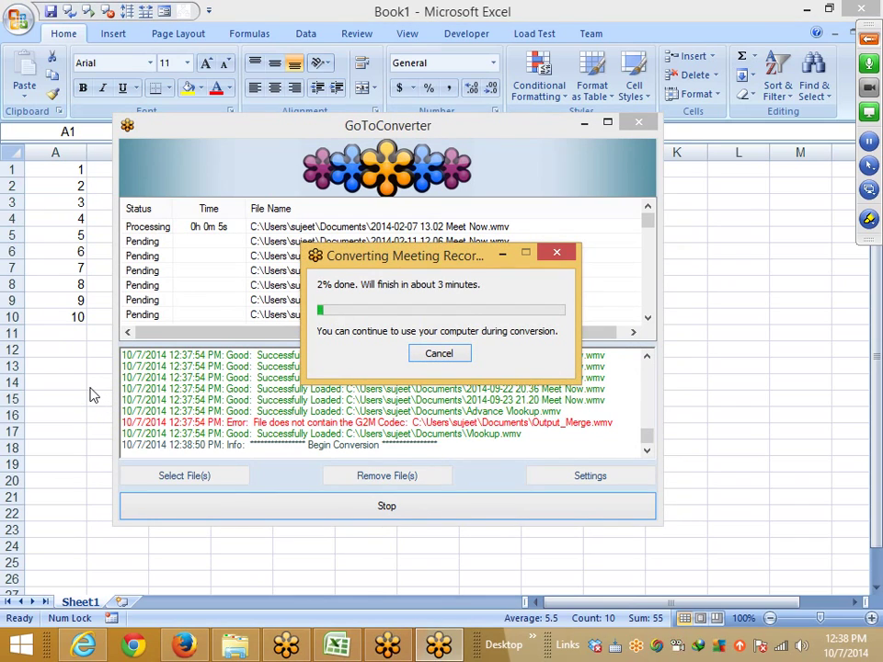
# Return to the Excel workbook, look over A1:A17, and undo the series fill in column A
pyautogui.hotkey('alt', 'Tab')
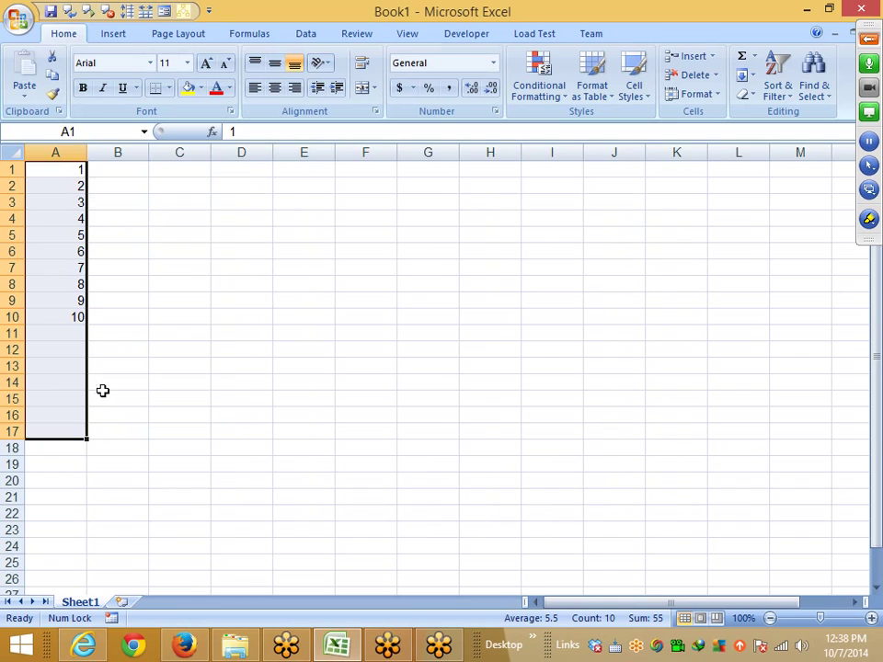
pyautogui.click(74, 431)
pyautogui.moveTo(74, 432); pyautogui.dragTo(85, 158)
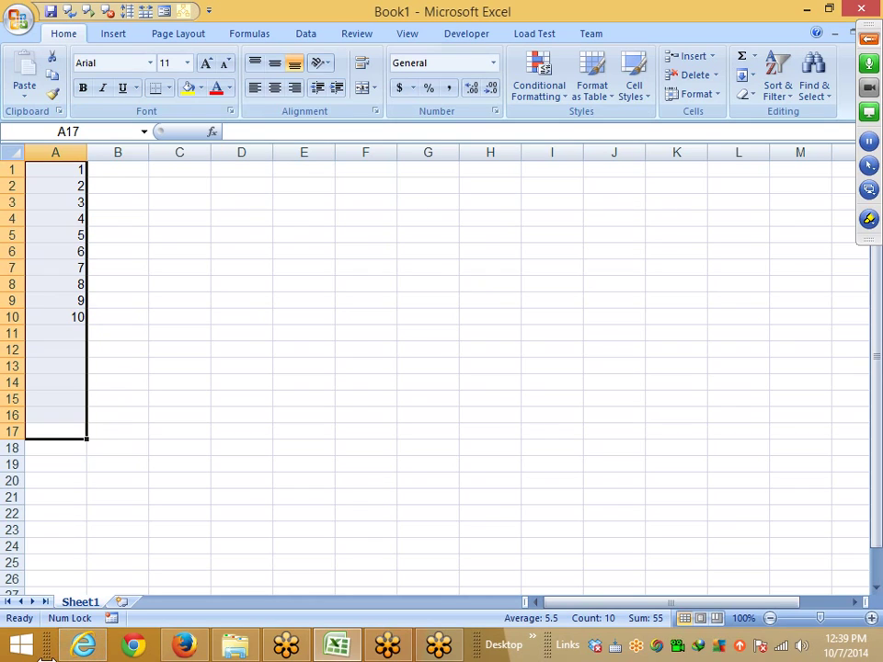
pyautogui.click(161, 316)
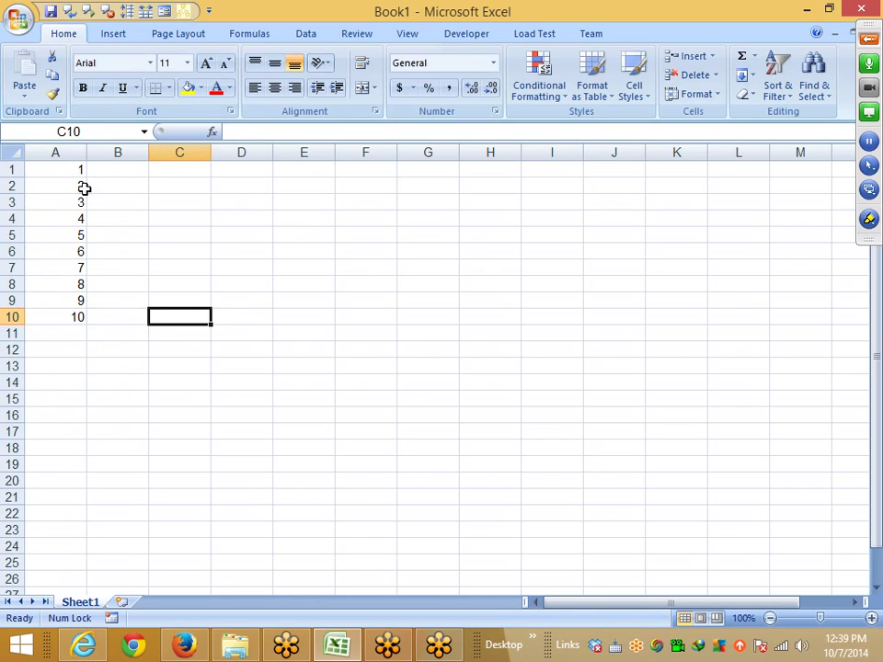
pyautogui.hotkey('ctrl', 'z')
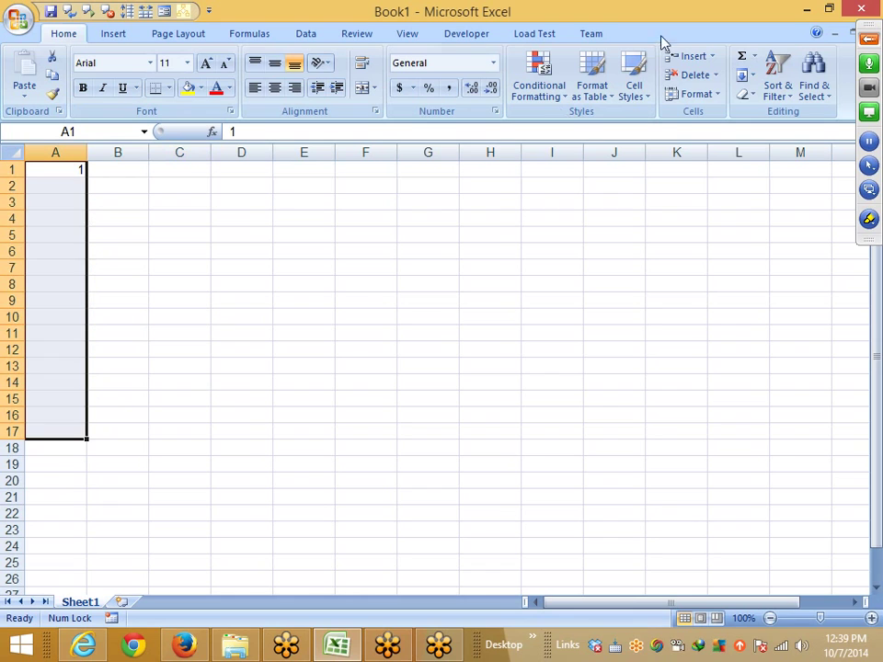
# Fill A1:A17 with a linear series using step value 1 and no stop value, and undo the fill
pyautogui.click(742, 76)
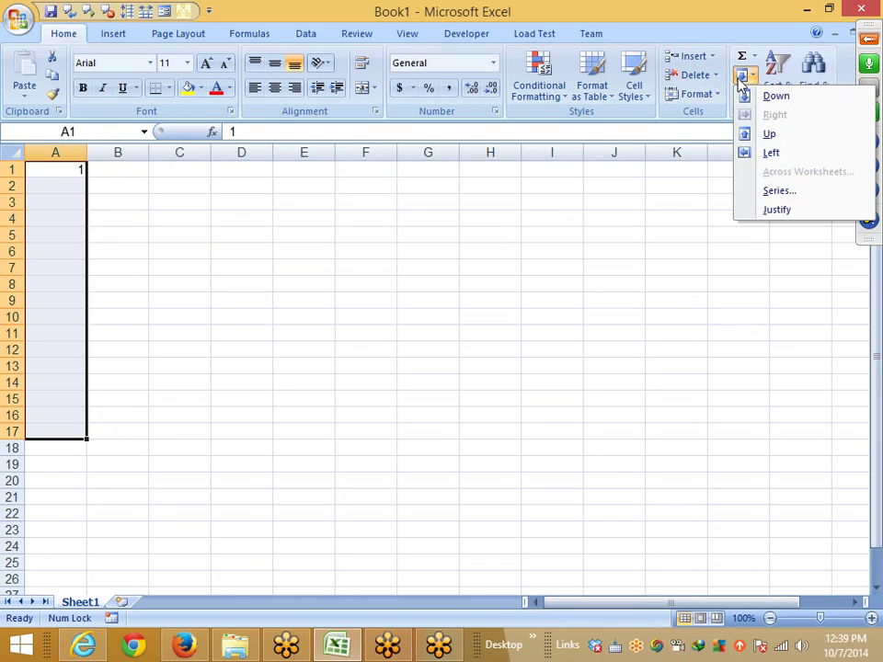
pyautogui.click(782, 191)
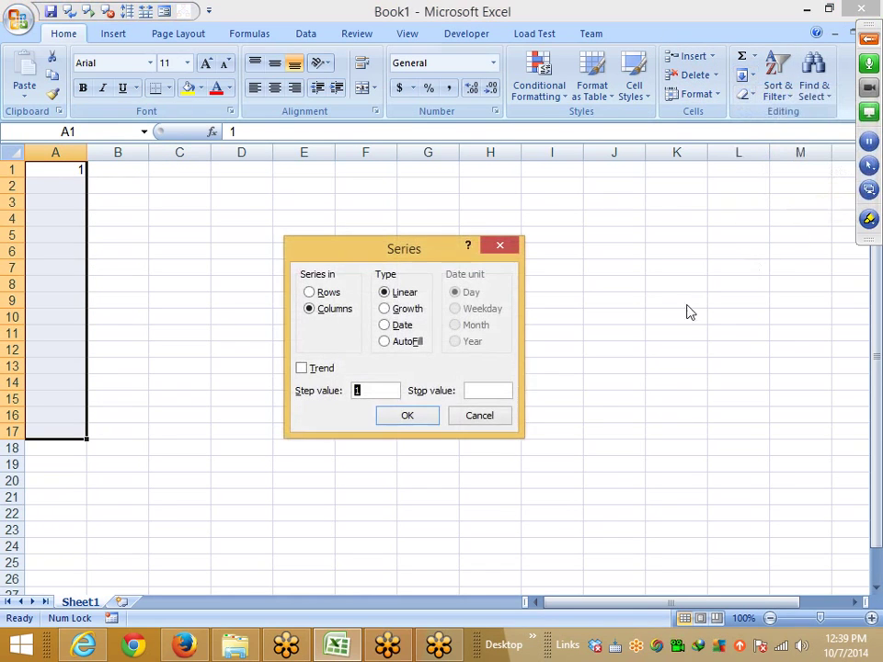
pyautogui.click(407, 416)
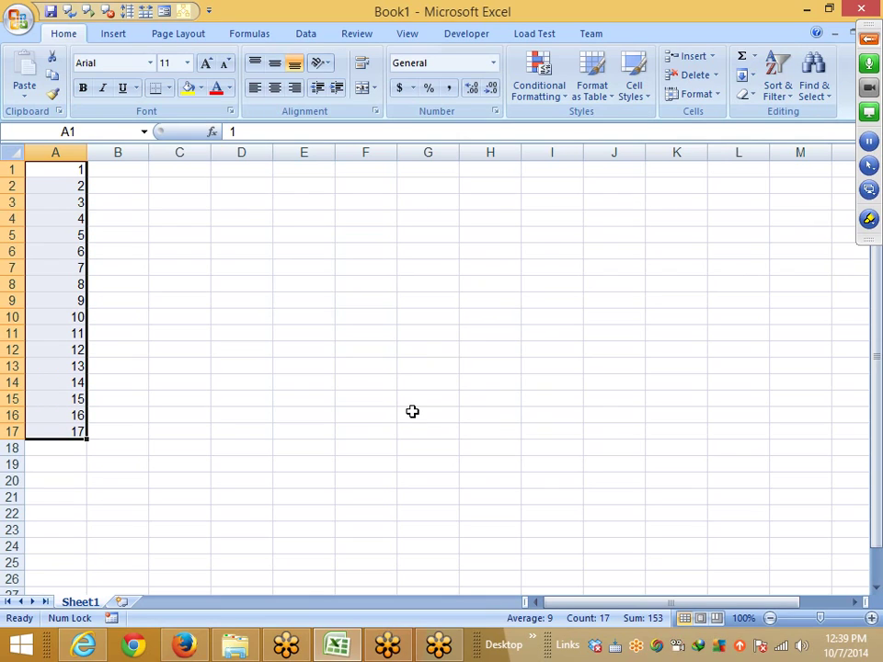
pyautogui.hotkey('ctrl', 'z')
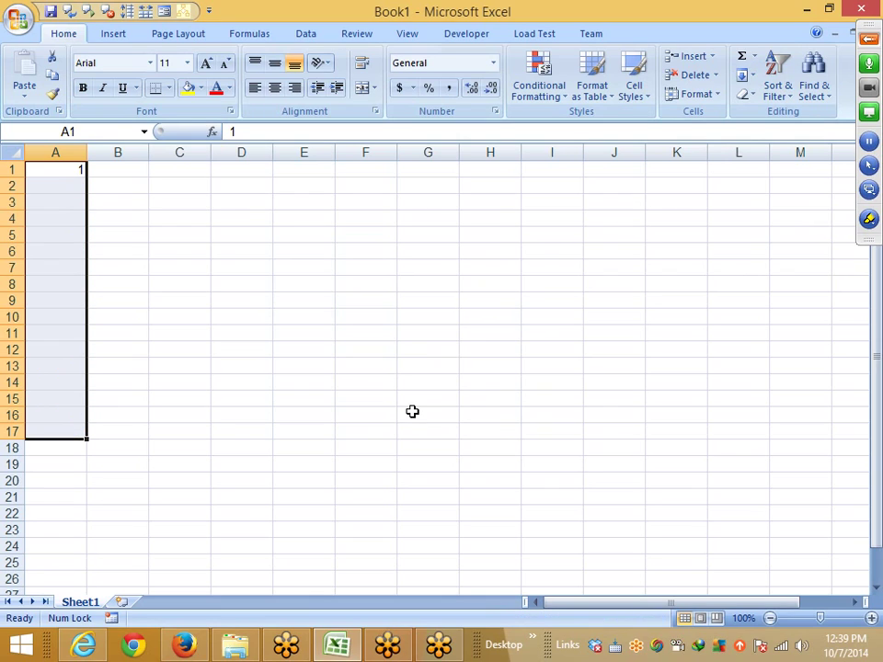
# Fill A1:A17 with a linear series using step value 2 and no stop value, and undo the fill
pyautogui.click(745, 76)
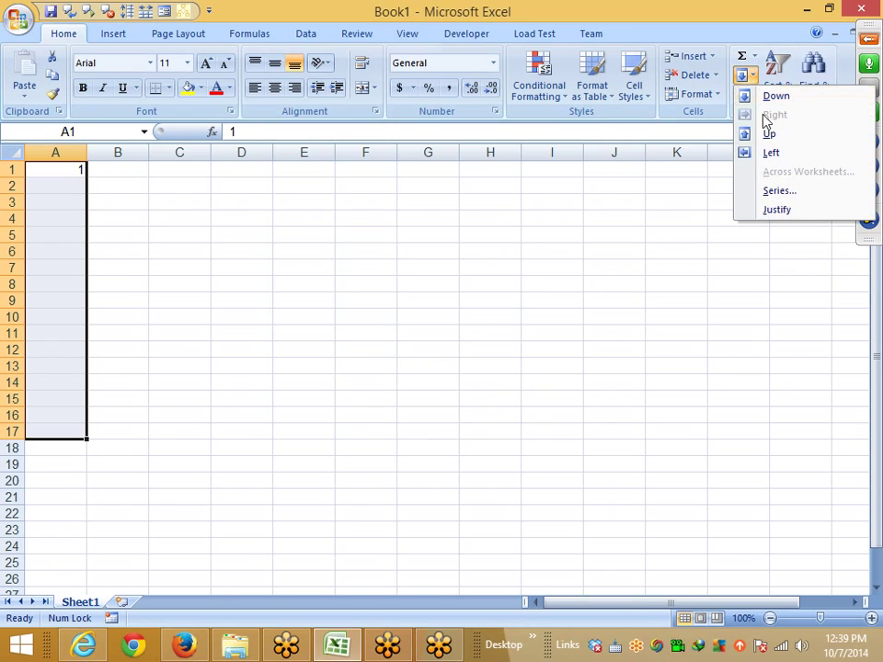
pyautogui.click(778, 191)
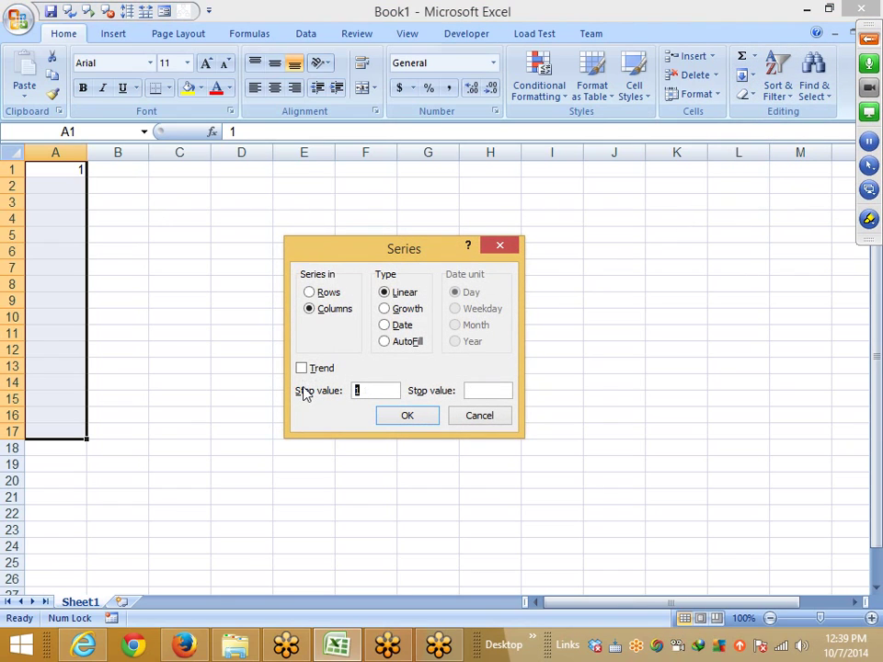
pyautogui.write('2')
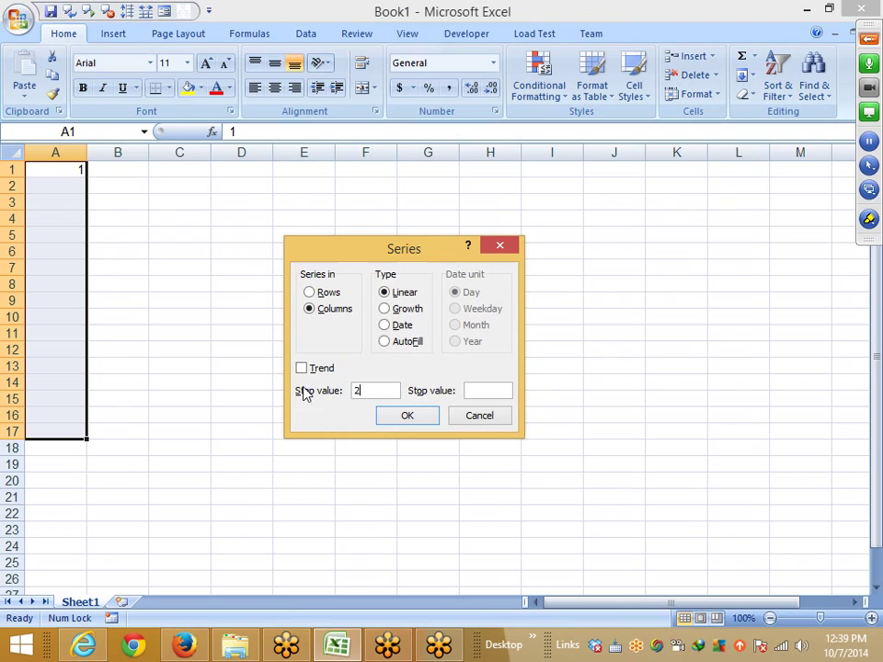
pyautogui.click(410, 416)
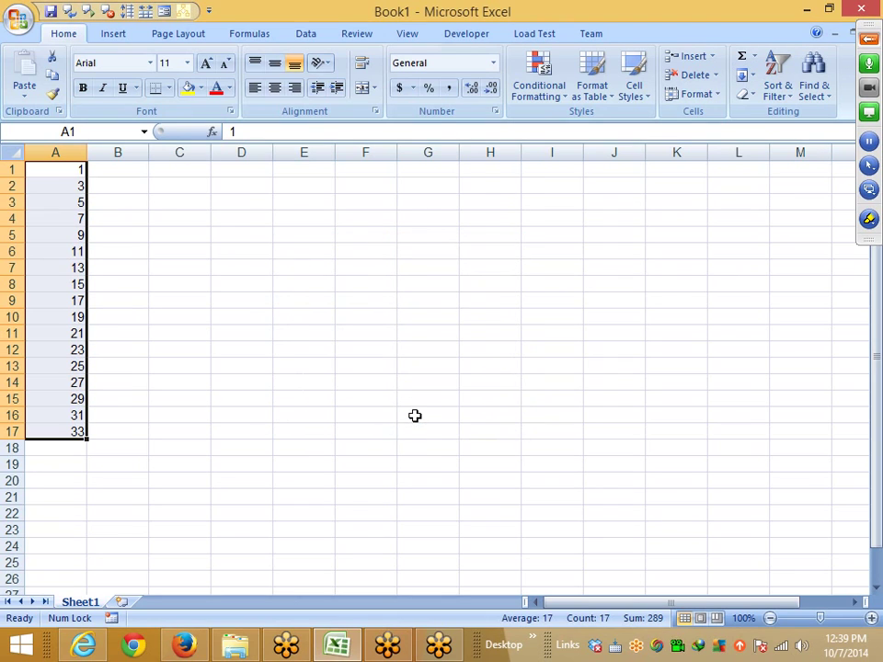
pyautogui.hotkey('ctrl', 'z')
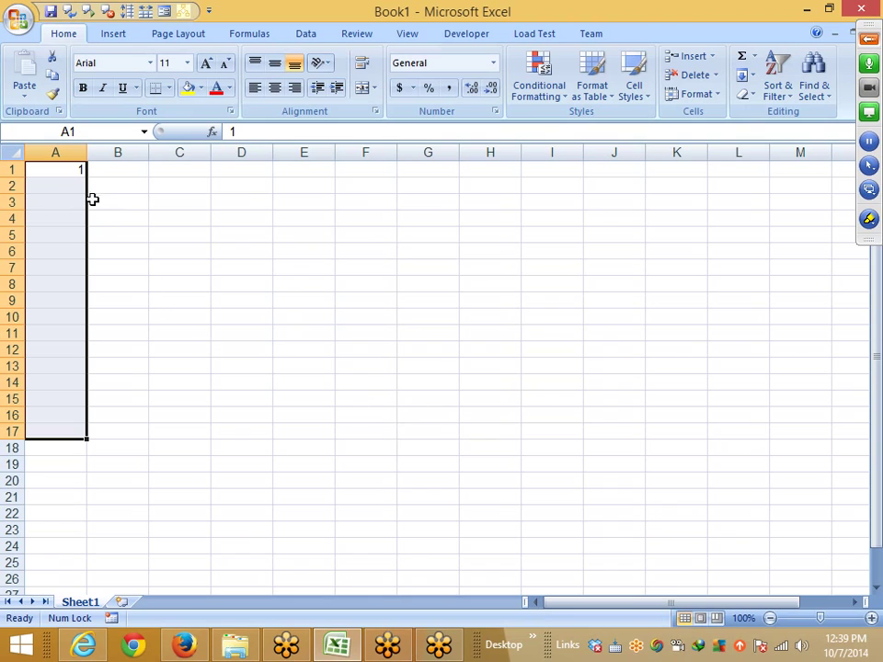
# Enter 2 in A1 as the new starting value
pyautogui.click(57, 170)
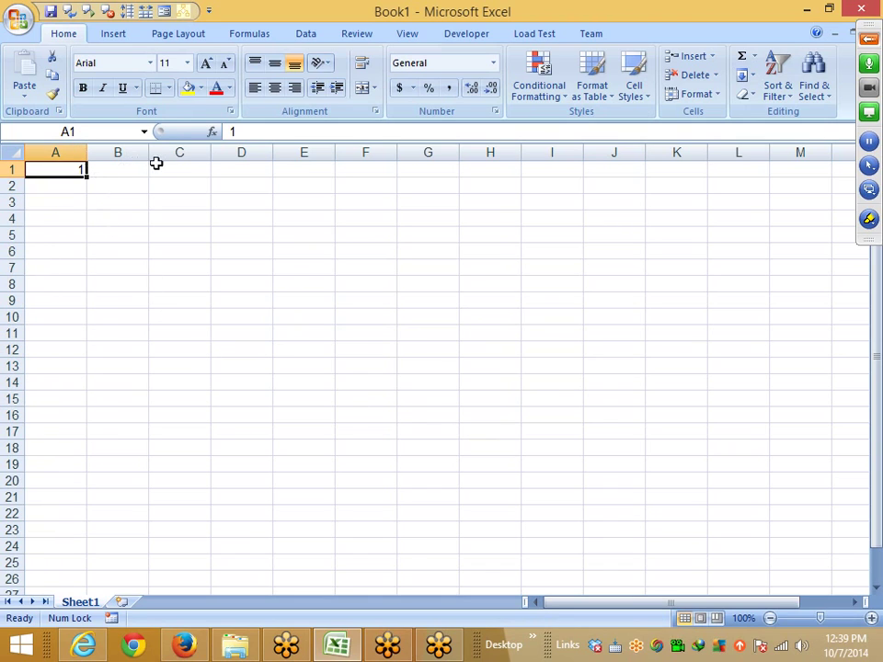
pyautogui.write('2')
pyautogui.press('Return')
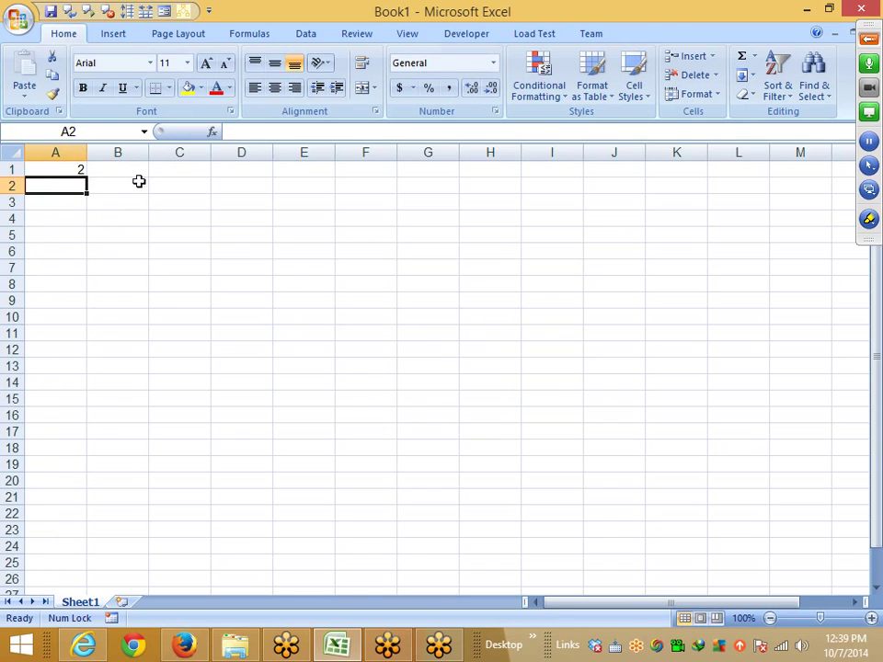
# Fill A1:A22 with a growth series in columns using step value 2, and undo the fill
pyautogui.moveTo(78, 169); pyautogui.dragTo(79, 513)
pyautogui.click(755, 76)
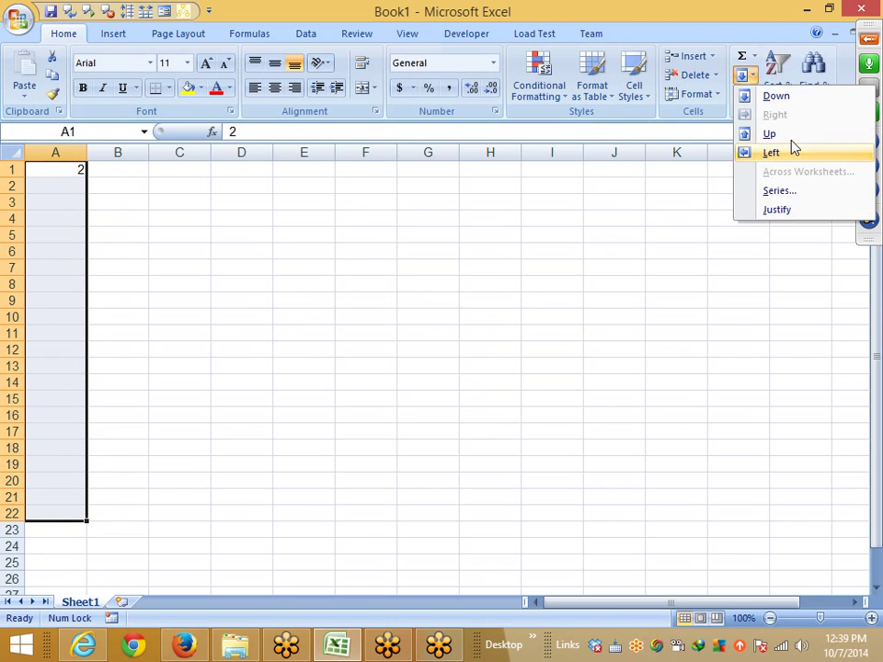
pyautogui.click(789, 190)
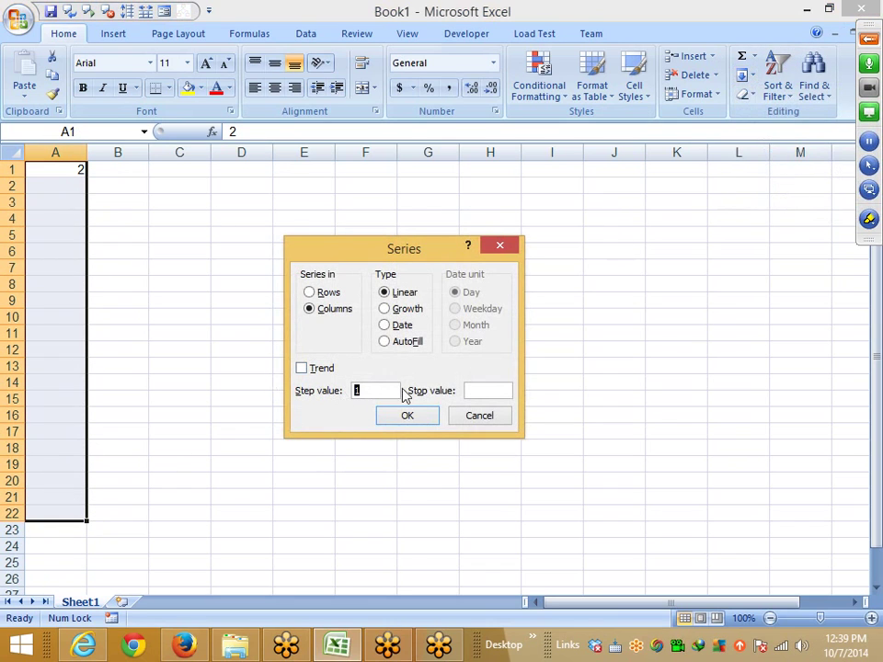
pyautogui.click(391, 309)
pyautogui.doubleClick(373, 390)
pyautogui.write('2')
pyautogui.click(424, 417)
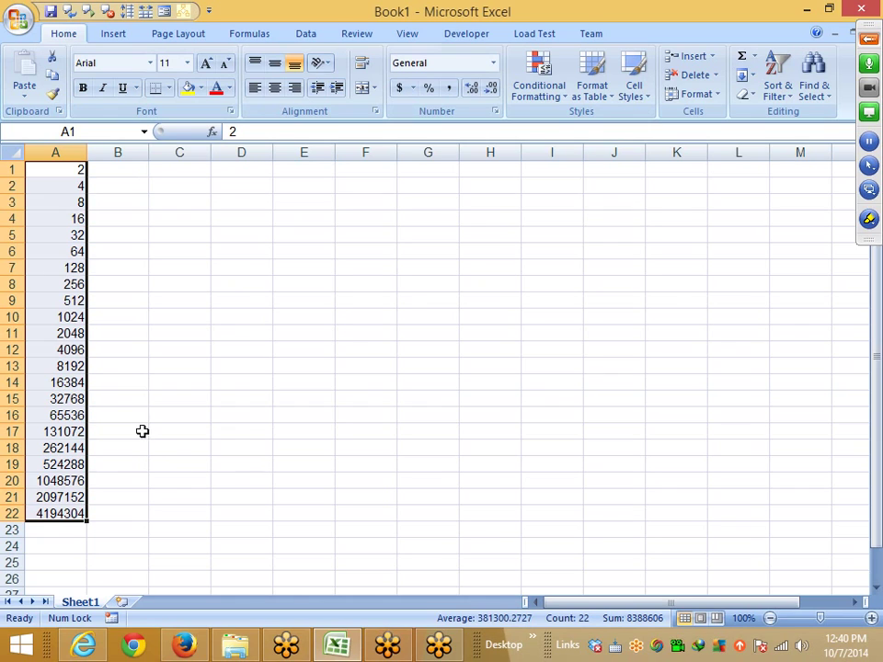
pyautogui.click(64, 514)
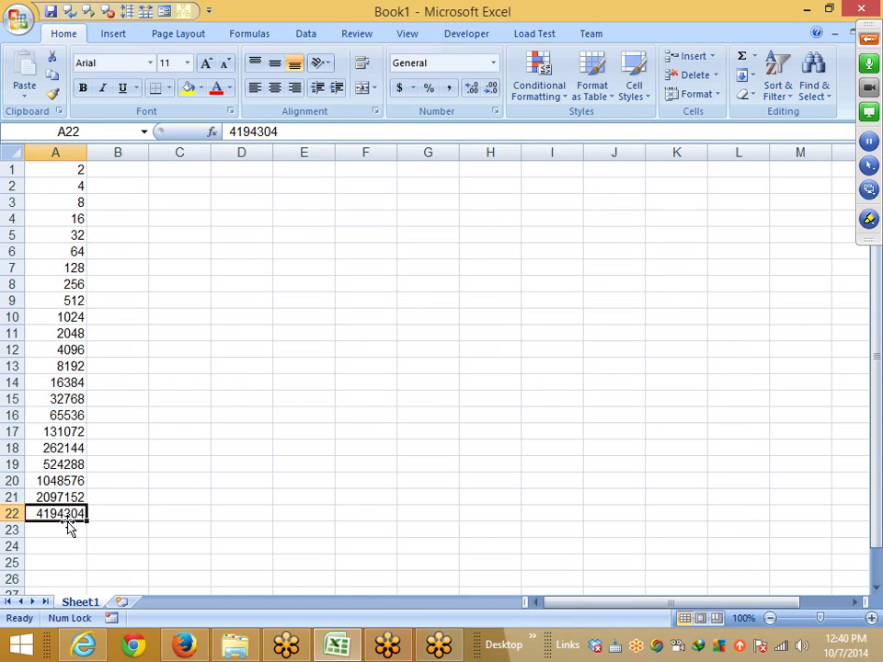
pyautogui.hotkey('ctrl', 'z')
# Enter the date 10/1 in A1, and extend it down to A14 with the fill handle before undoing that fill
pyautogui.press('Up')
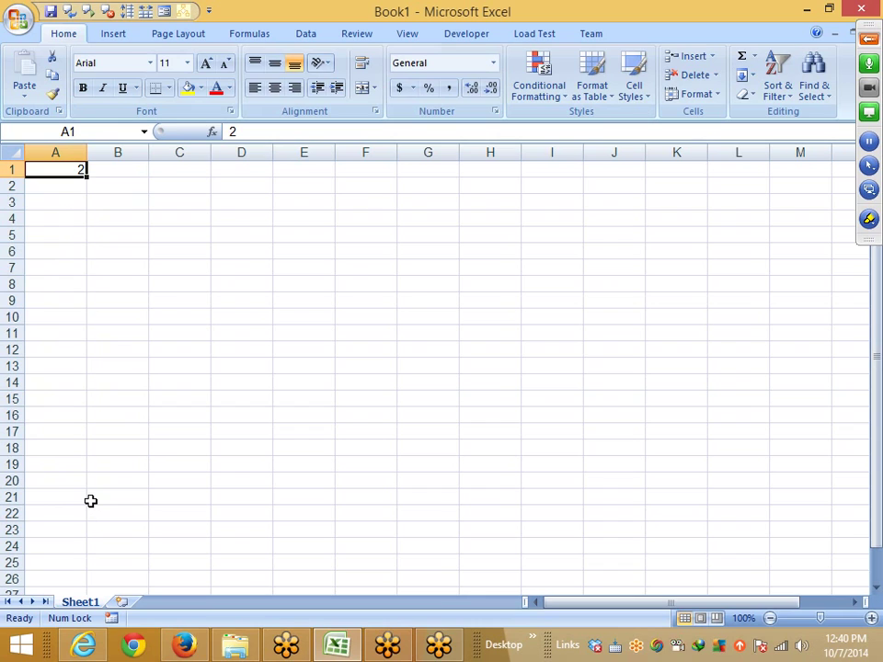
pyautogui.write('10/1')
pyautogui.press('Return')
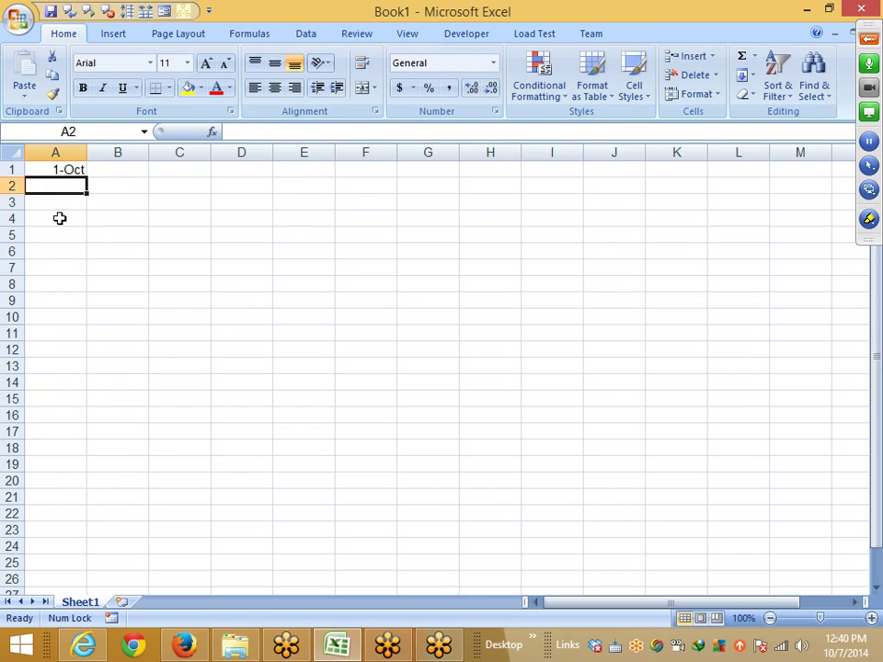
pyautogui.moveTo(72, 170); pyautogui.dragTo(91, 396)
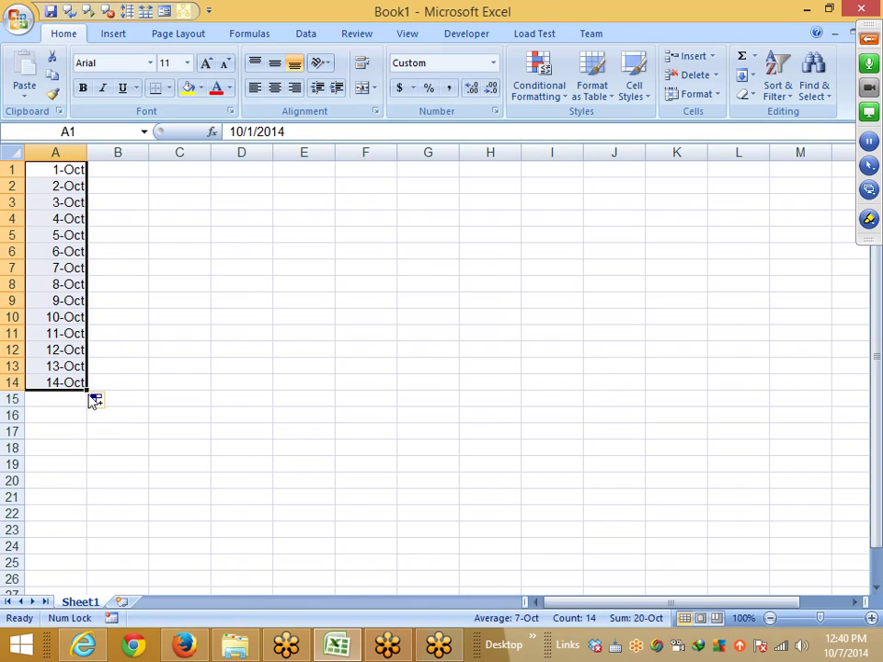
pyautogui.hotkey('ctrl', 'z')
# Fill A1:A19 with a date series by day using step value 1, and undo the fill
pyautogui.moveTo(71, 178); pyautogui.dragTo(64, 465)
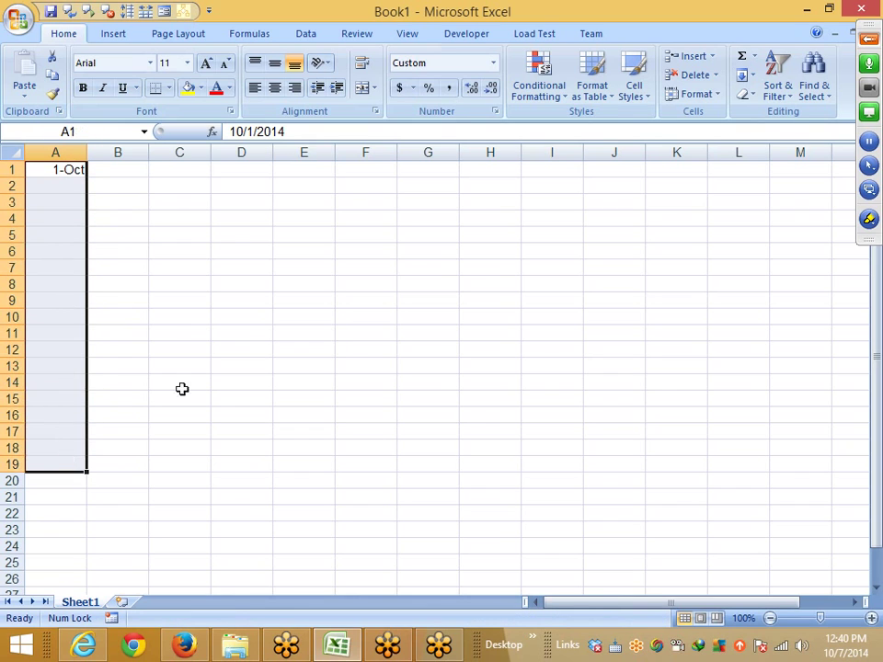
pyautogui.click(743, 76)
pyautogui.click(802, 191)
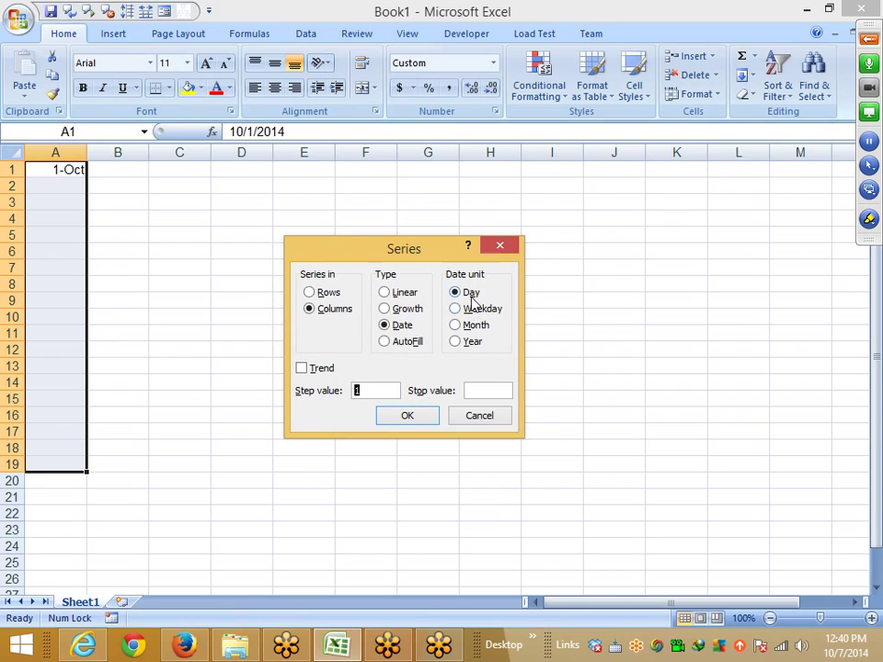
pyautogui.click(405, 413)
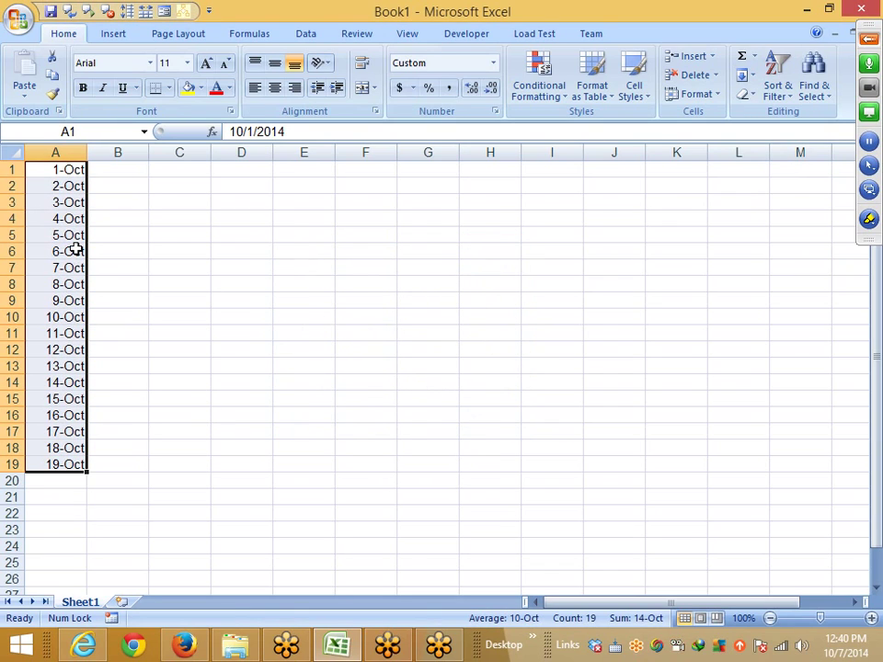
pyautogui.hotkey('ctrl', 'z')
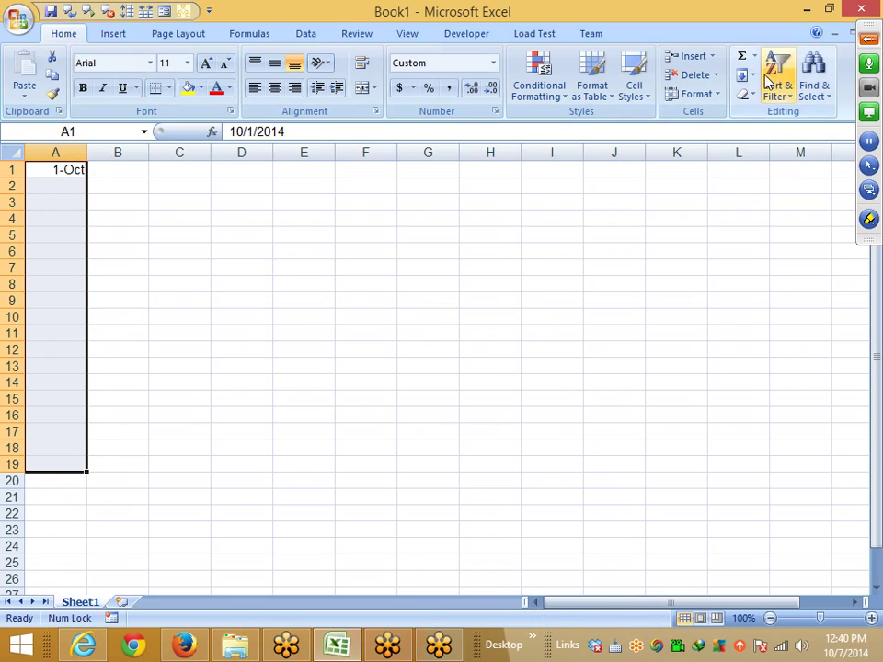
# Fill A1:A19 with a date series in columns, using date unit Weekday and step value 1
pyautogui.click(744, 75)
pyautogui.click(794, 193)
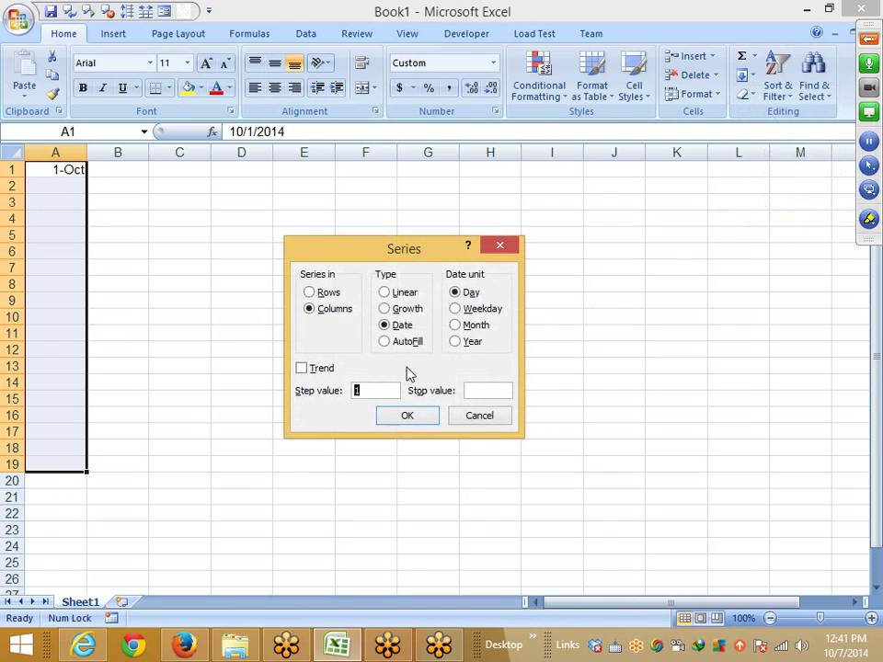
pyautogui.click(481, 310)
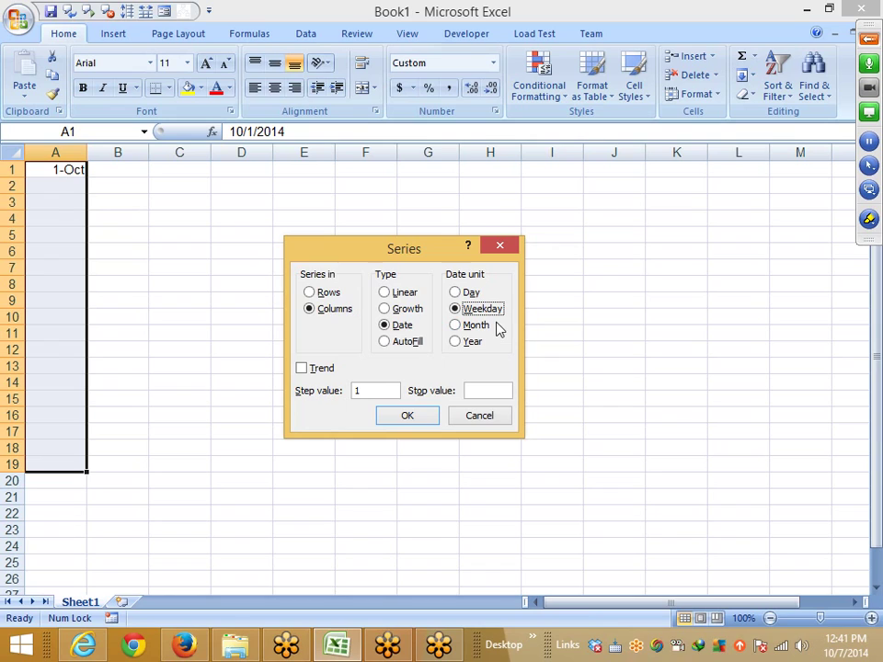
pyautogui.click(418, 415)
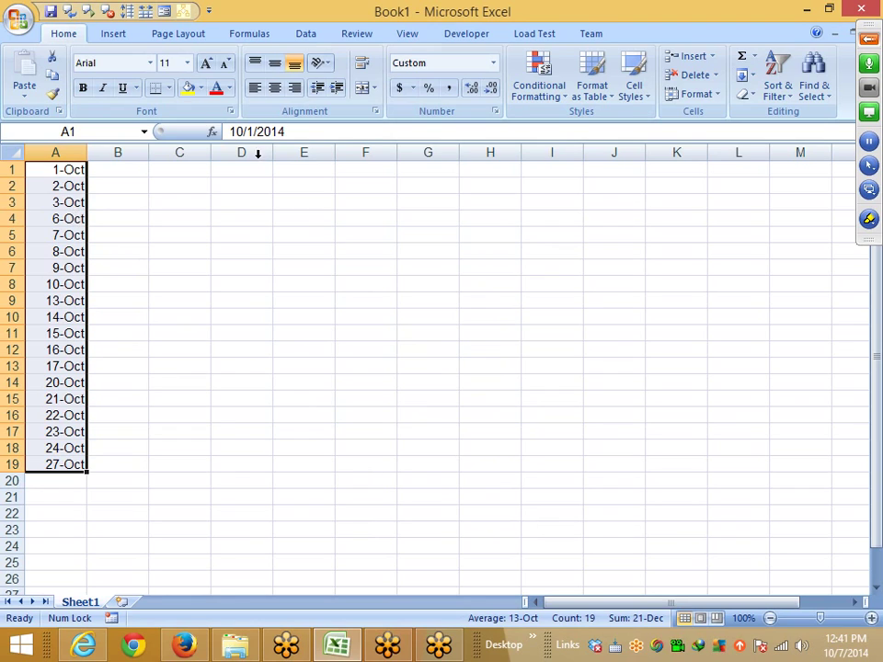
# Undo the weekday fill, fill A1:A19 with a date series using date unit Month and step value 1, and undo it
pyautogui.hotkey('ctrl', 'z')
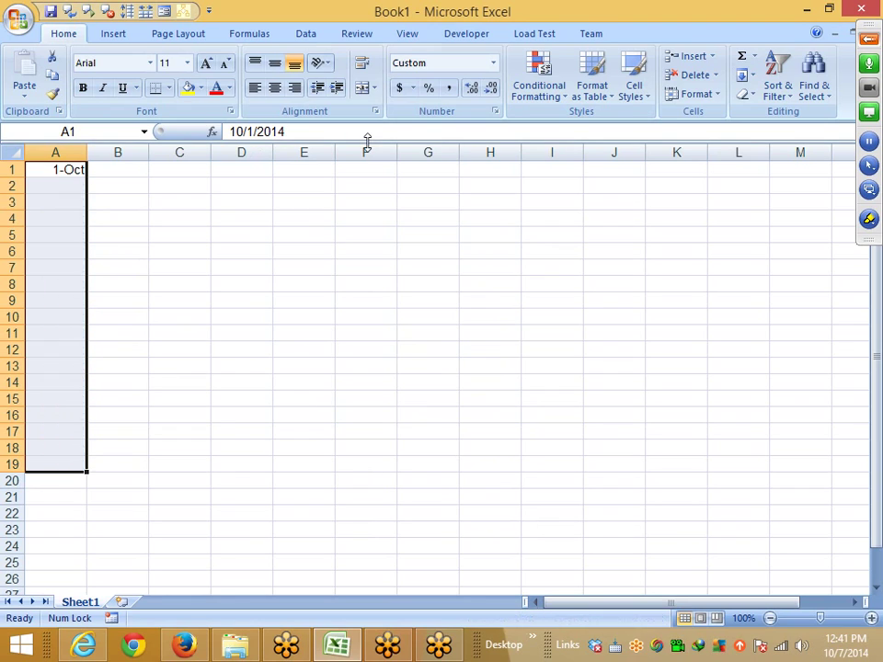
pyautogui.click(747, 76)
pyautogui.click(774, 191)
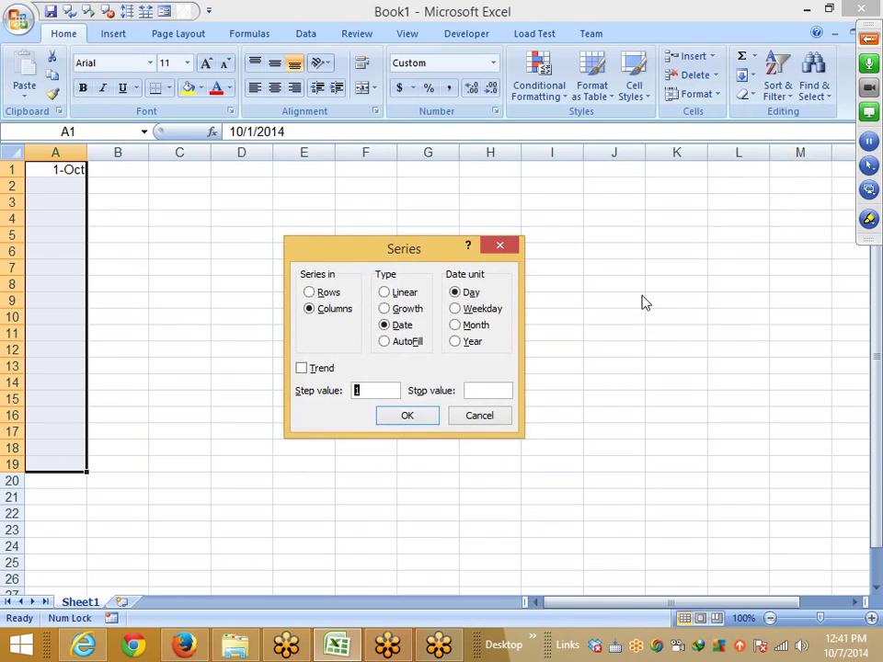
pyautogui.click(473, 326)
pyautogui.click(408, 416)
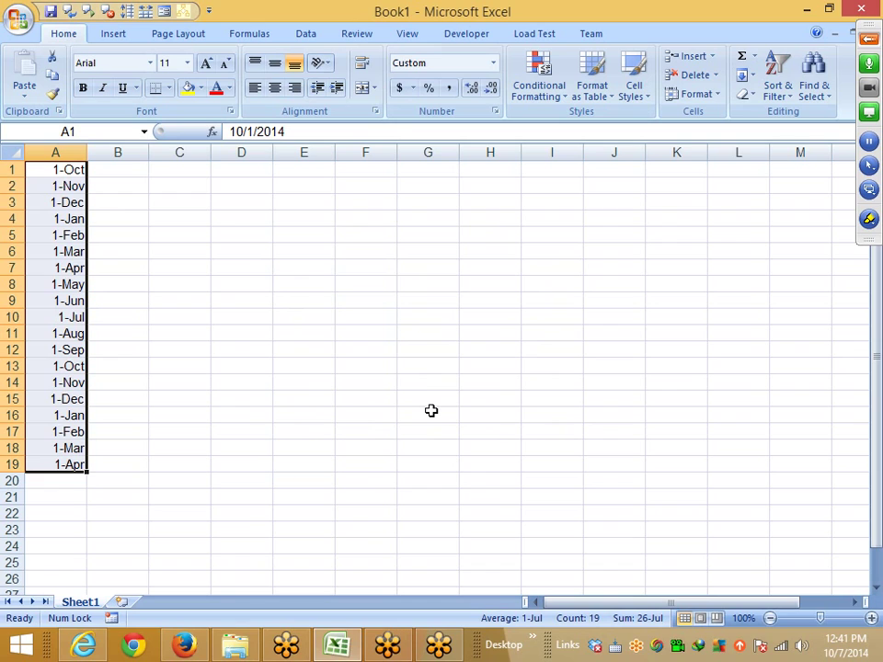
pyautogui.hotkey('ctrl', 'z')
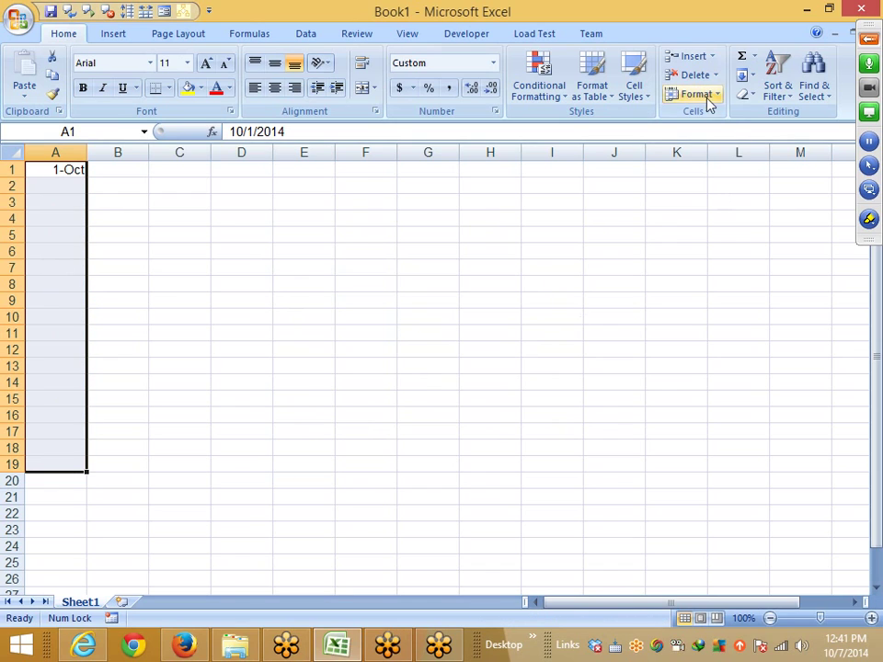
# Fill A1:A19 with a date series in columns, using date unit Year and step value 1
pyautogui.click(753, 77)
pyautogui.click(782, 193)
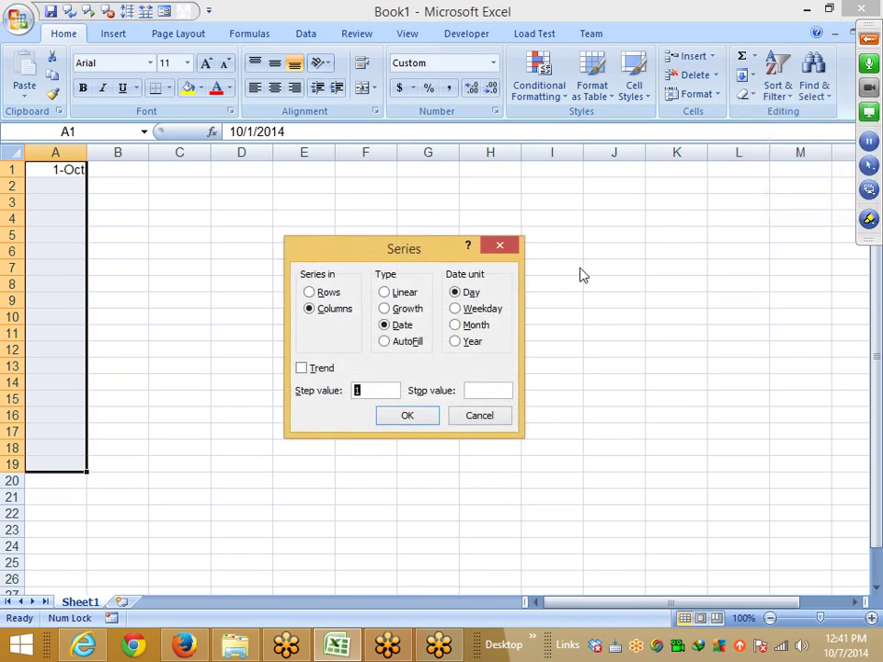
pyautogui.click(475, 344)
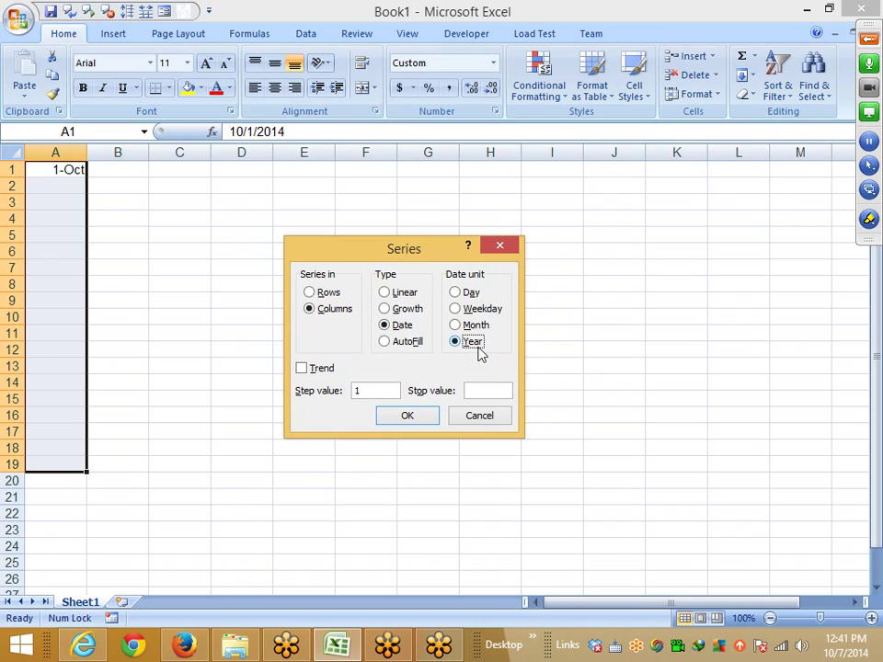
pyautogui.click(408, 417)
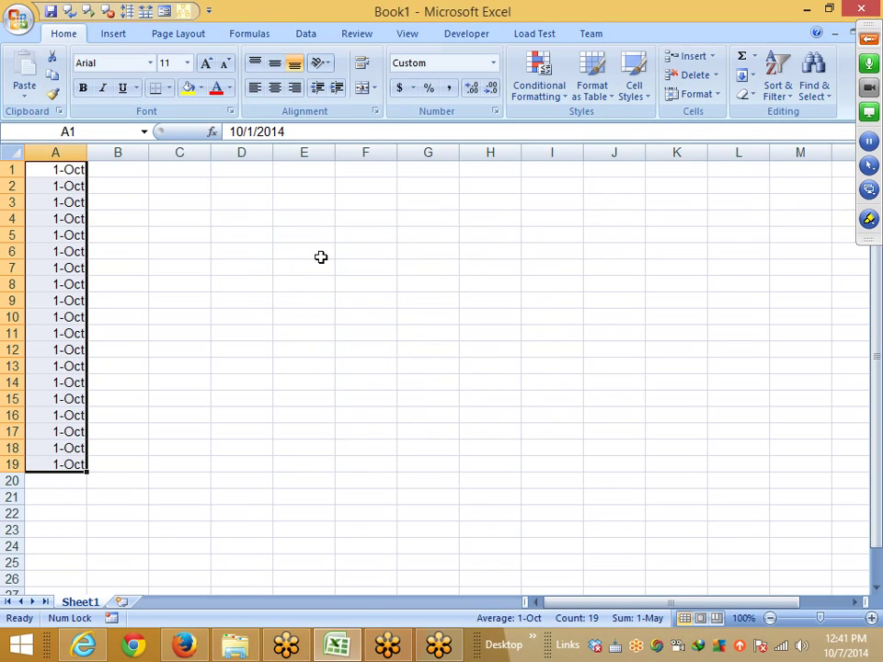
# Apply the day-month-year date format to A1:A19, look over the Series fill options without applying them, and undo the format
pyautogui.hotkey('ctrl', 'shift', '3')
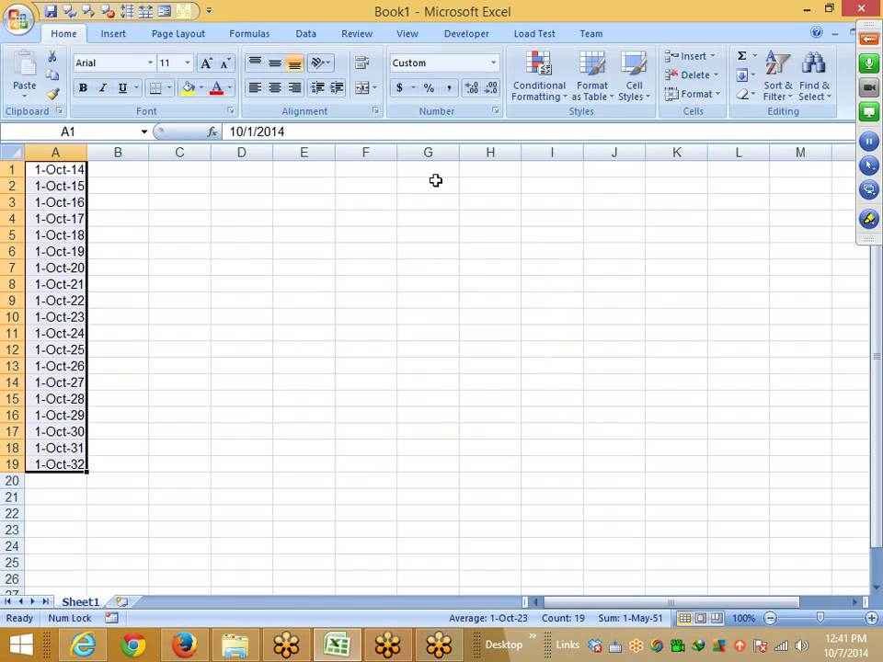
pyautogui.click(746, 75)
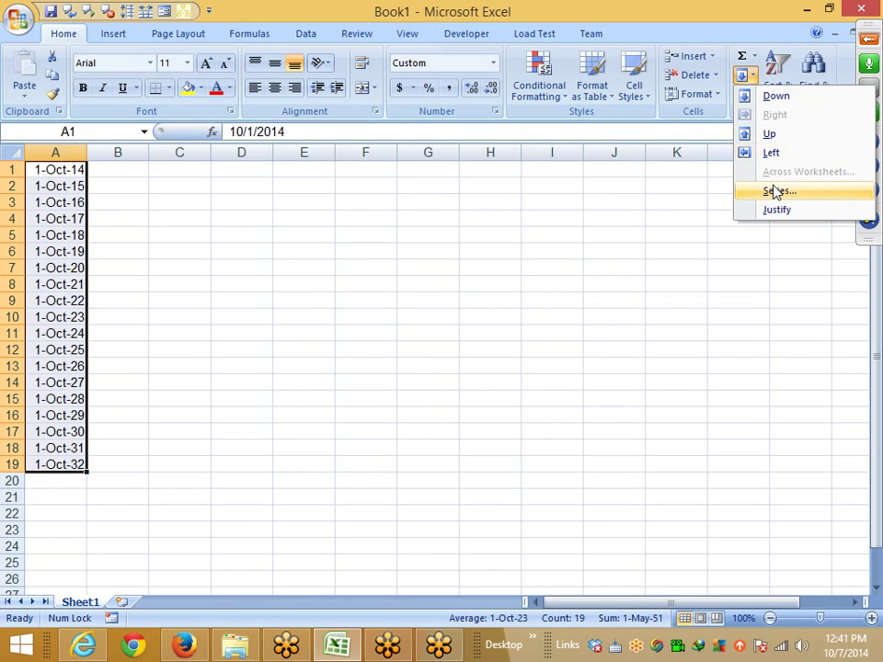
pyautogui.click(775, 190)
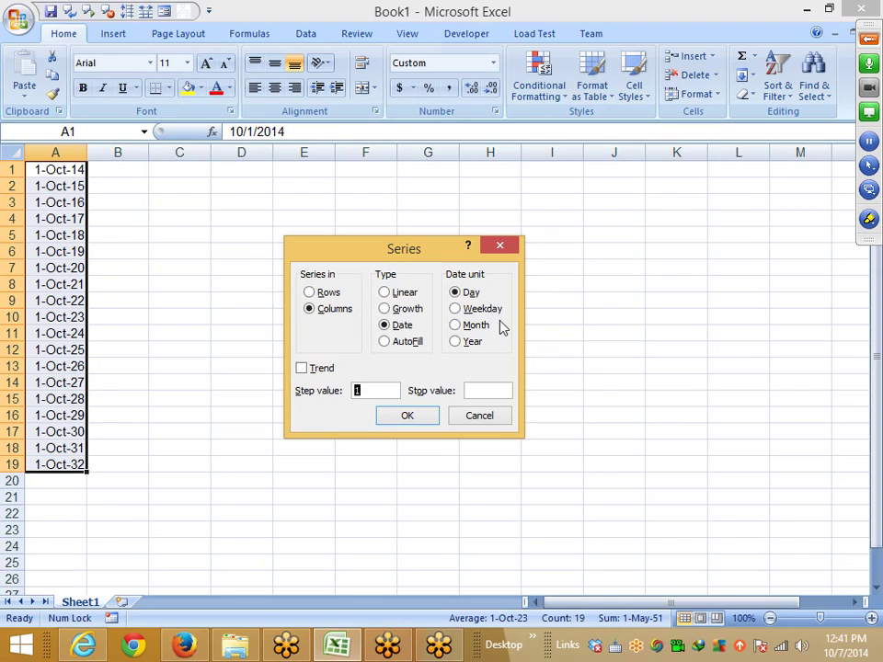
pyautogui.click(479, 417)
pyautogui.hotkey('ctrl', 'z')
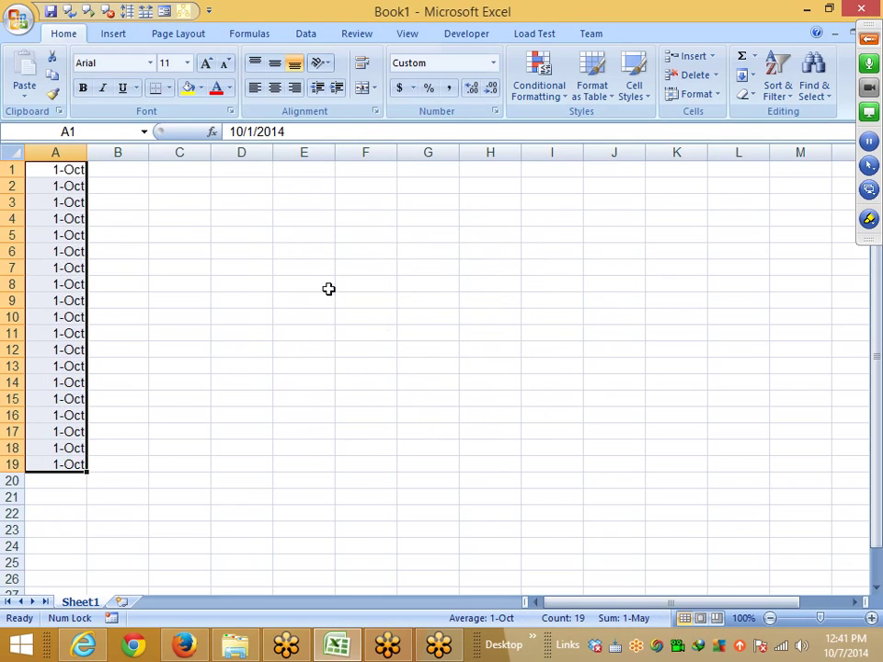
# Enter the text A1 in cell D2, and extend it down to D16 with the fill handle before undoing that fill
pyautogui.click(264, 184)
pyautogui.write('A1')
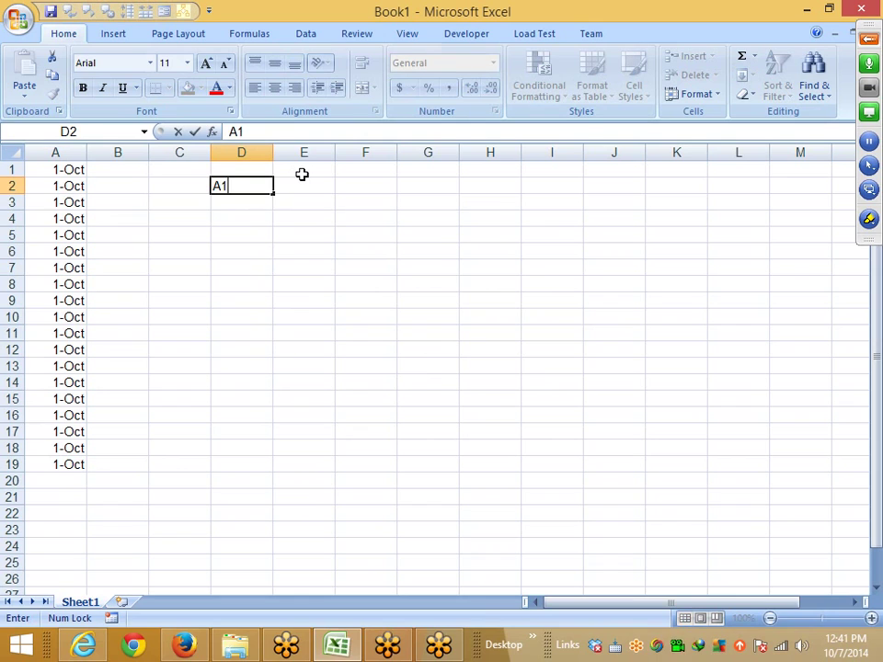
pyautogui.press('Return')
pyautogui.click(262, 189)
pyautogui.moveTo(273, 193); pyautogui.dragTo(248, 407)
pyautogui.hotkey('ctrl', 'z')
# Fill D2:D16 with a series in columns using the AutoFill type
pyautogui.click(295, 331)
pyautogui.click(747, 75)
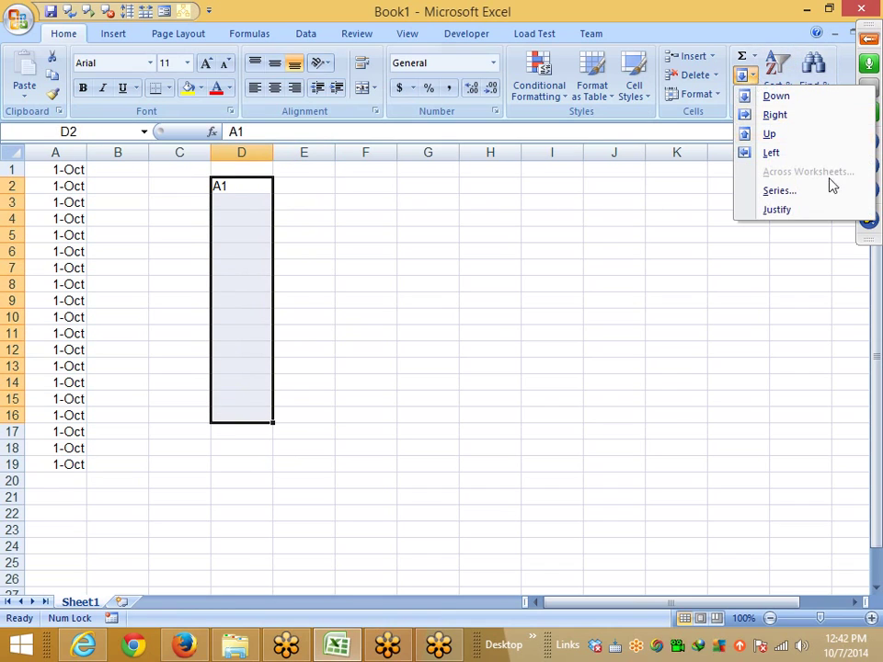
pyautogui.click(802, 194)
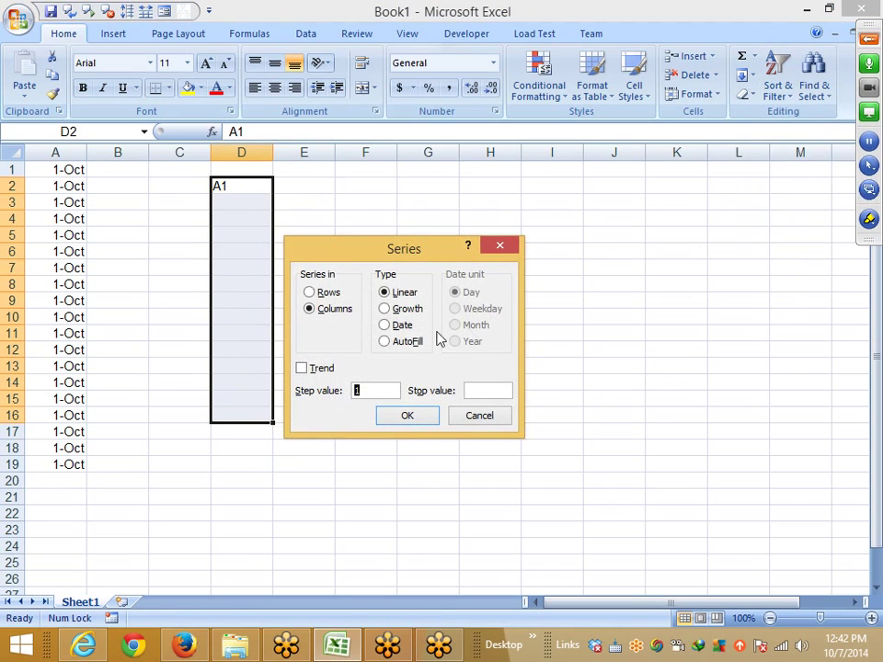
pyautogui.click(393, 346)
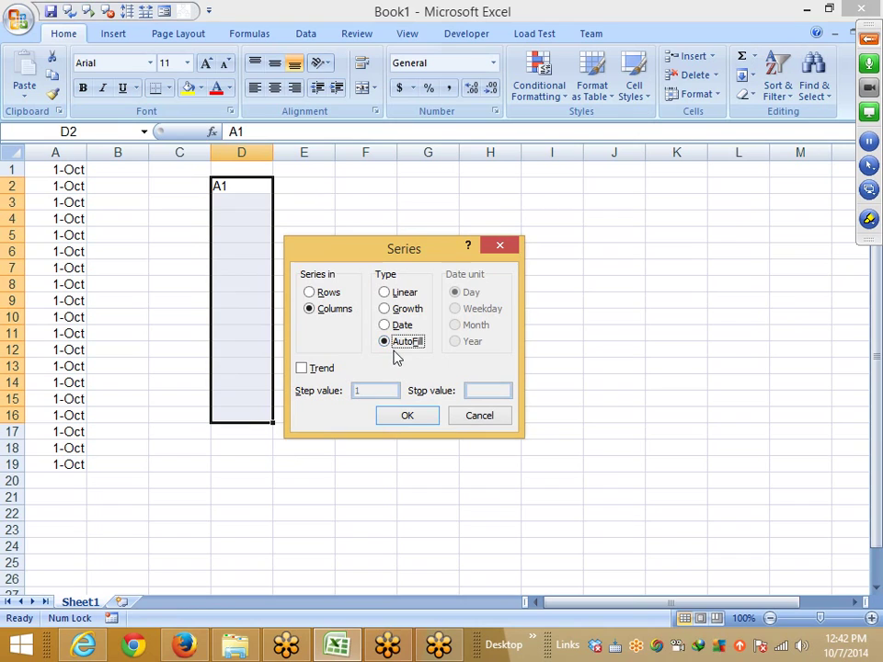
pyautogui.click(406, 416)
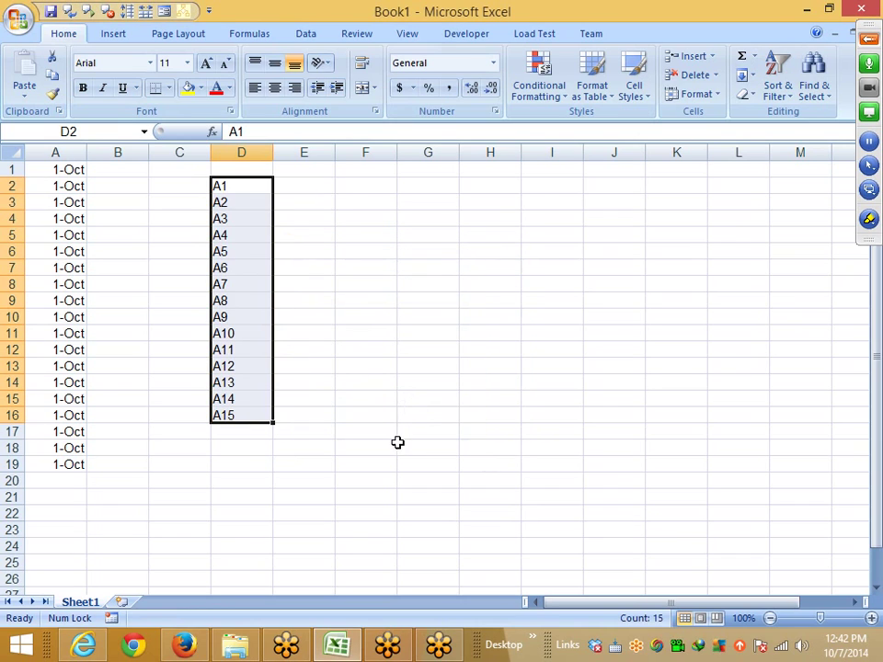
# Check the meeting recording conversion, launch Skype from the desktop, and return to the Excel workbook
pyautogui.click(440, 646)
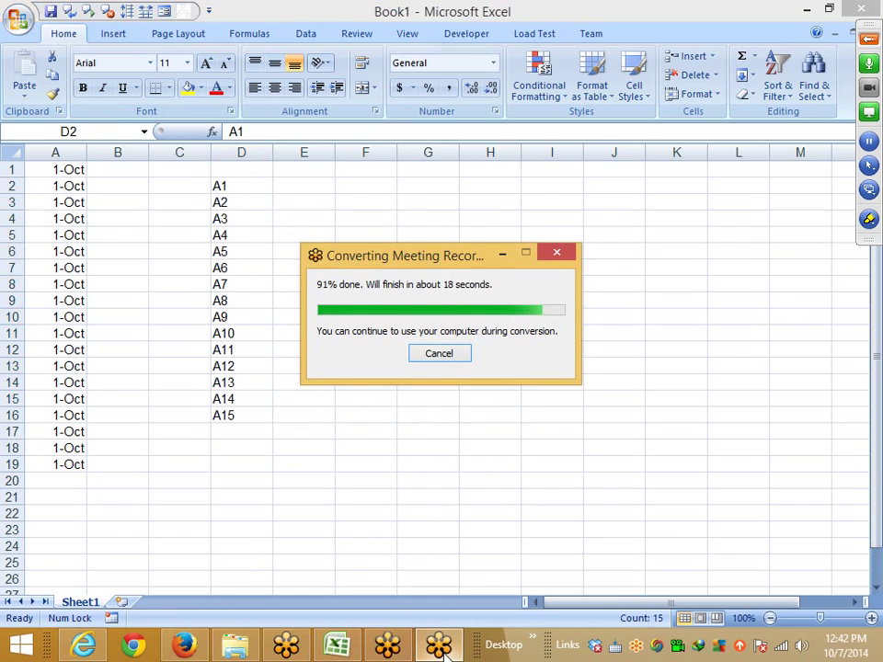
pyautogui.press('super+d')
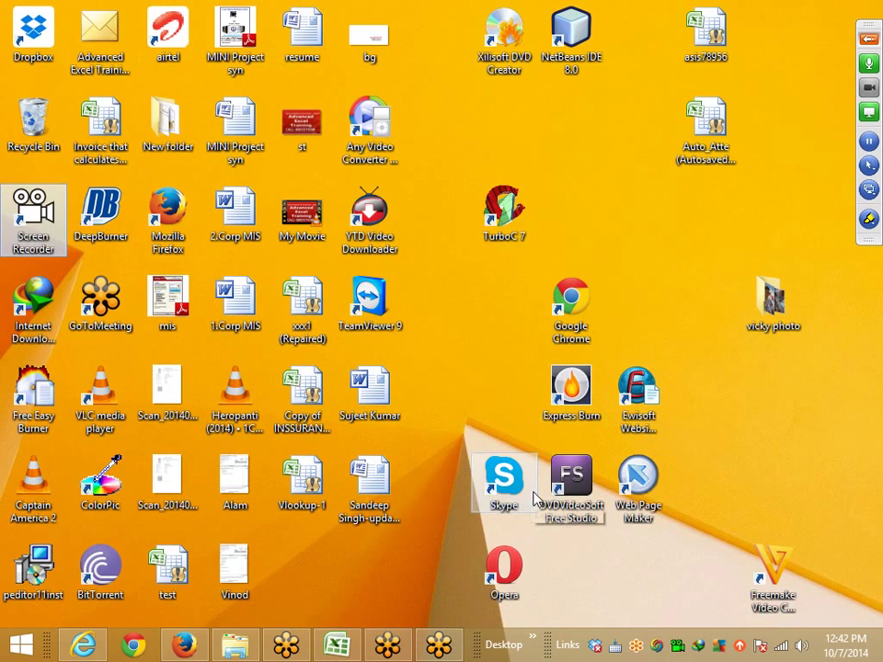
pyautogui.doubleClick(507, 483)
pyautogui.click(356, 639)
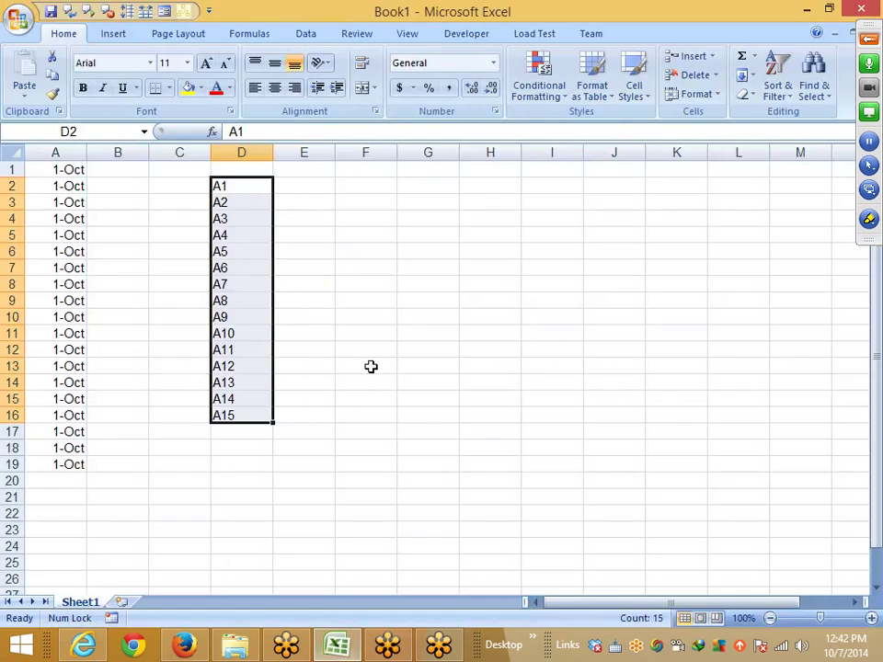
# Clear the contents of the range A1:J21
pyautogui.click(499, 461)
pyautogui.moveTo(611, 497); pyautogui.dragTo(37, 167)
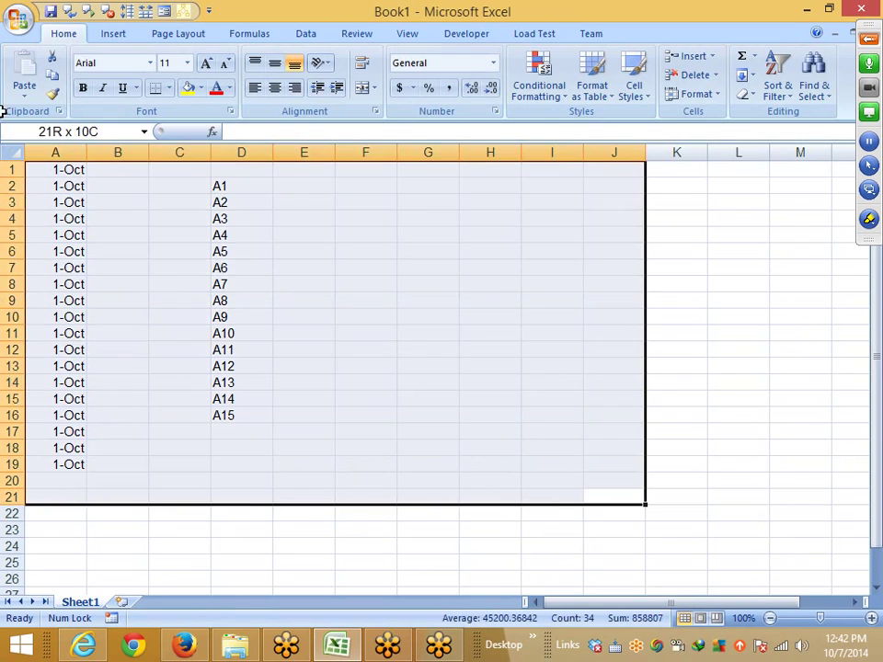
pyautogui.press('Delete')
pyautogui.press('Up')
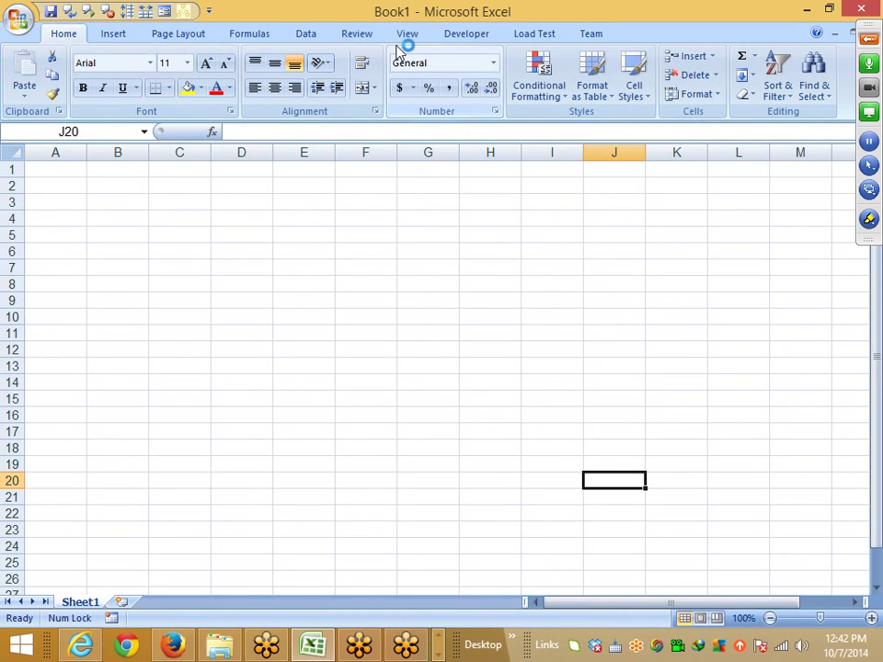
# Switch to the Skype window and sign in with the saved account details
pyautogui.click(441, 650)
pyautogui.click(441, 650)
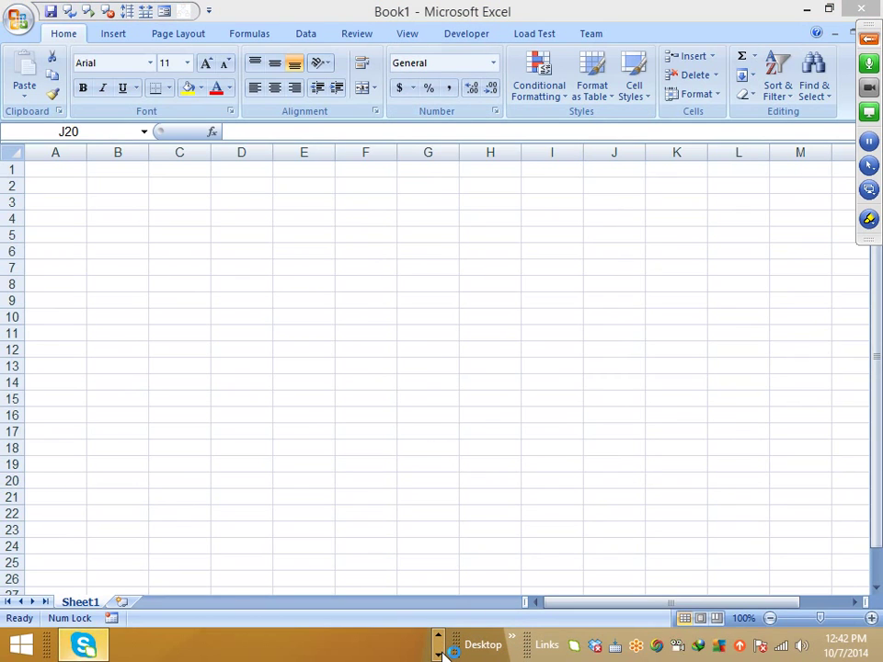
pyautogui.click(89, 647)
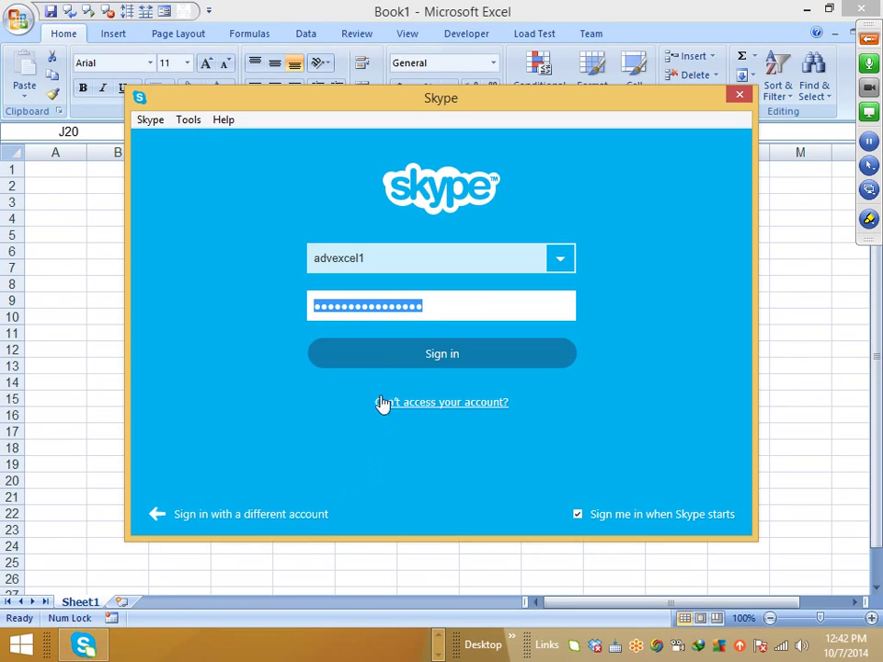
pyautogui.click(384, 358)
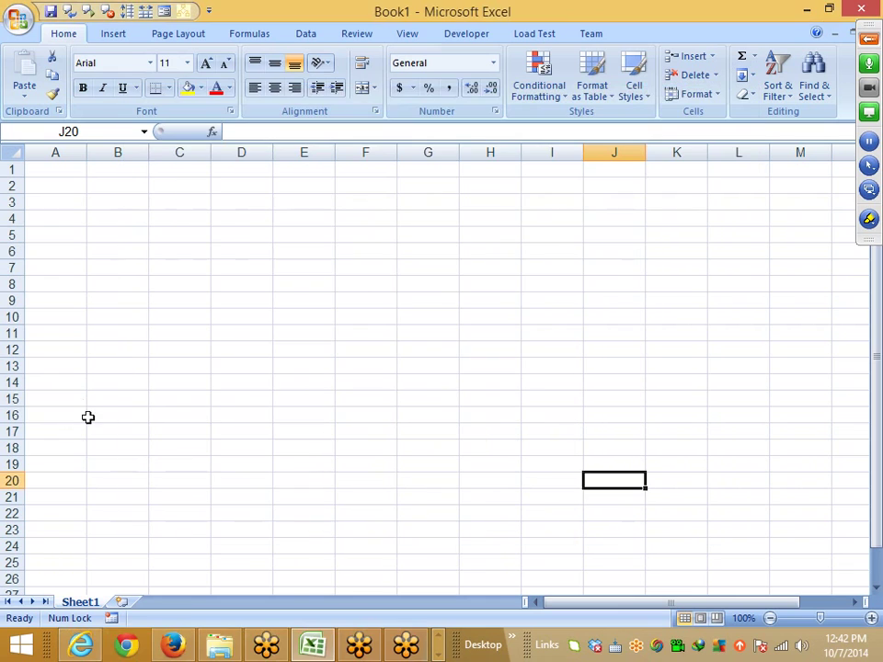
# Enter Jan in A1 of the Excel sheet, and extend the month series down to A16 with the fill handle
pyautogui.click(59, 174)
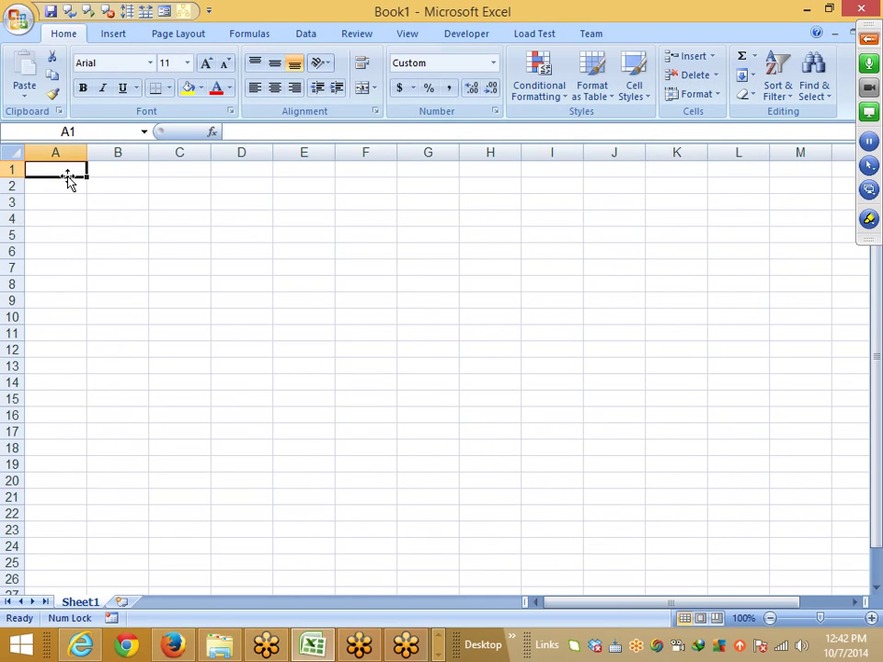
pyautogui.write('Jan')
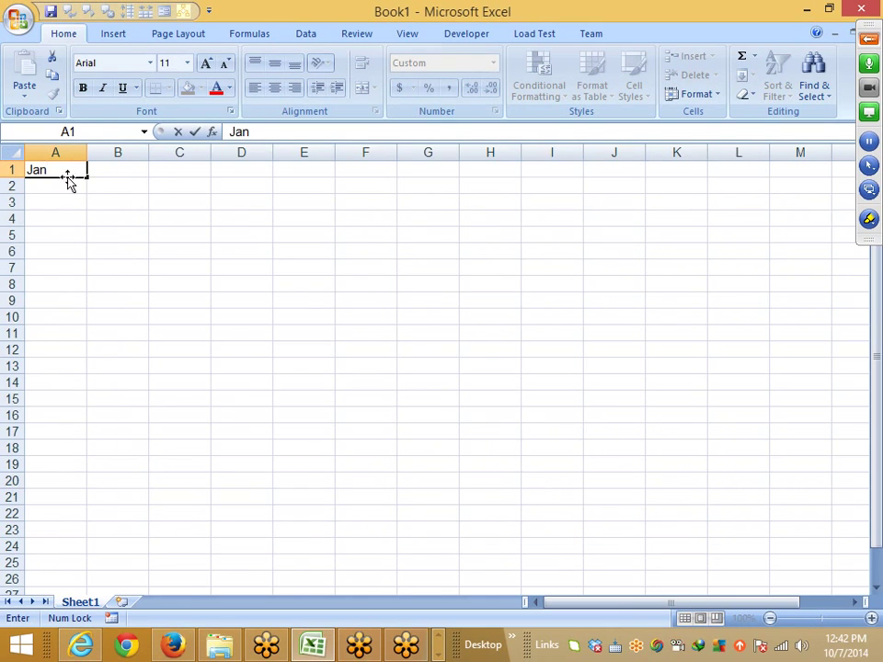
pyautogui.click(67, 250)
pyautogui.click(71, 170)
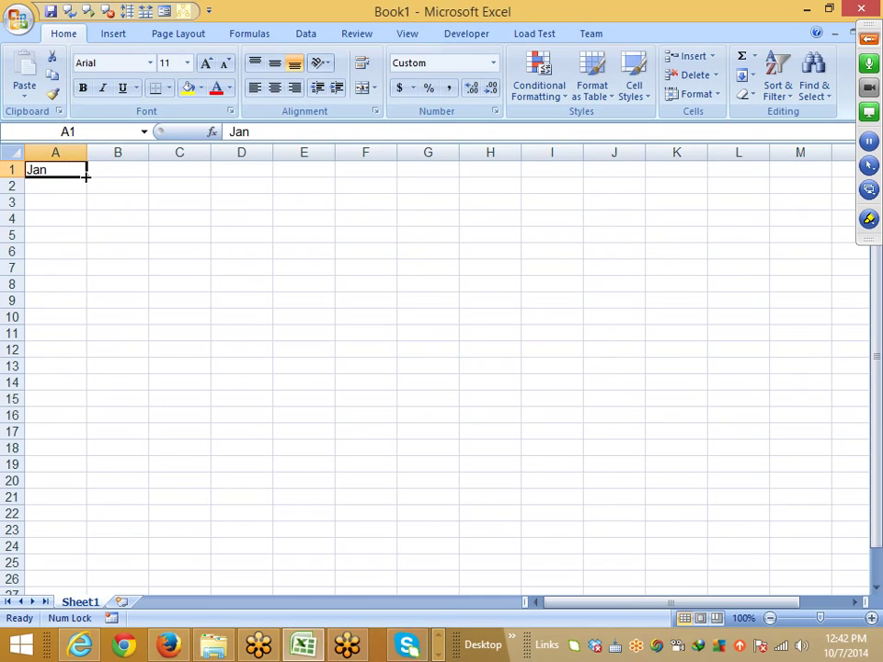
pyautogui.moveTo(87, 177); pyautogui.dragTo(97, 432)
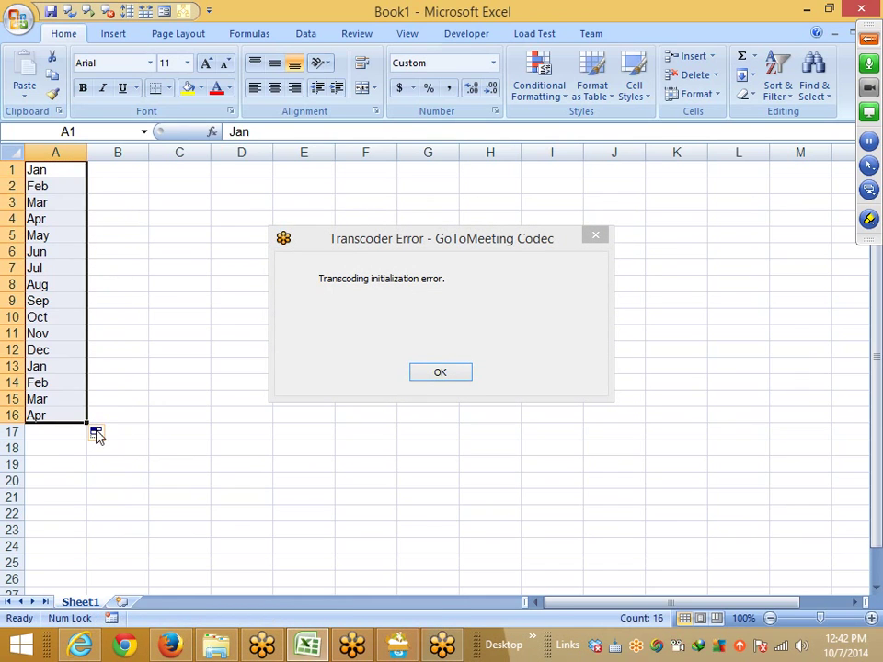
# Move the GoToMeeting transcoder error dialog off the worksheet, and close it when it reappears
pyautogui.moveTo(325, 245); pyautogui.dragTo(647, 431)
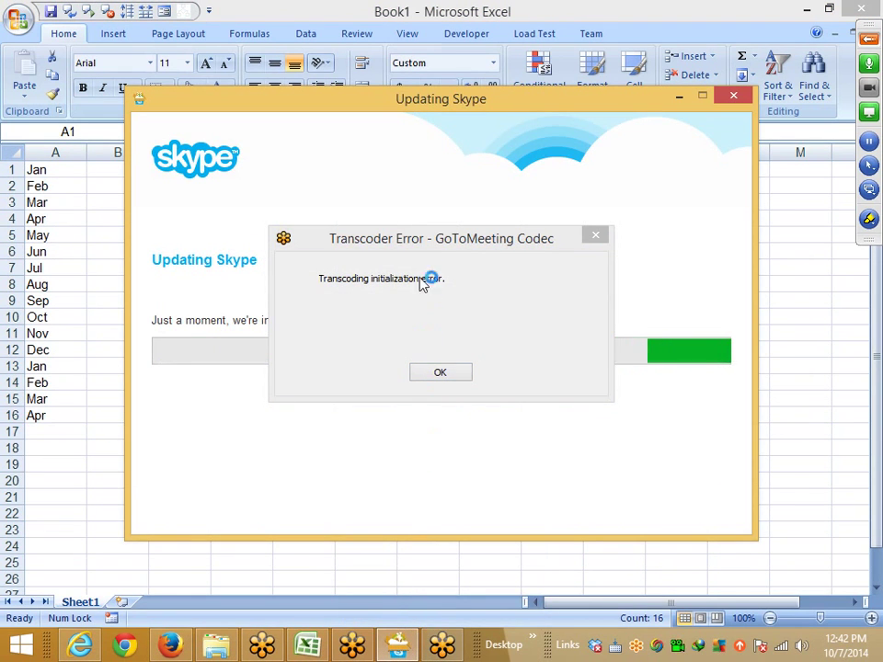
pyautogui.moveTo(426, 239); pyautogui.dragTo(736, 580)
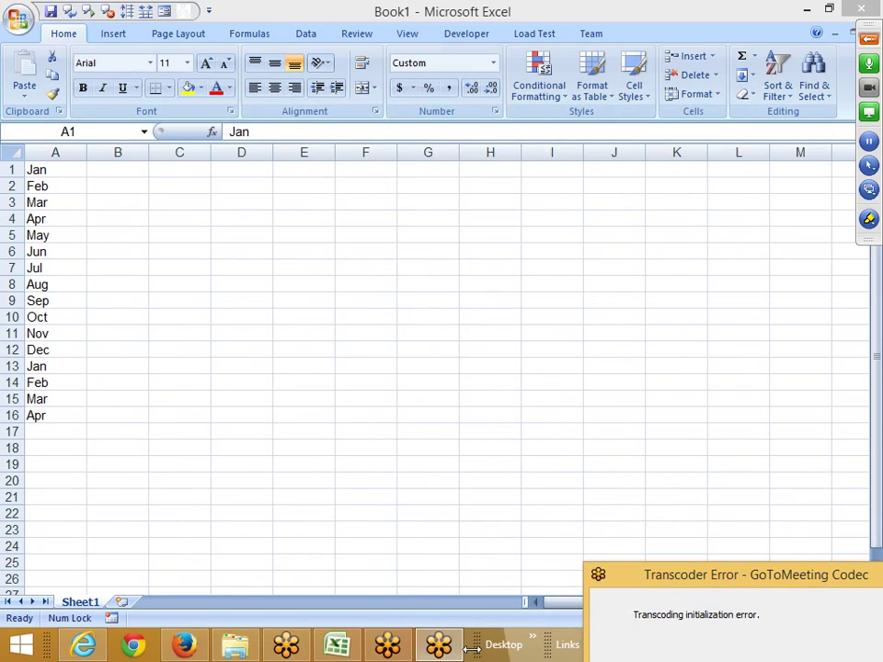
pyautogui.hotkey('ctrl', 'a')
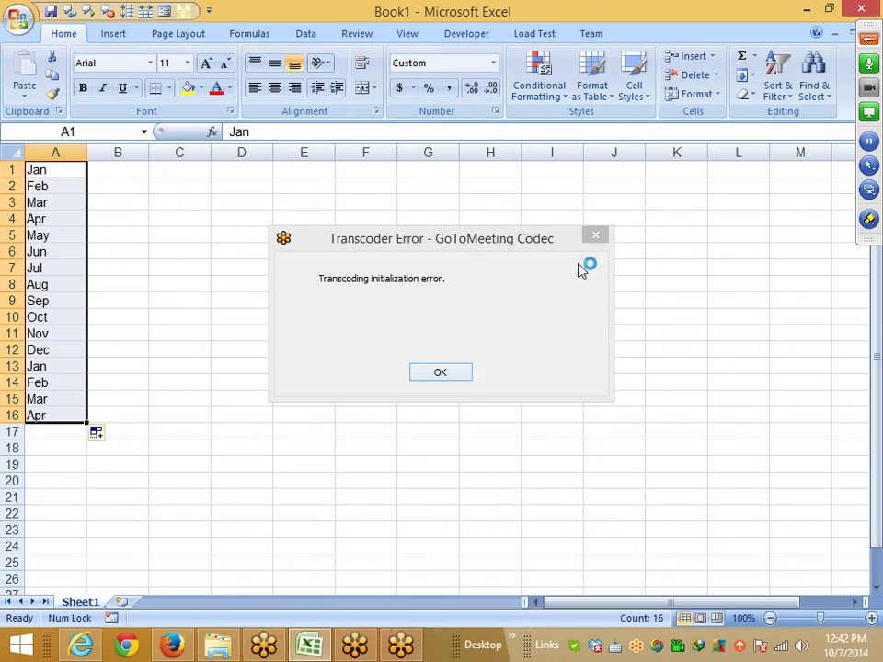
pyautogui.click(594, 240)
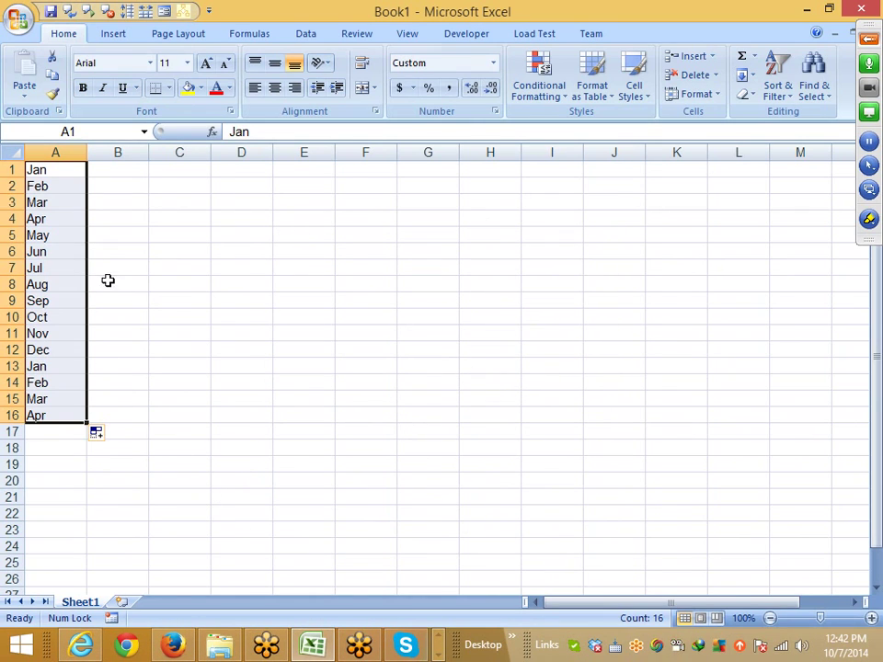
pyautogui.click(79, 170)
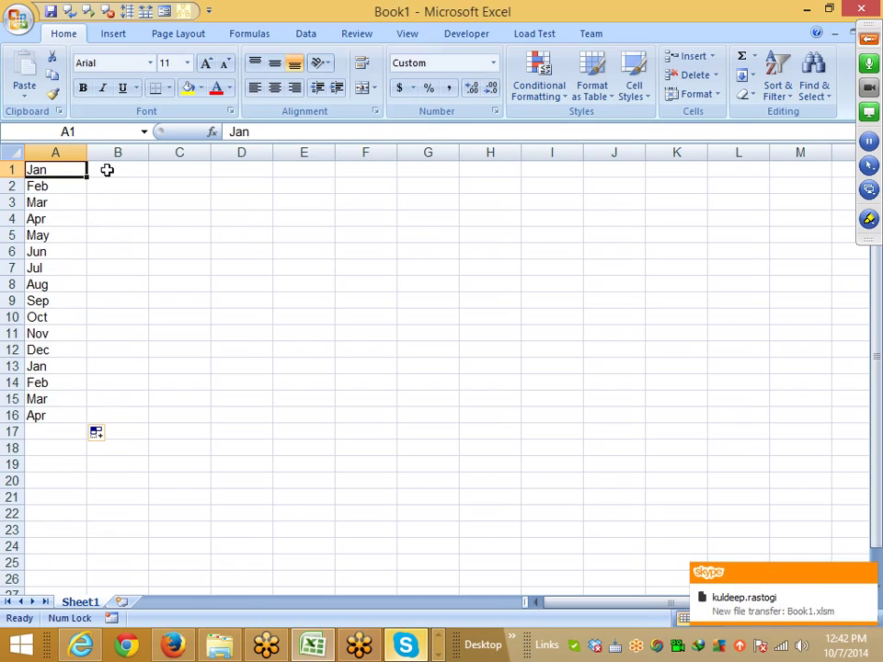
pyautogui.click(107, 170)
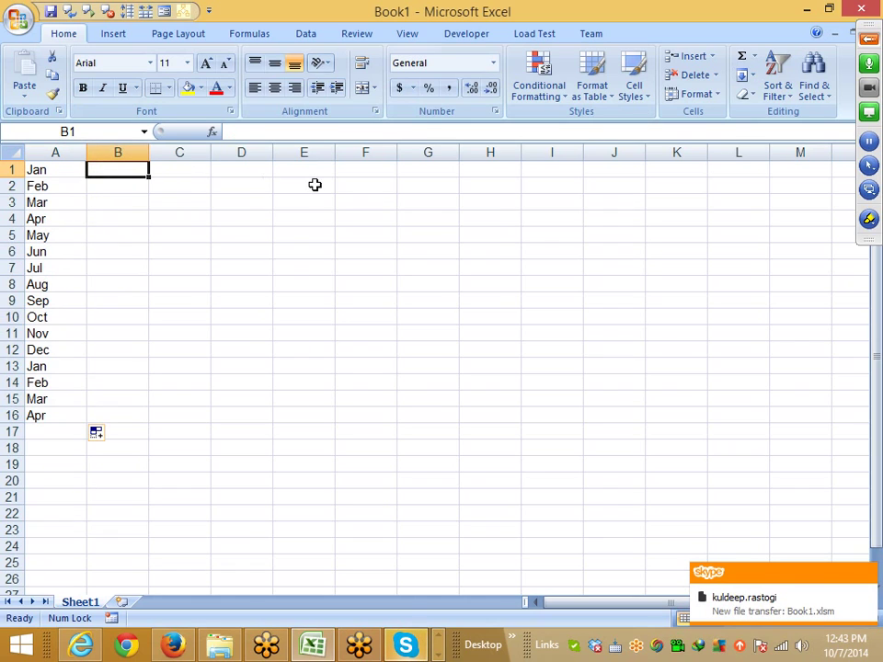
pyautogui.write('Ja')
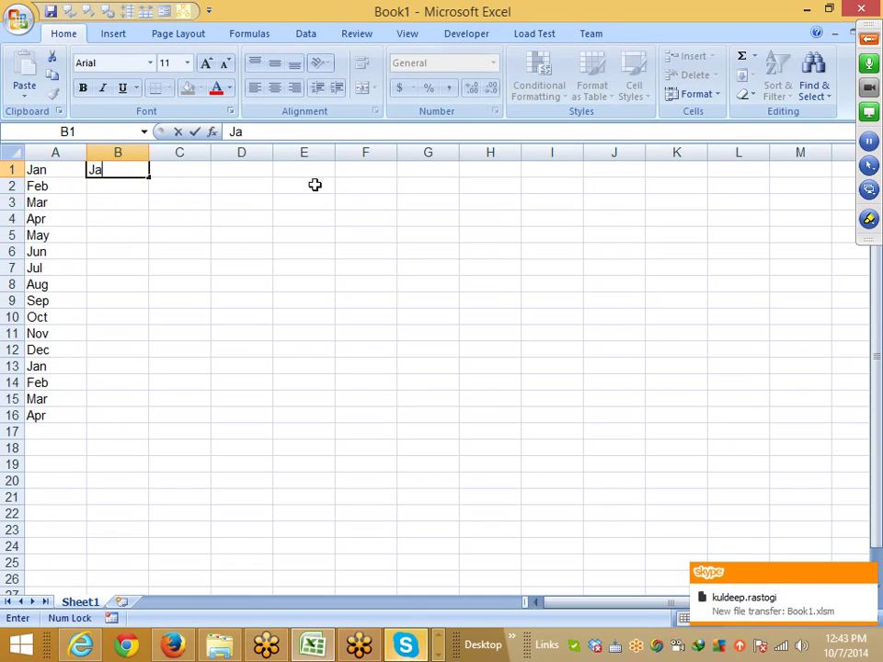
pyautogui.write('n,')
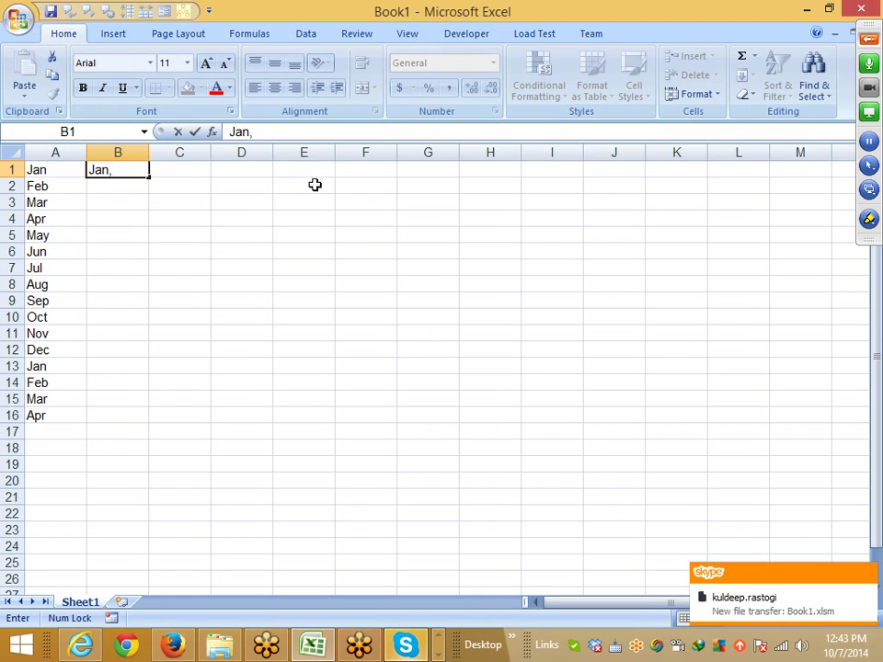
pyautogui.write('Feb,')
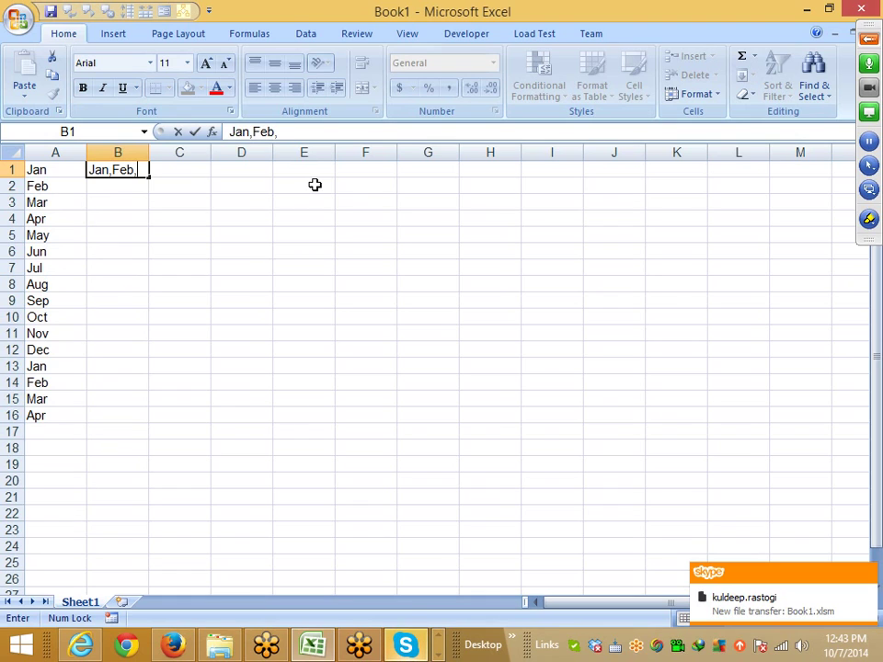
pyautogui.write('Mar')
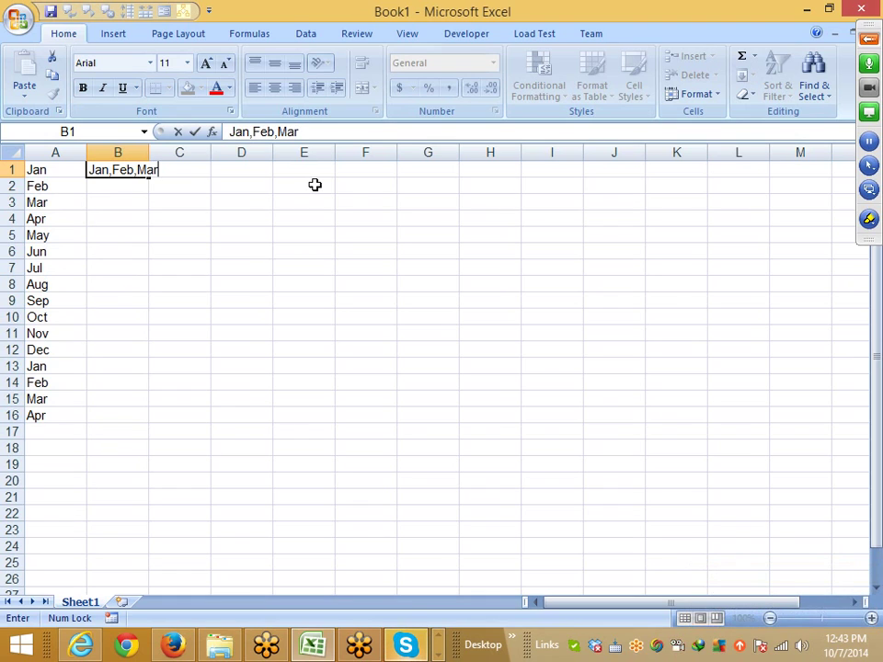
pyautogui.press('Escape')
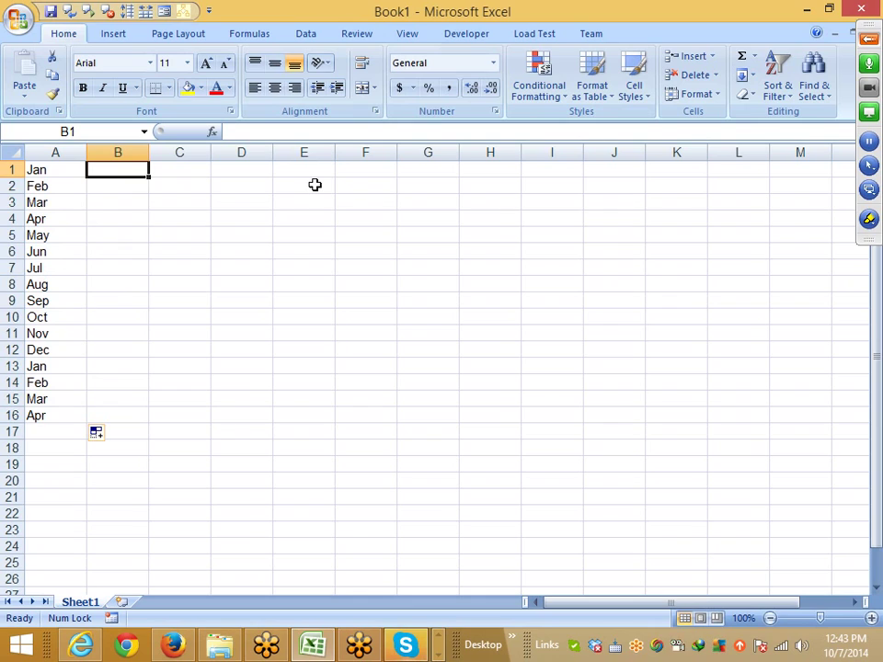
# Widen column A to make room for about a dozen month names on one line
pyautogui.press('Left')
pyautogui.hotkey('ctrl', 'shift', 'Down')
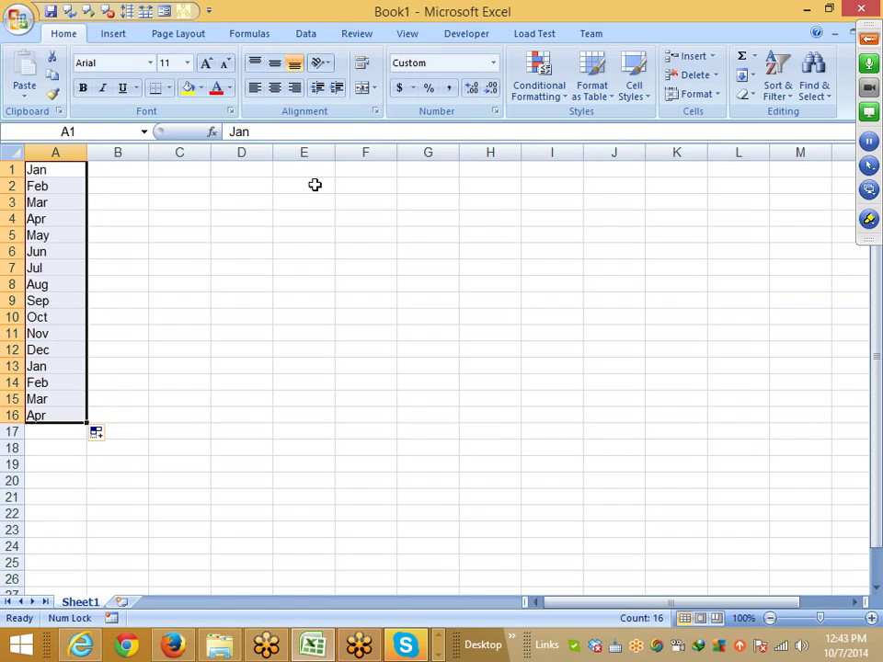
pyautogui.click(166, 224)
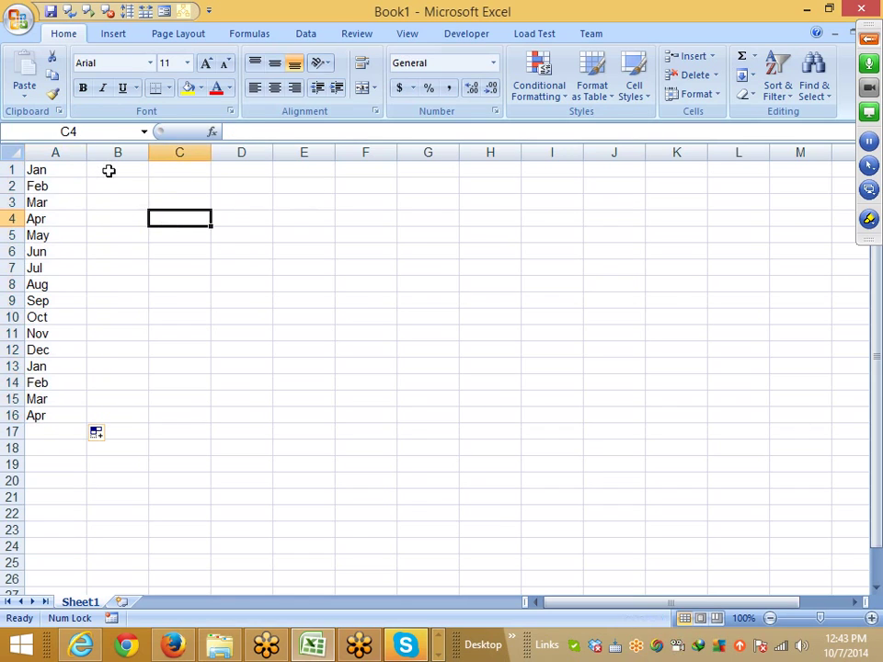
pyautogui.click(87, 152)
pyautogui.click(105, 163)
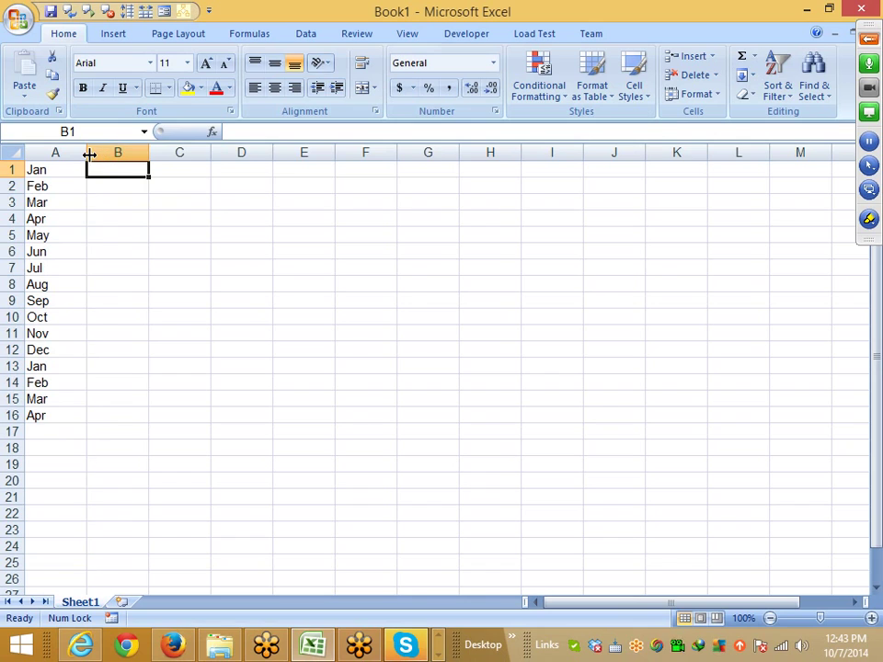
pyautogui.moveTo(88, 152); pyautogui.dragTo(346, 152)
pyautogui.click(142, 406)
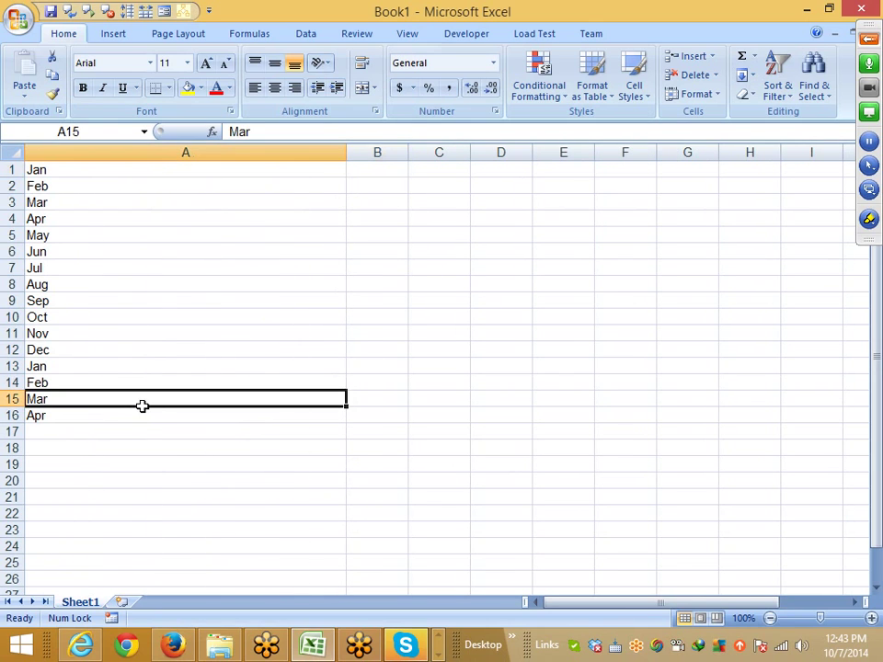
# Justify the month names in A1:A16 so they are combined into lines of text across the width of column A
pyautogui.click(148, 414)
pyautogui.moveTo(148, 414); pyautogui.dragTo(119, 168)
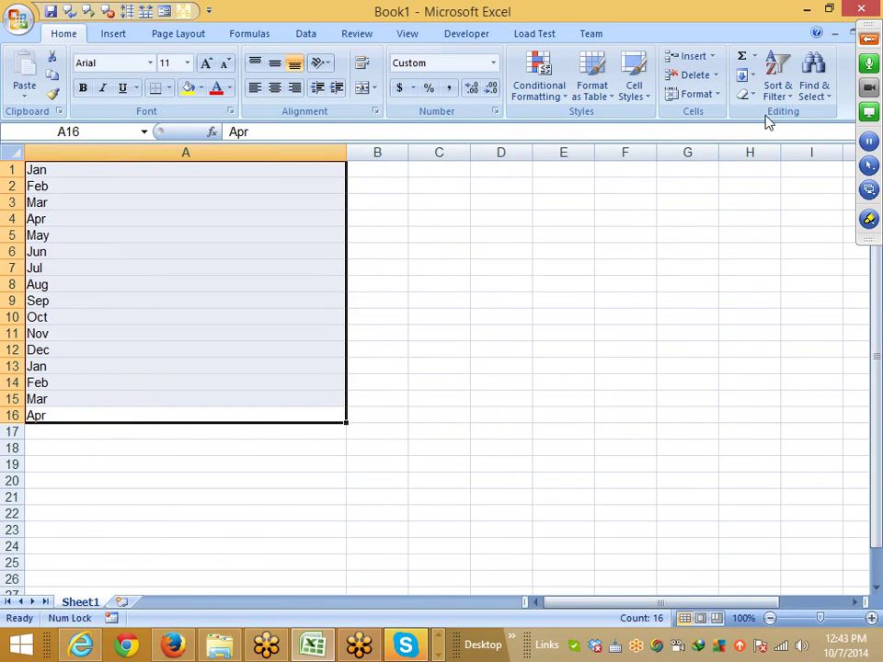
pyautogui.click(777, 78)
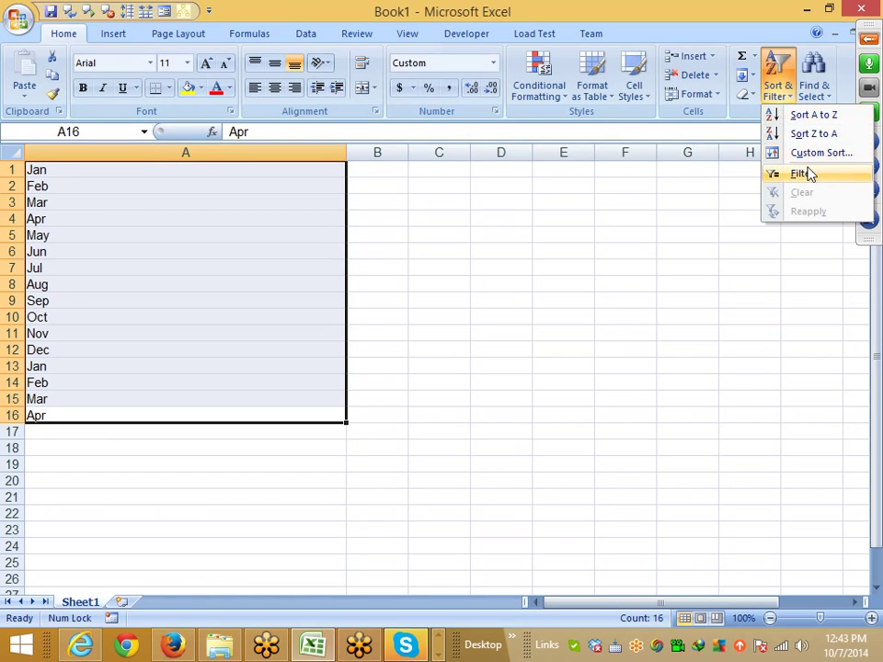
pyautogui.click(751, 77)
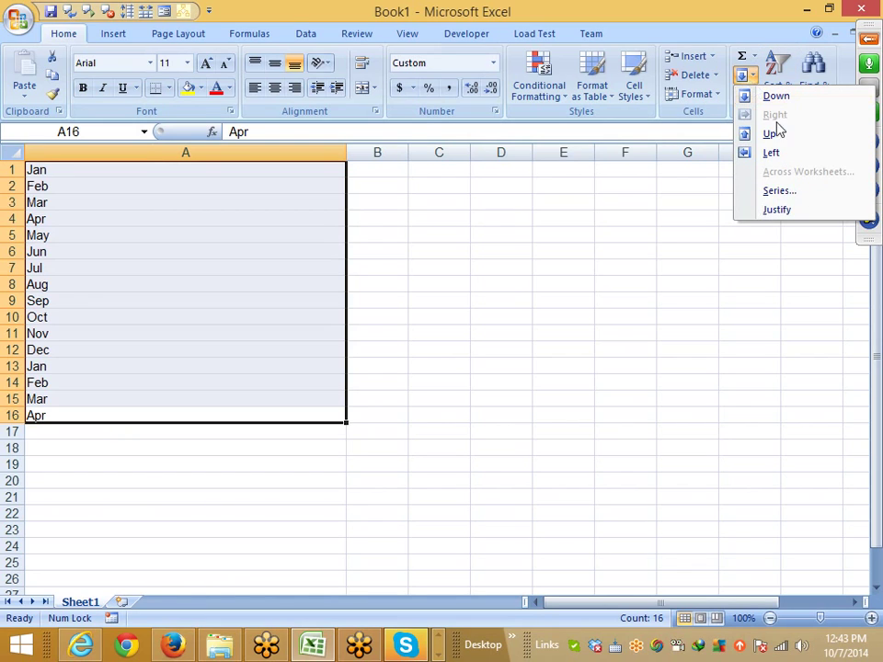
pyautogui.click(796, 198)
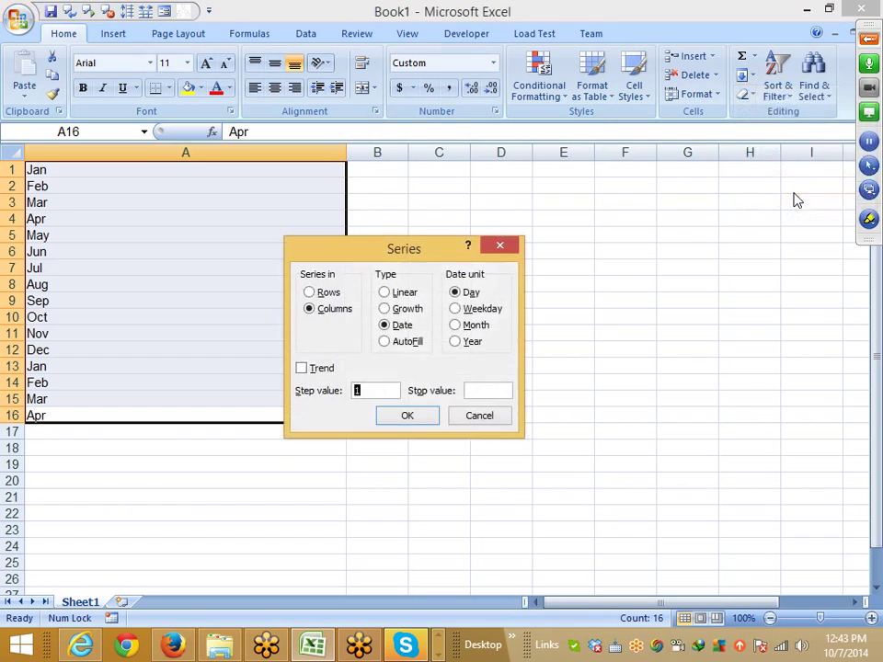
pyautogui.click(482, 418)
pyautogui.click(745, 75)
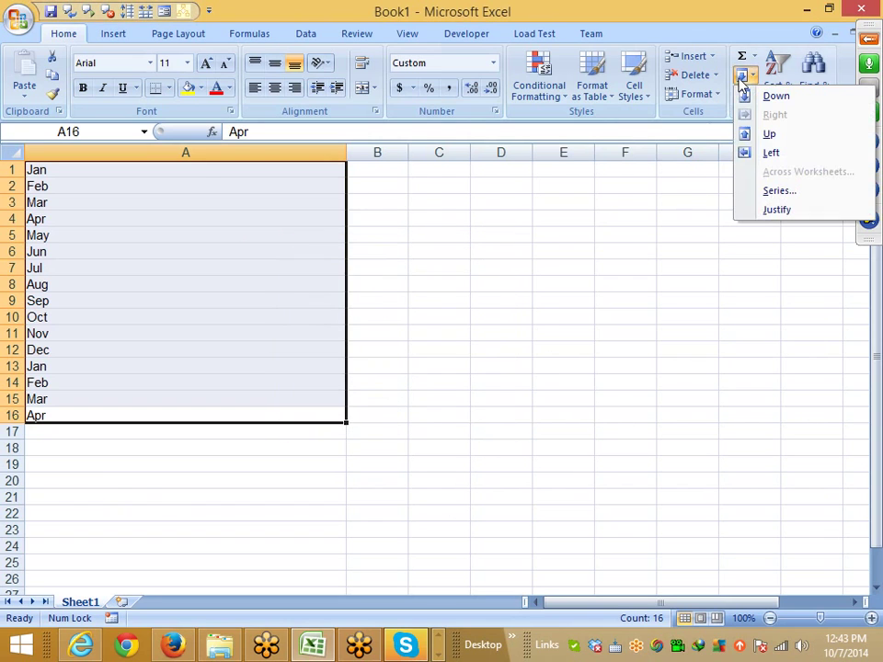
pyautogui.click(777, 210)
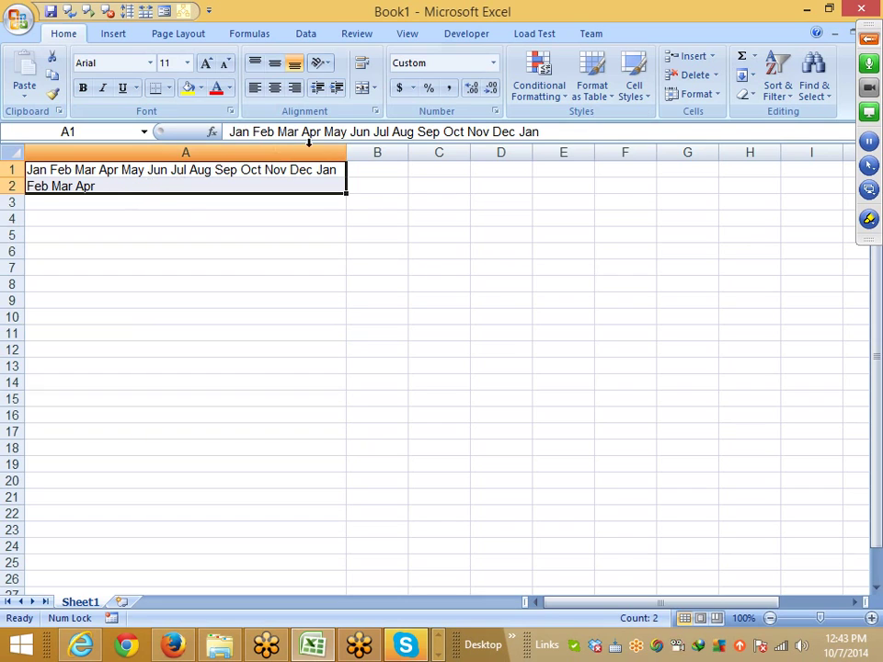
# Widen column A further and justify A1:A2 to merge all the month names into cell A1
pyautogui.moveTo(346, 151); pyautogui.dragTo(458, 156)
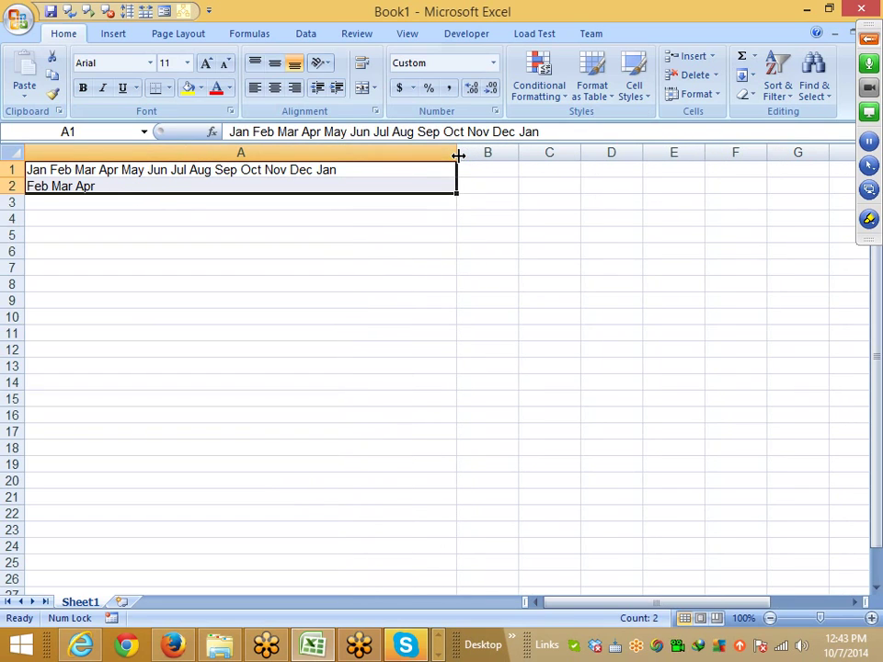
pyautogui.click(750, 78)
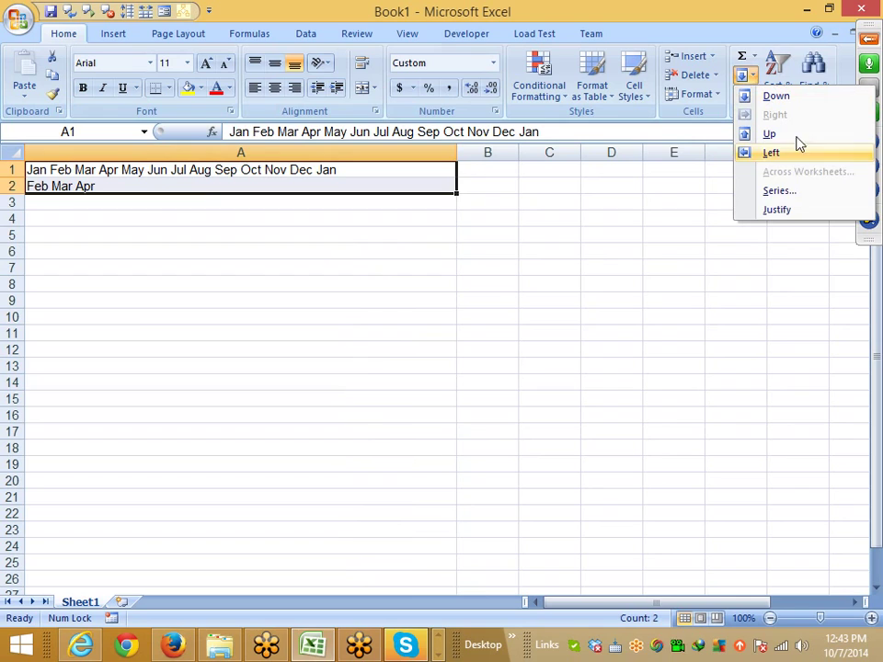
pyautogui.click(808, 211)
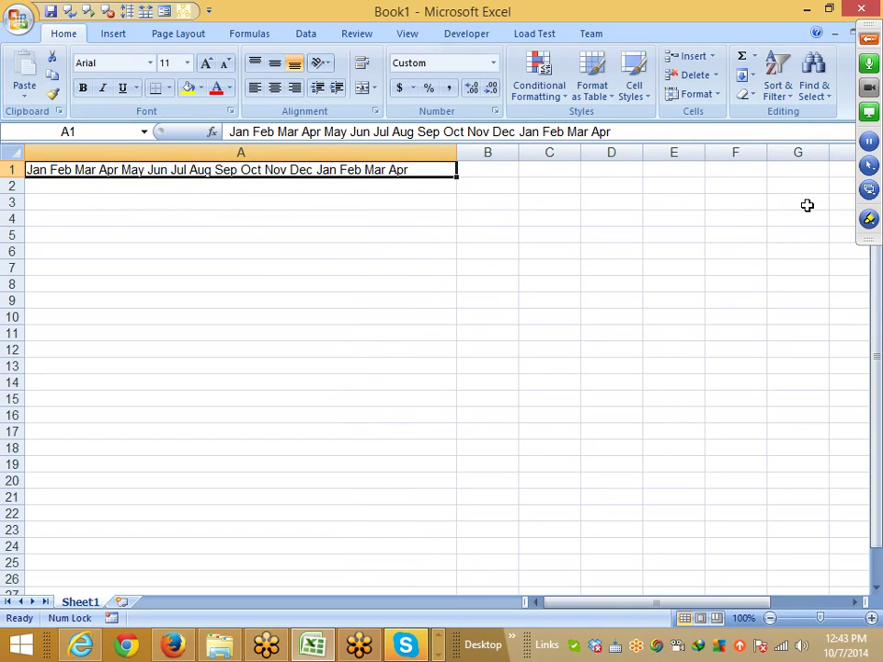
# Replace all spaces with commas in the range A1:A2, and close Find and Replace
pyautogui.hotkey('shift', 'Down')
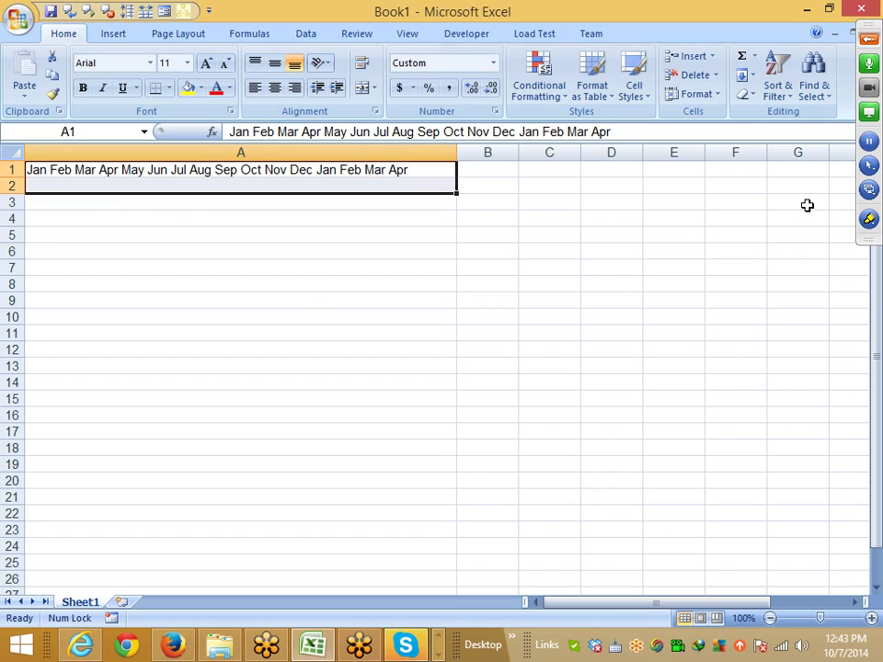
pyautogui.hotkey('ctrl', 'h')
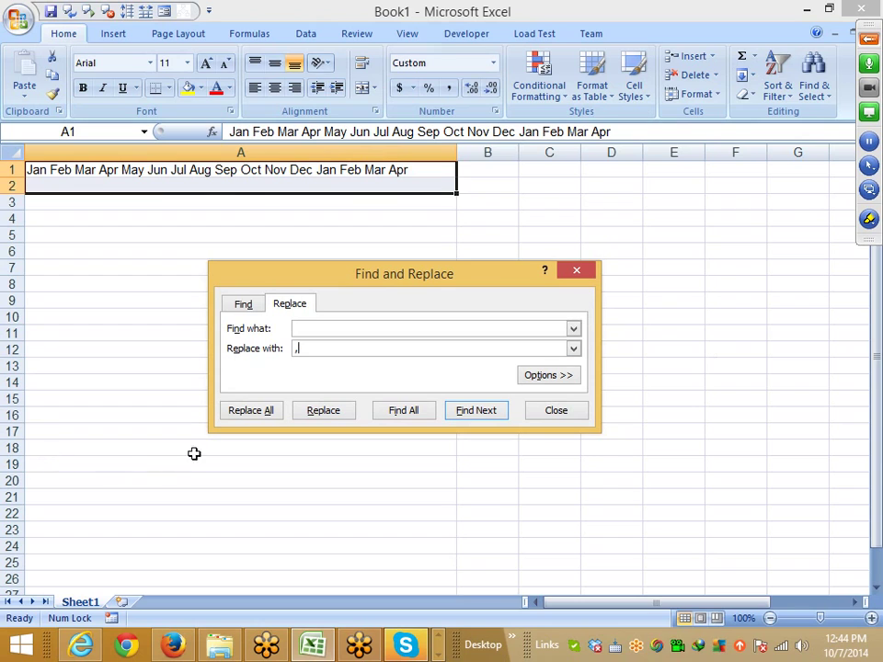
pyautogui.click(248, 413)
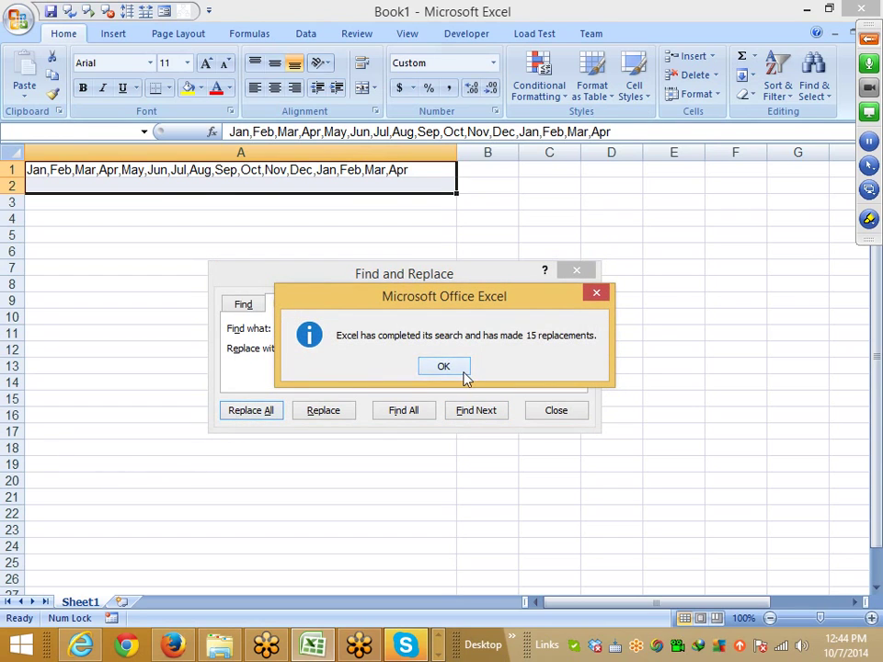
pyautogui.click(460, 366)
pyautogui.click(556, 410)
pyautogui.click(211, 251)
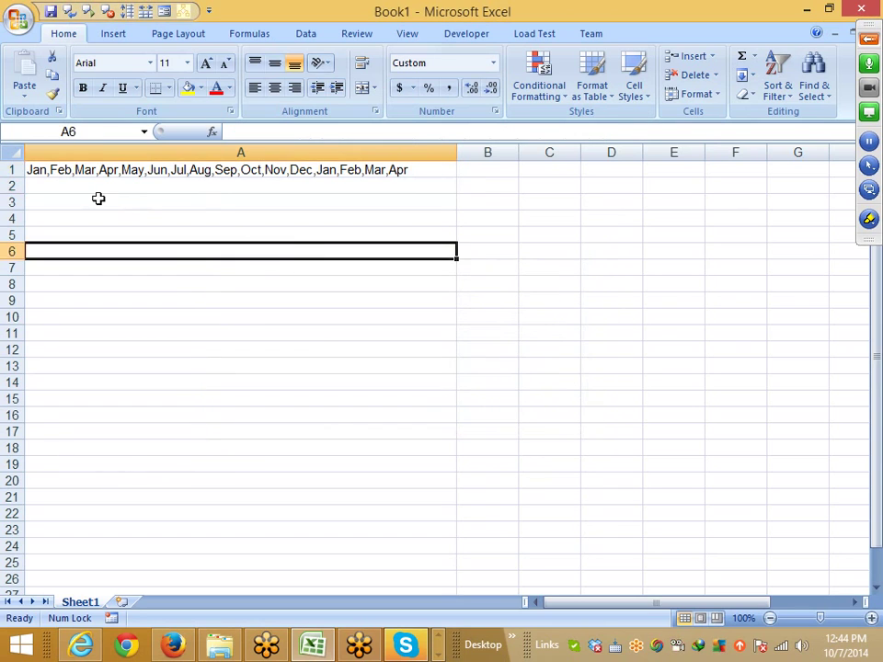
pyautogui.click(92, 169)
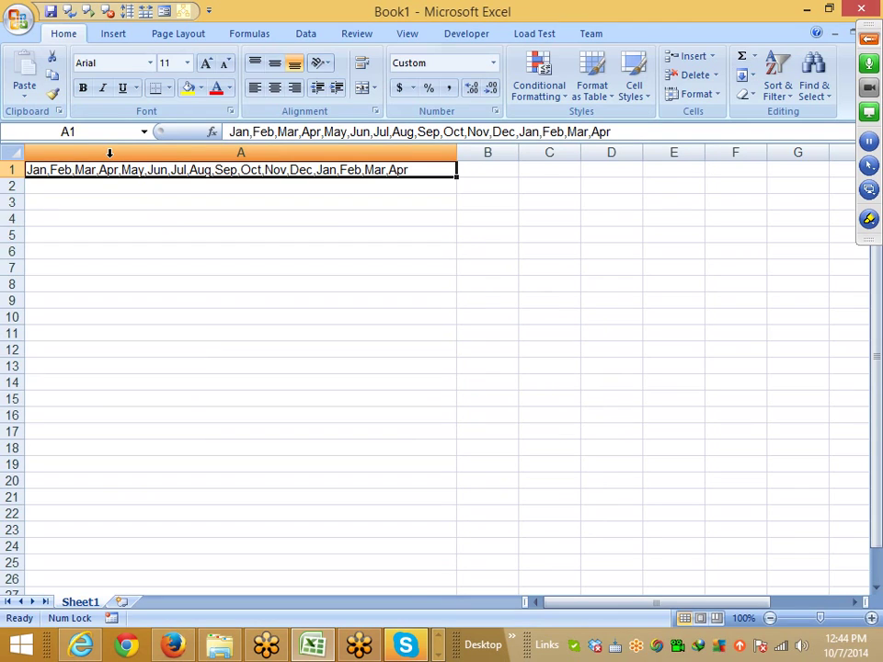
pyautogui.click(428, 253)
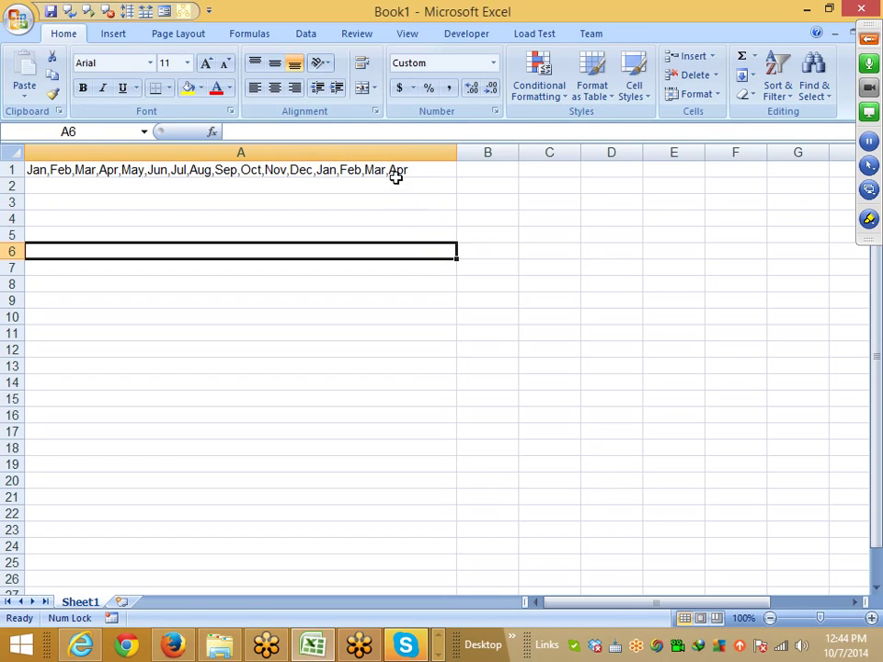
# Replace all commas in the range A1:A2 with spaces, and close Find and Replace
pyautogui.moveTo(395, 175); pyautogui.dragTo(394, 187)
pyautogui.hotkey('ctrl', 'h')
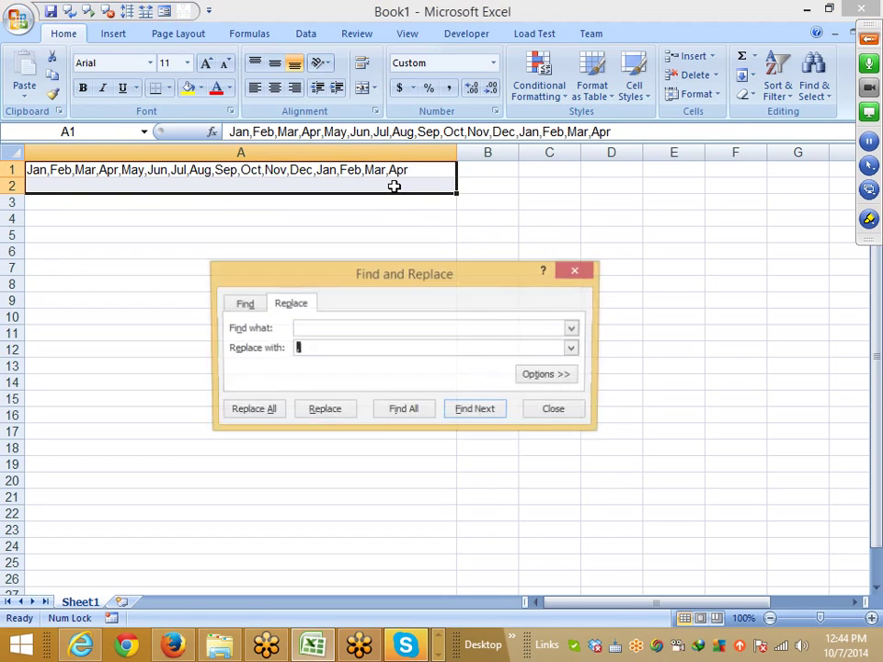
pyautogui.click(321, 328)
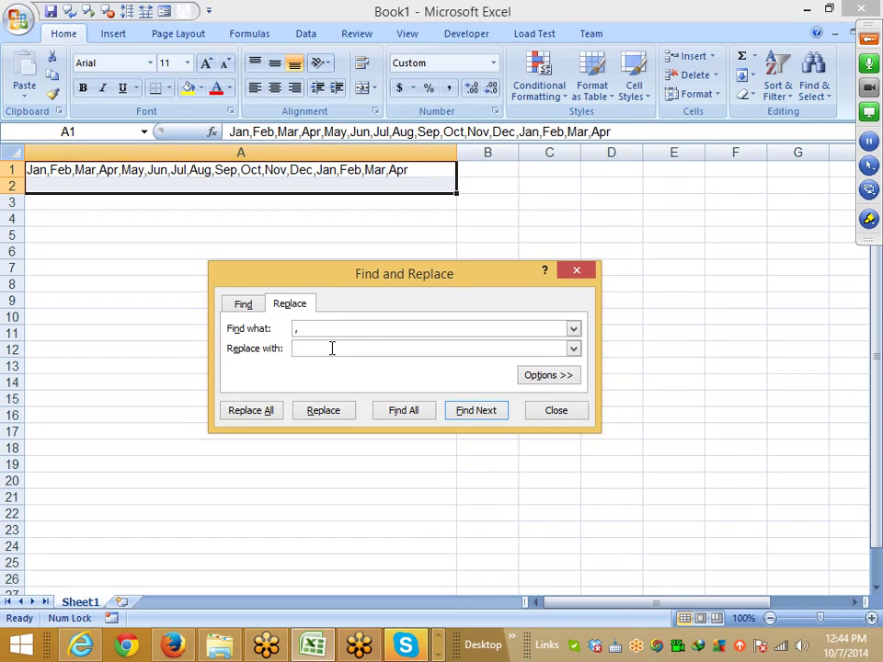
pyautogui.click(256, 410)
pyautogui.click(421, 369)
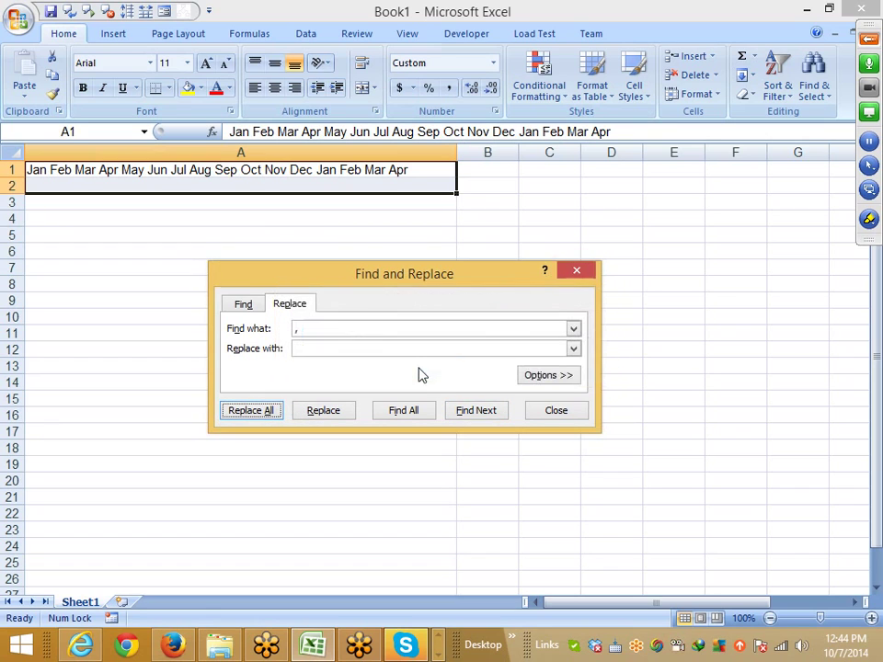
pyautogui.click(552, 413)
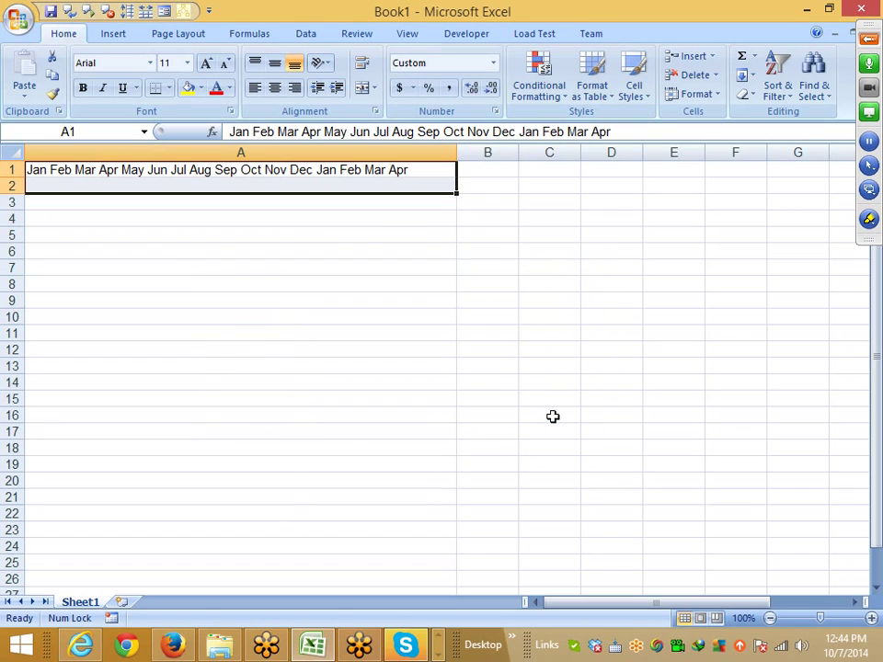
# Narrow column A to the width of a single month name and select the range A1:A9
pyautogui.click(411, 364)
pyautogui.moveTo(457, 155); pyautogui.dragTo(45, 301)
pyautogui.click(105, 220)
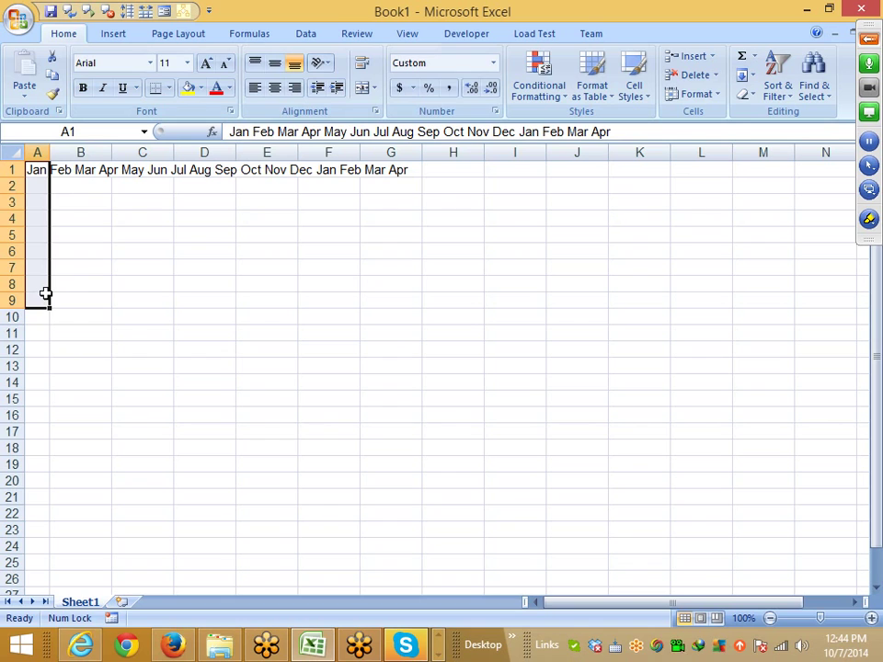
pyautogui.click(560, 84)
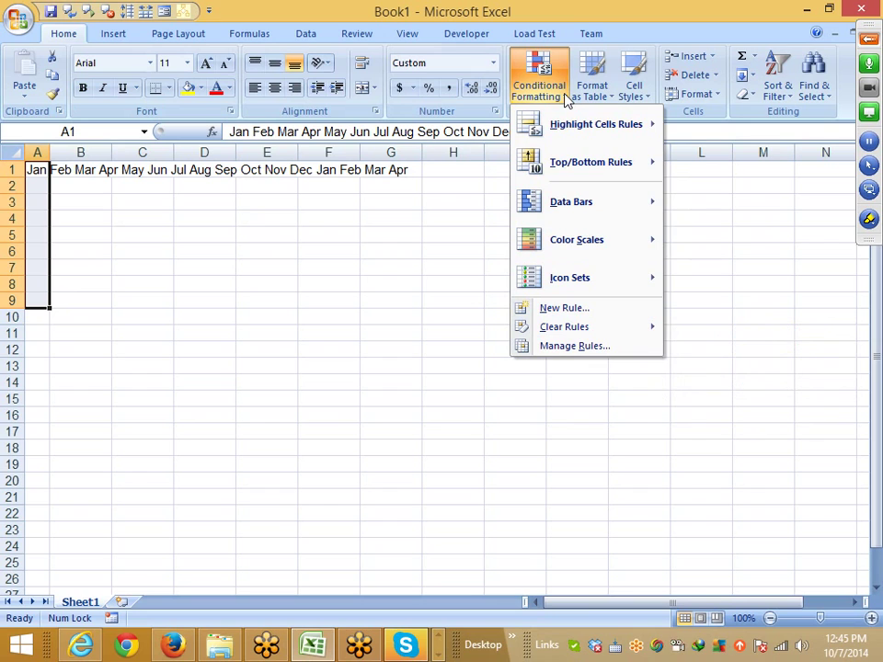
pyautogui.click(653, 26)
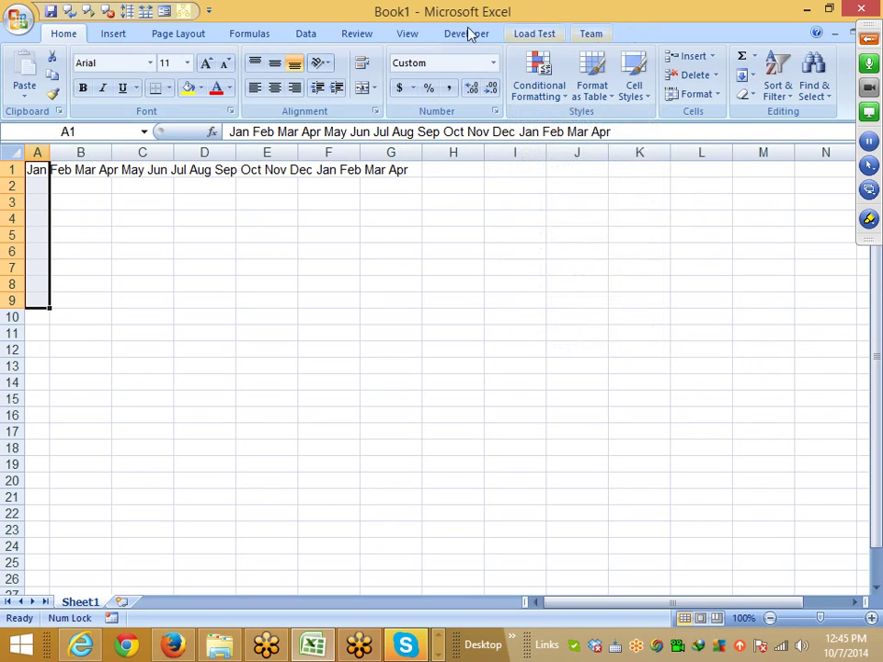
pyautogui.click(318, 33)
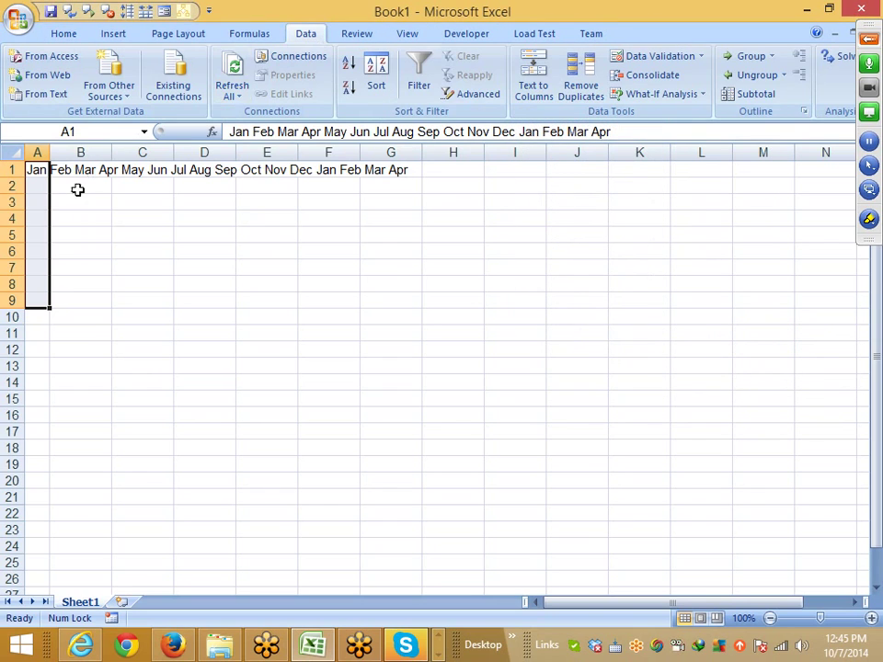
pyautogui.click(64, 34)
pyautogui.click(750, 73)
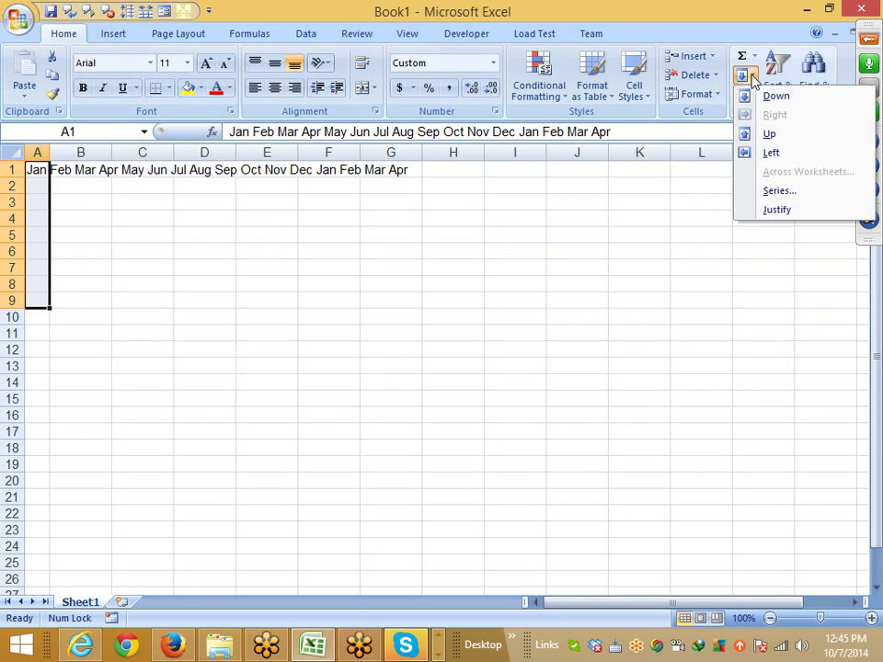
pyautogui.click(783, 195)
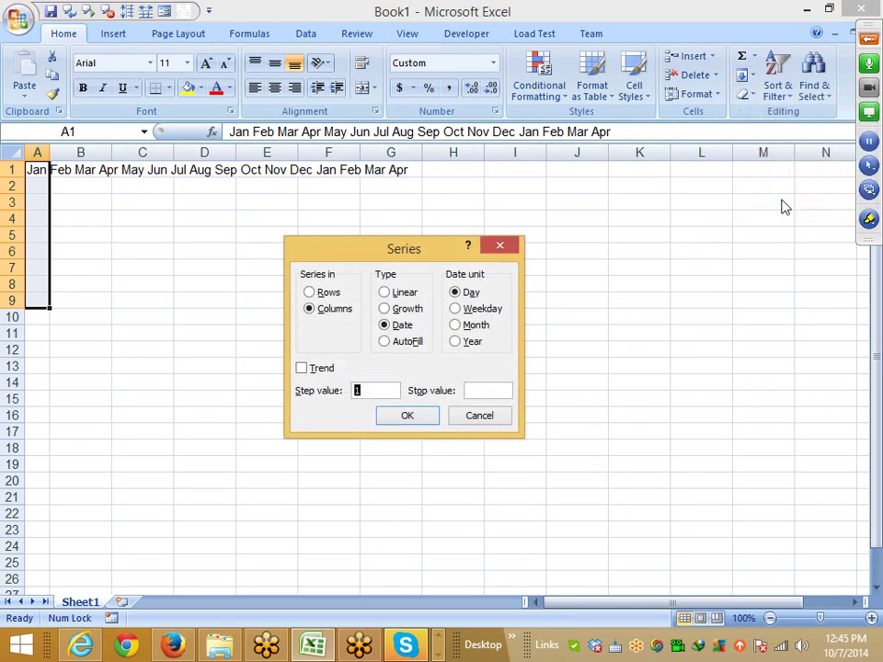
pyautogui.click(497, 408)
# Justify the range A1:A9 to split the text into one month name per cell, letting it extend below the range
pyautogui.click(745, 76)
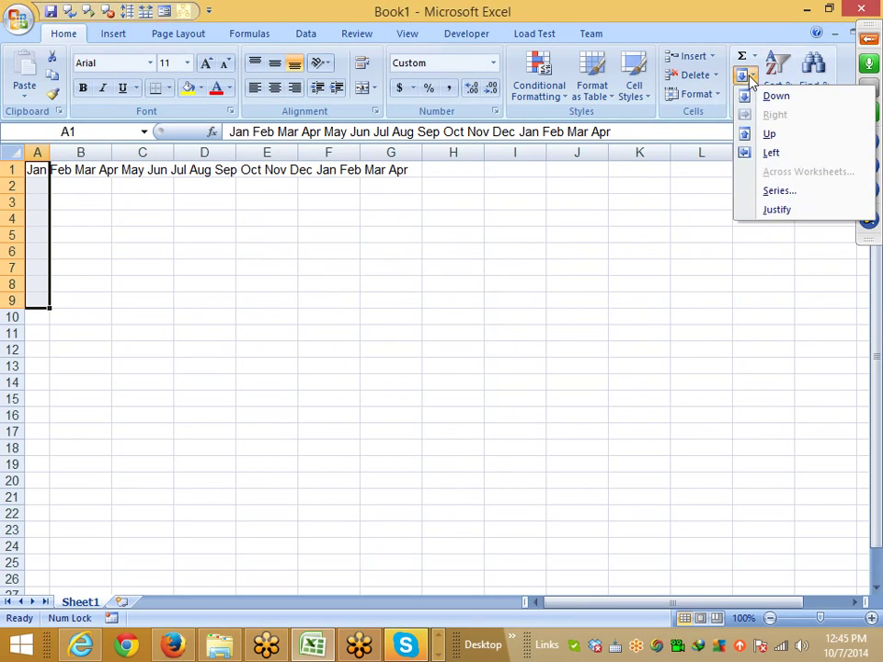
pyautogui.click(789, 208)
pyautogui.click(410, 365)
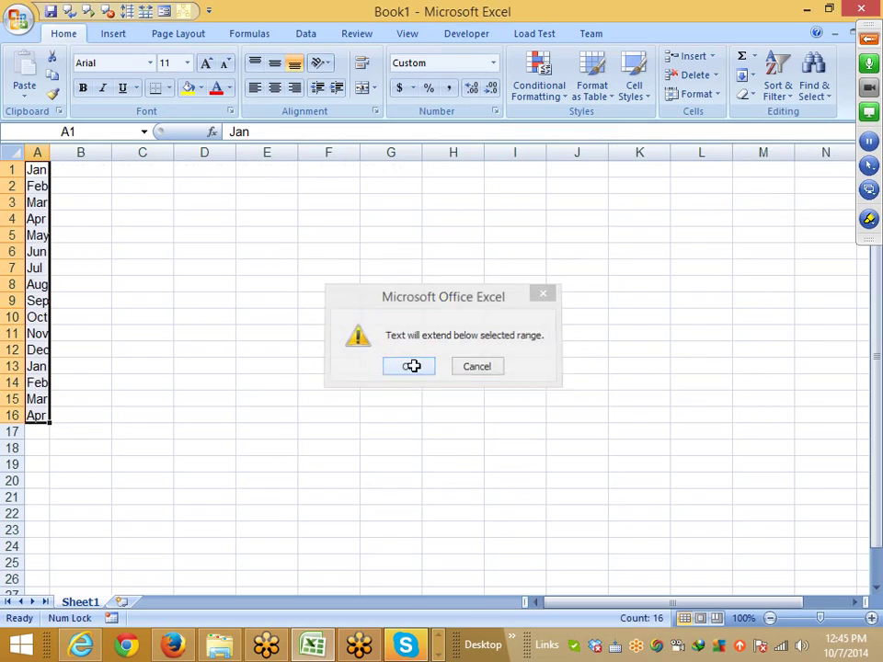
pyautogui.click(412, 353)
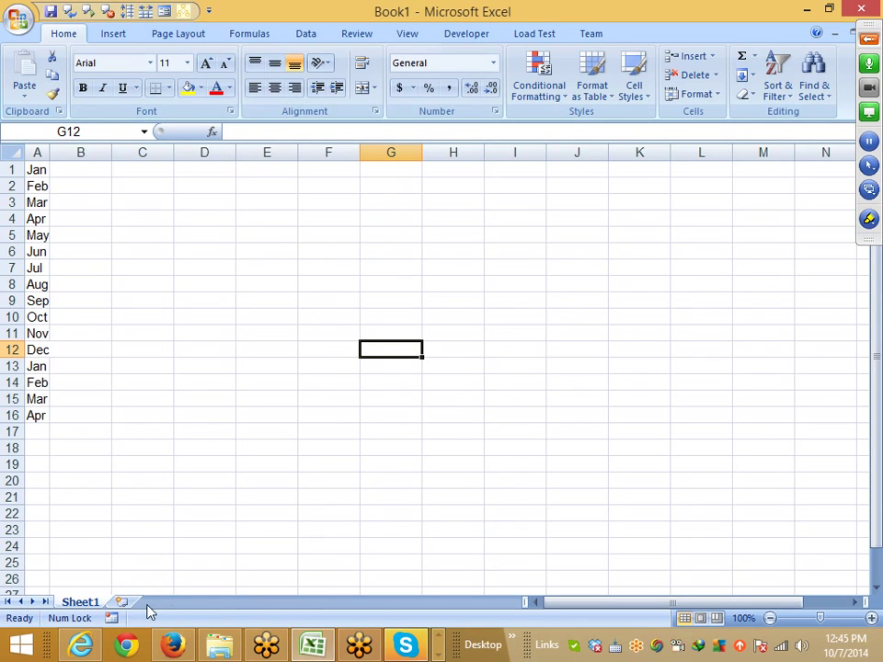
# Insert five new worksheets, Sheet2 through Sheet6, into the workbook
pyautogui.click(123, 603)
pyautogui.click(172, 604)
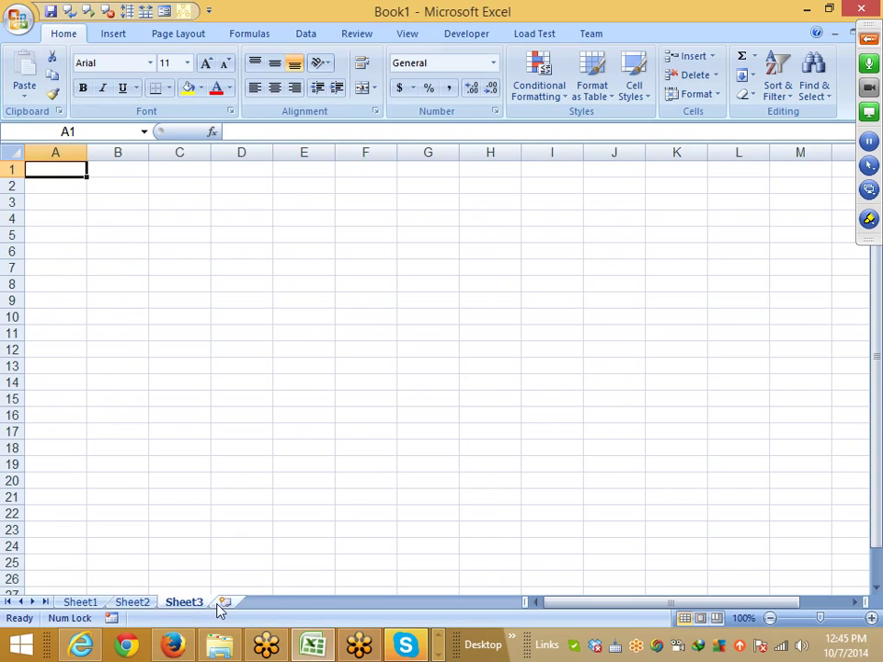
pyautogui.click(223, 604)
pyautogui.click(276, 604)
pyautogui.click(329, 602)
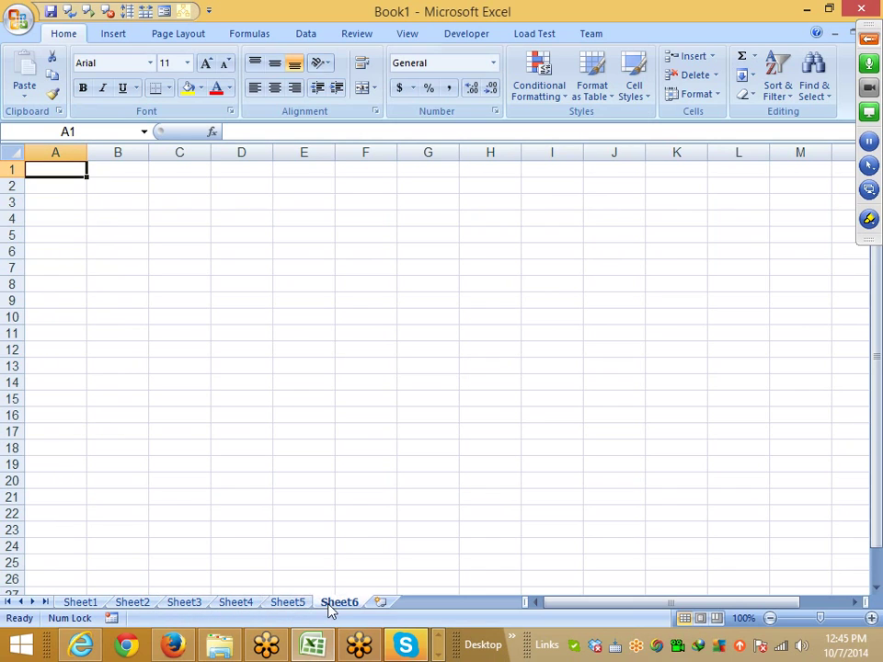
# Clear the month names from A1:A16 on Sheet1 and widen column A slightly
pyautogui.click(81, 603)
pyautogui.moveTo(37, 416); pyautogui.dragTo(37, 169)
pyautogui.press('Delete')
pyautogui.press('Up')
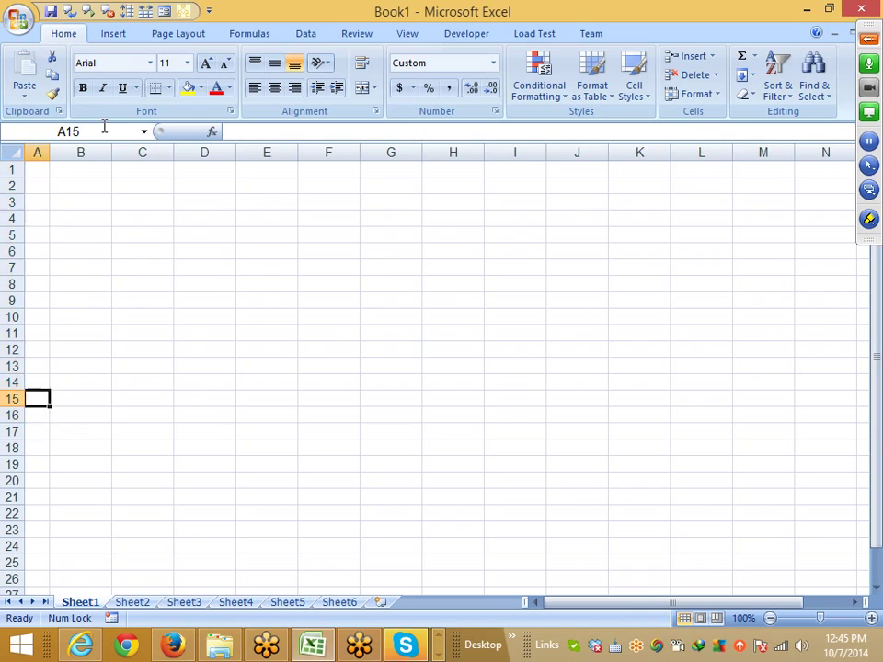
pyautogui.press('Up')
pyautogui.press('Up')
pyautogui.press('Up')
pyautogui.press('Up')
pyautogui.press('Up')
pyautogui.press('Up')
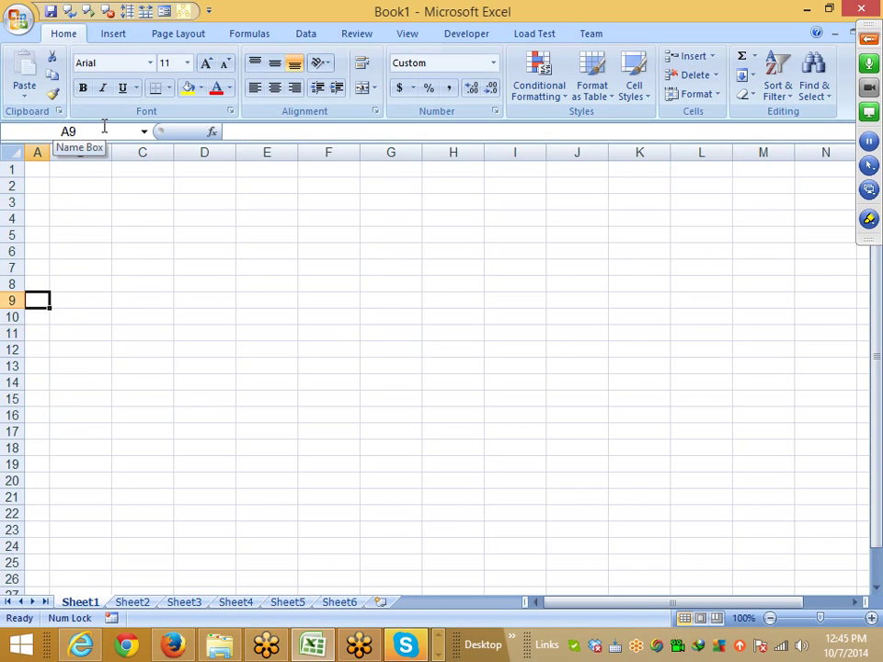
pyautogui.moveTo(51, 152); pyautogui.dragTo(60, 152)
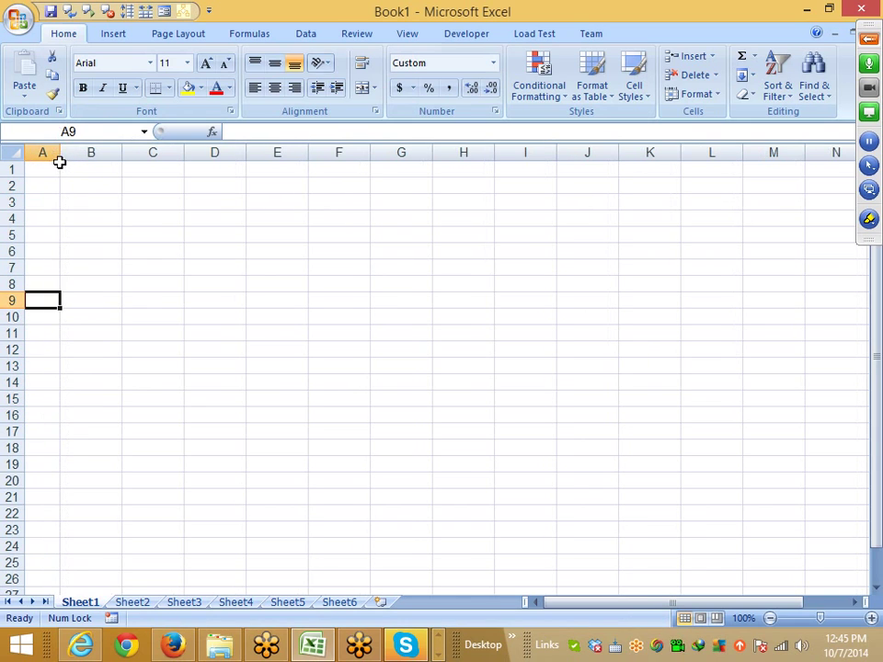
# Enter Date in cell A1 and 10/1 in cell B1, and dismiss the transcoder error message
pyautogui.click(57, 168)
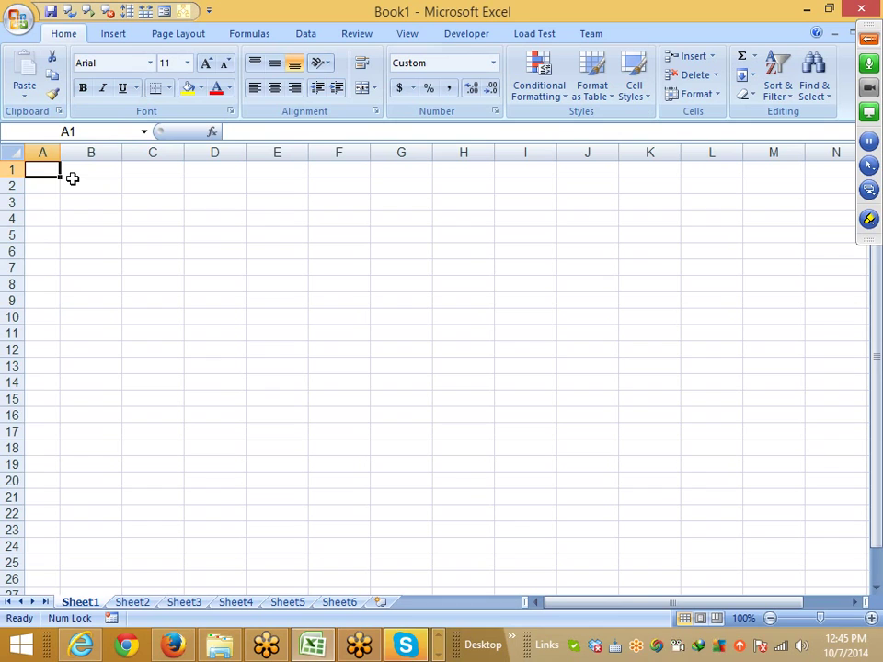
pyautogui.write('Date')
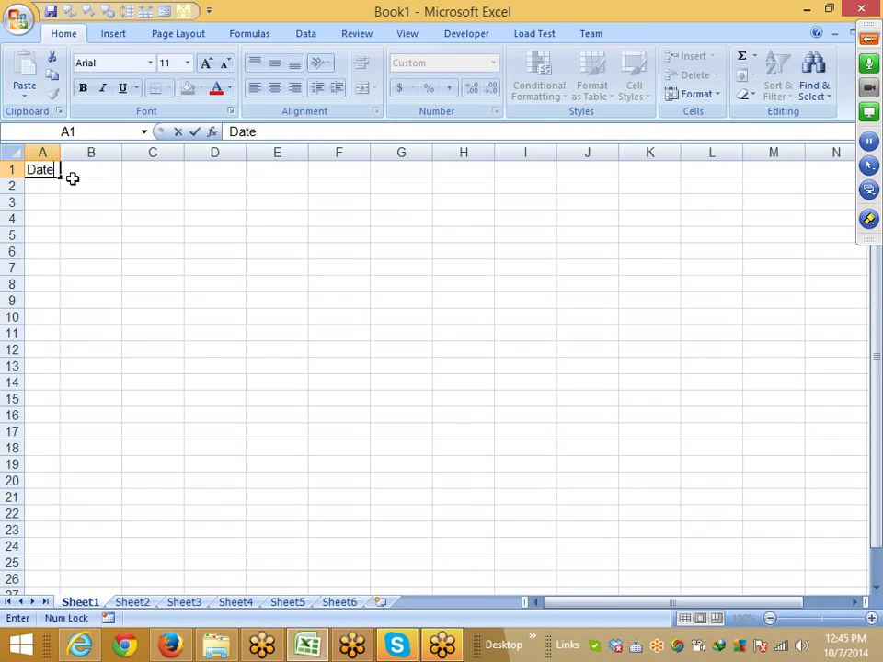
pyautogui.press('Return')
pyautogui.click(72, 176)
pyautogui.write('1/')
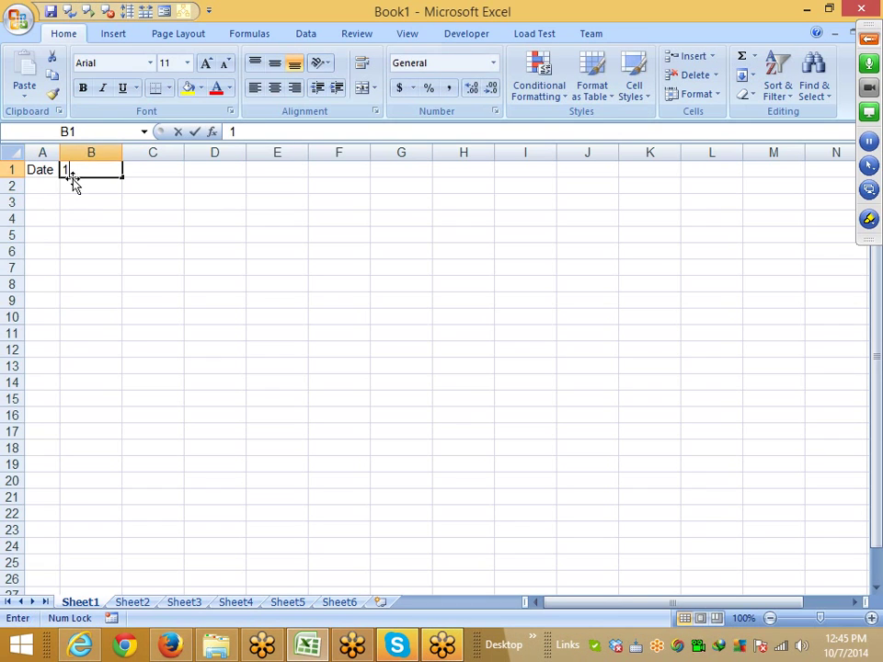
pyautogui.press('BackSpace')
pyautogui.press('BackSpace')
pyautogui.press('BackSpace')
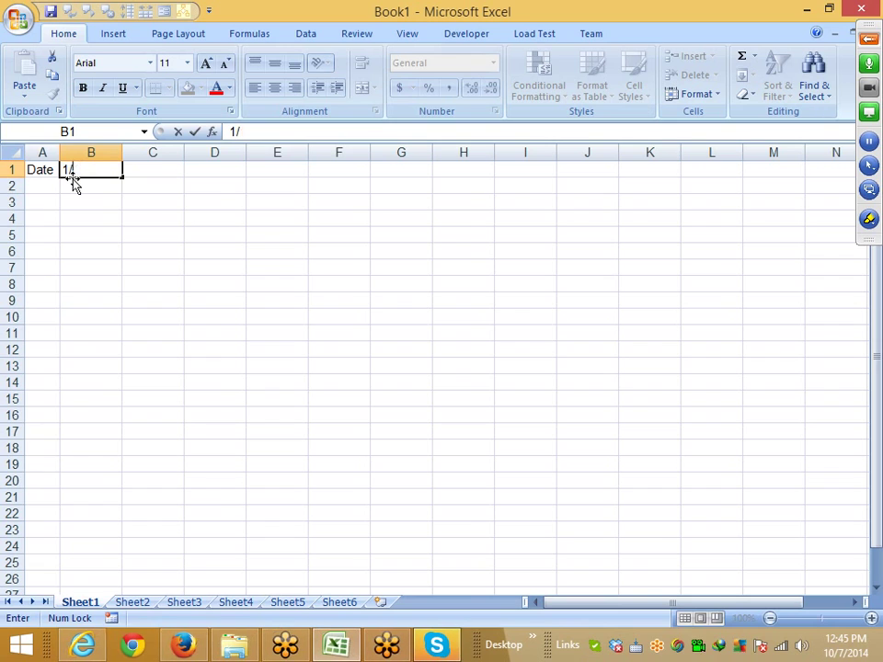
pyautogui.write('10/1')
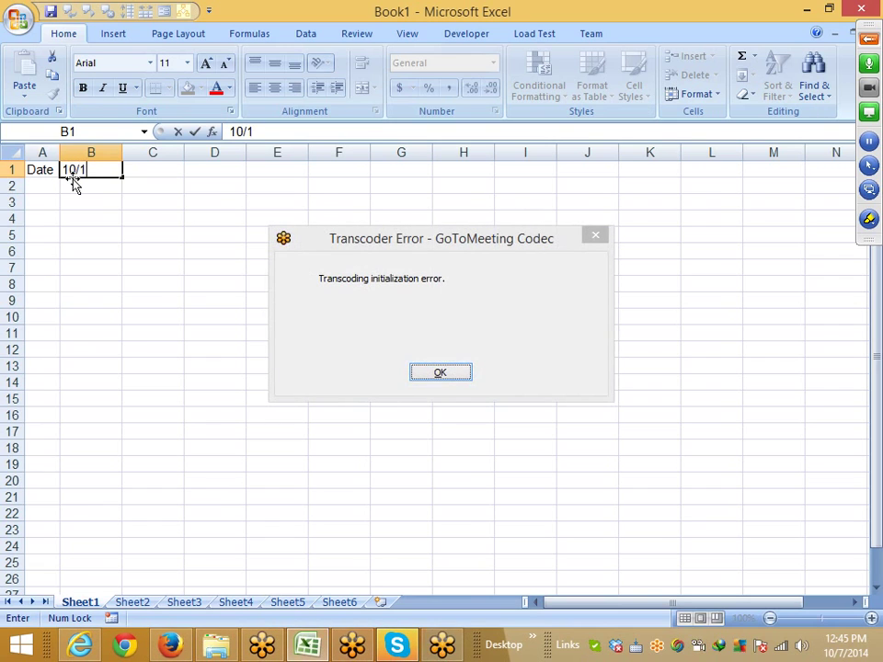
pyautogui.press('Return')
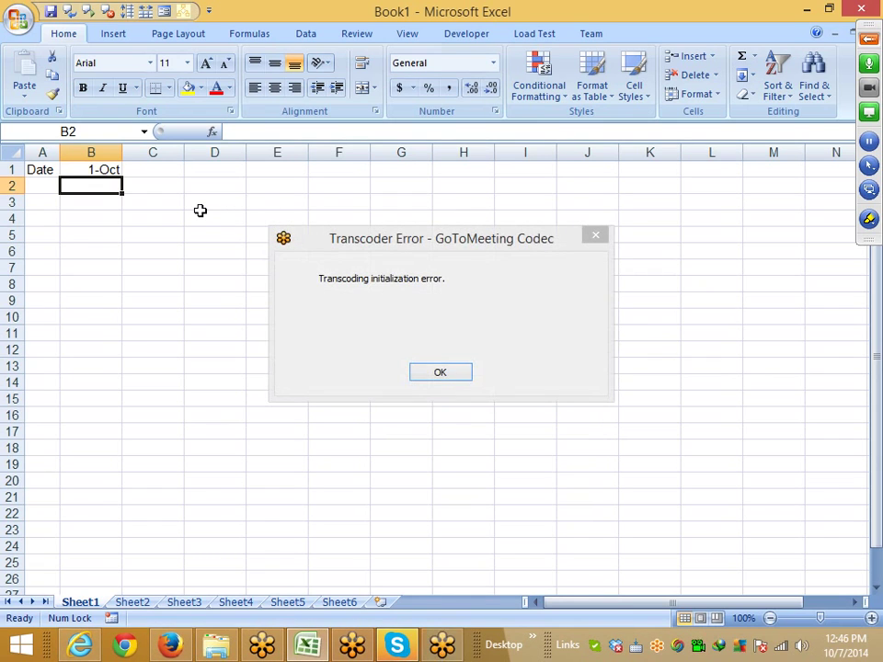
pyautogui.click(447, 373)
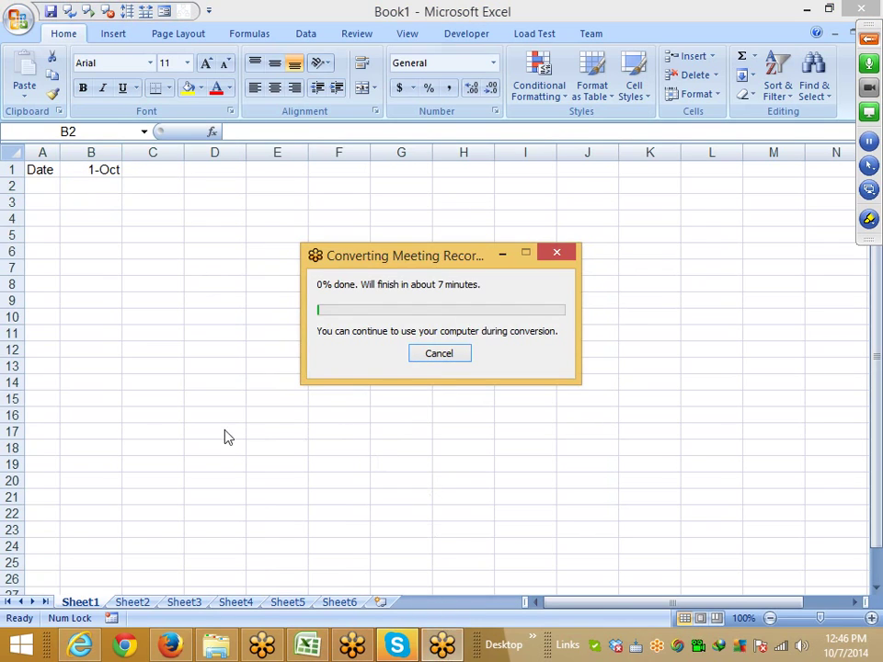
# Select the range A1:B1 on Sheet1 and copy it
pyautogui.click(97, 171)
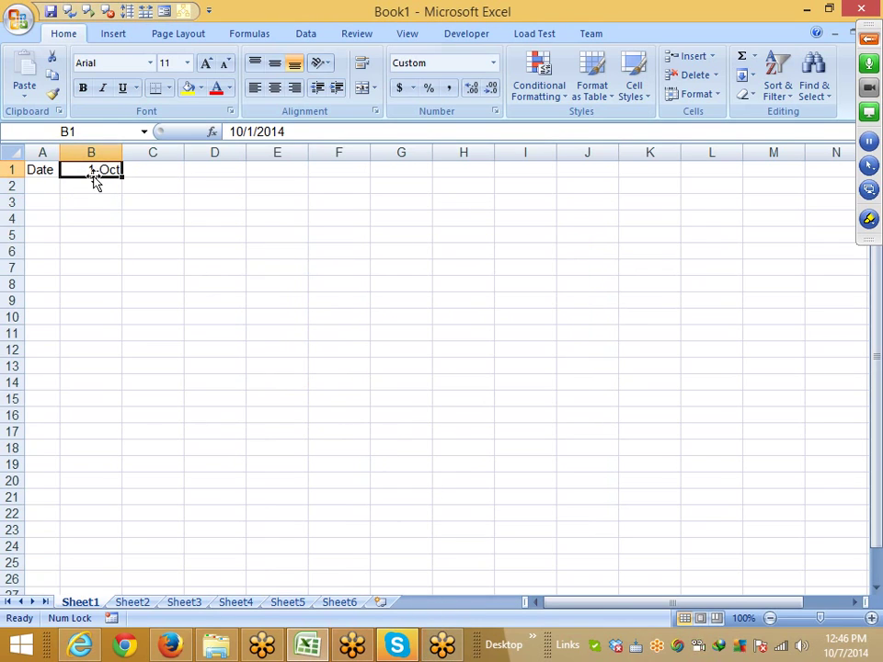
pyautogui.click(44, 167)
pyautogui.click(93, 169)
pyautogui.moveTo(43, 169); pyautogui.dragTo(75, 172)
pyautogui.rightClick(75, 172)
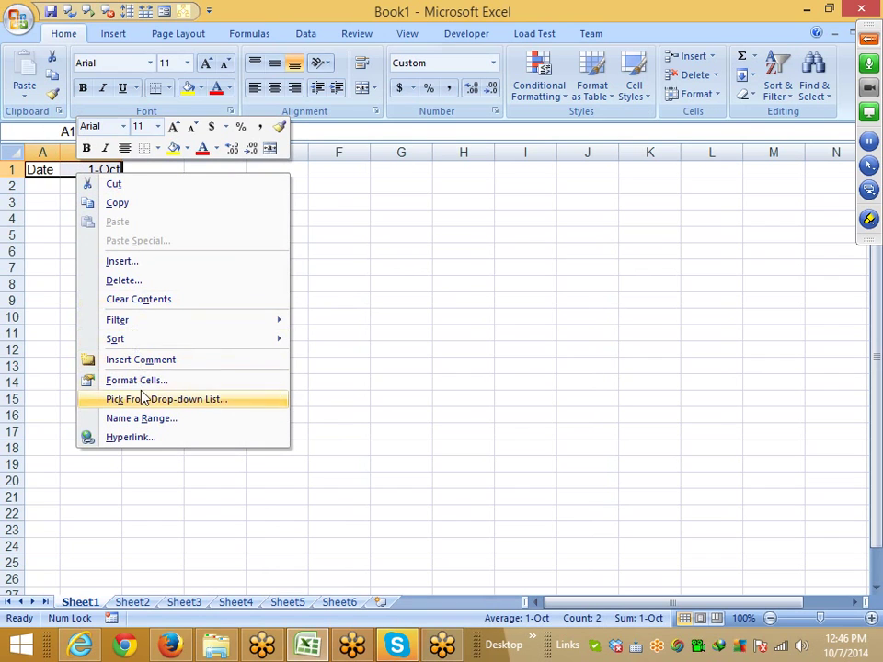
pyautogui.click(120, 205)
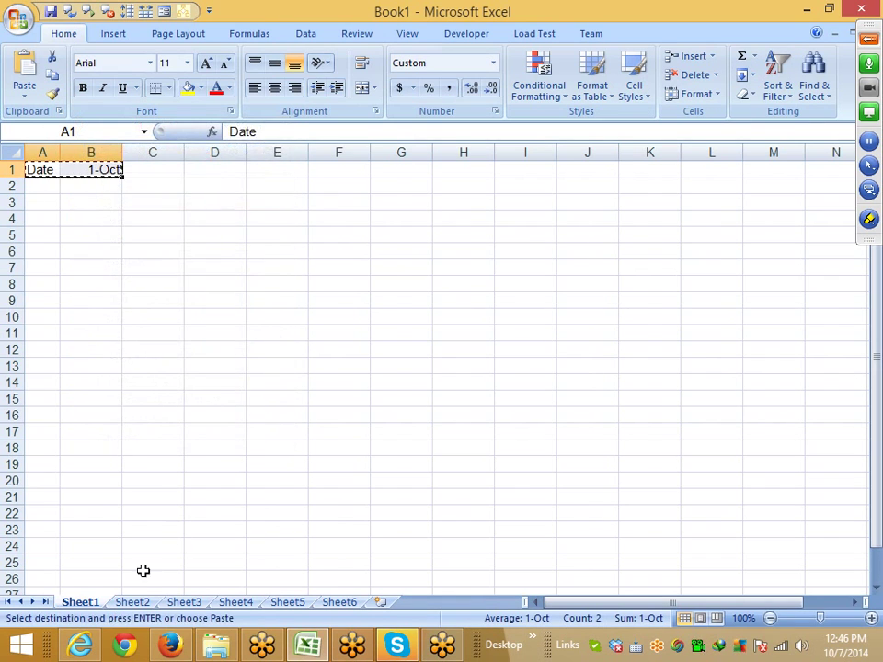
pyautogui.click(129, 603)
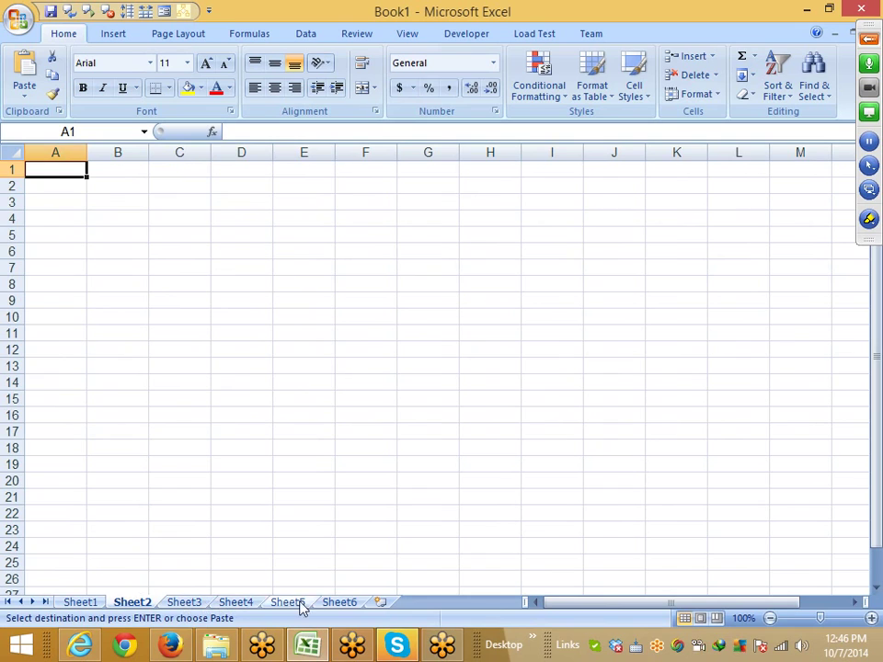
pyautogui.click(747, 75)
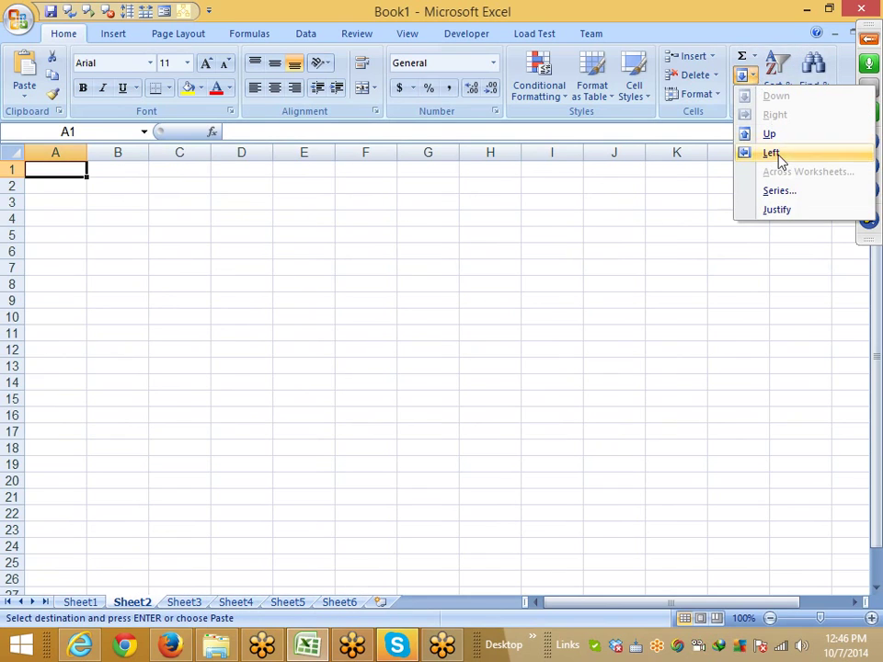
pyautogui.press('Escape')
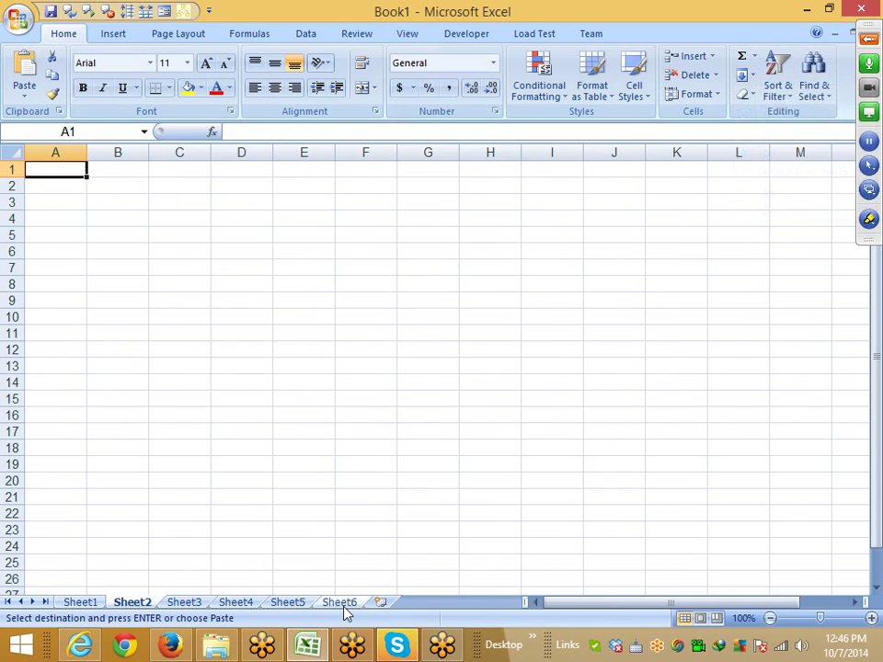
pyautogui.click(196, 558)
pyautogui.click(81, 602)
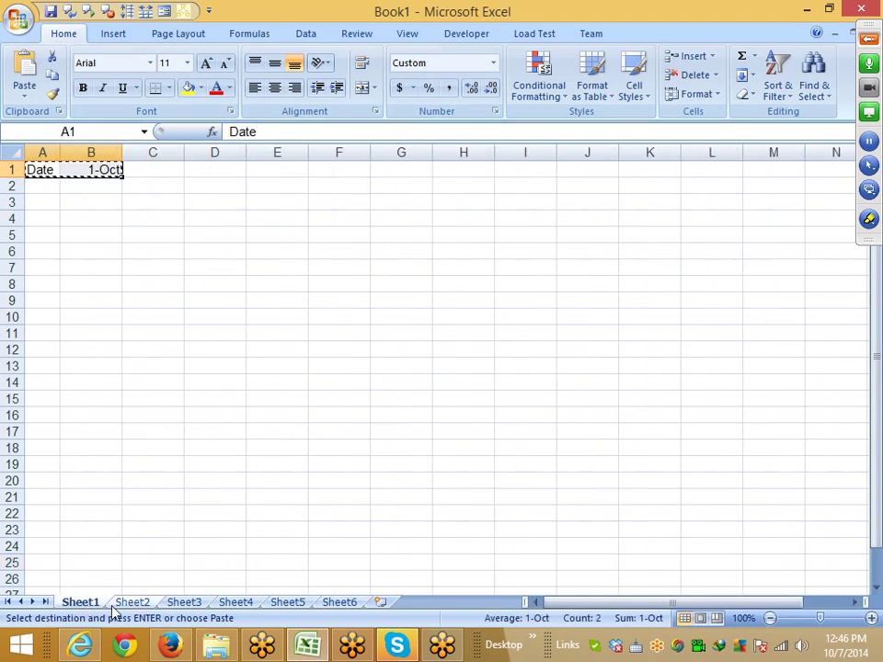
# Group Sheet2 with other sheets, try to fill cell A1 across the worksheets with the All option, and check Sheet1 and Sheet2
pyautogui.click(131, 602)
pyautogui.keyDown('ctrl'); pyautogui.click(184, 604); pyautogui.keyUp('ctrl')
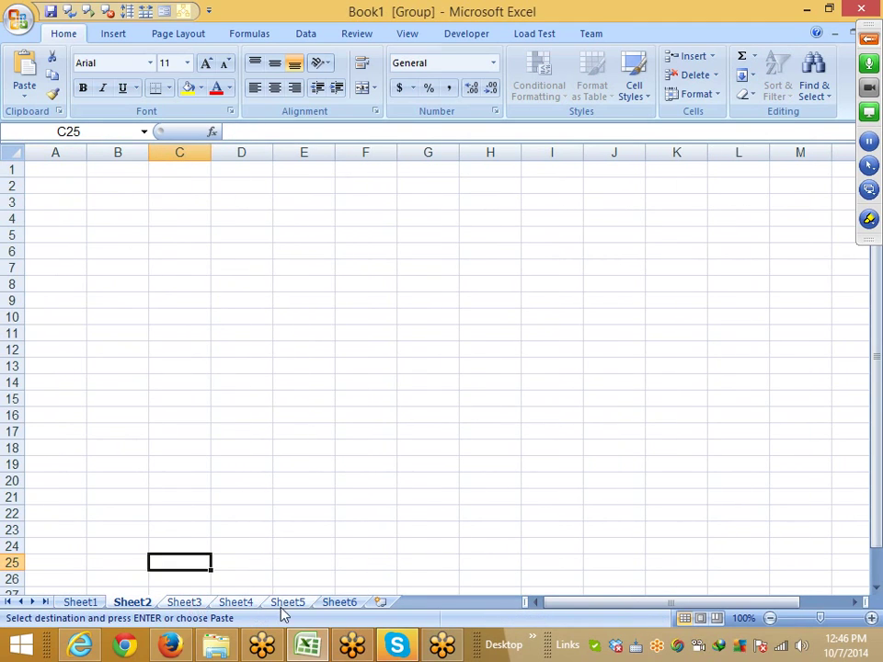
pyautogui.click(53, 168)
pyautogui.click(754, 77)
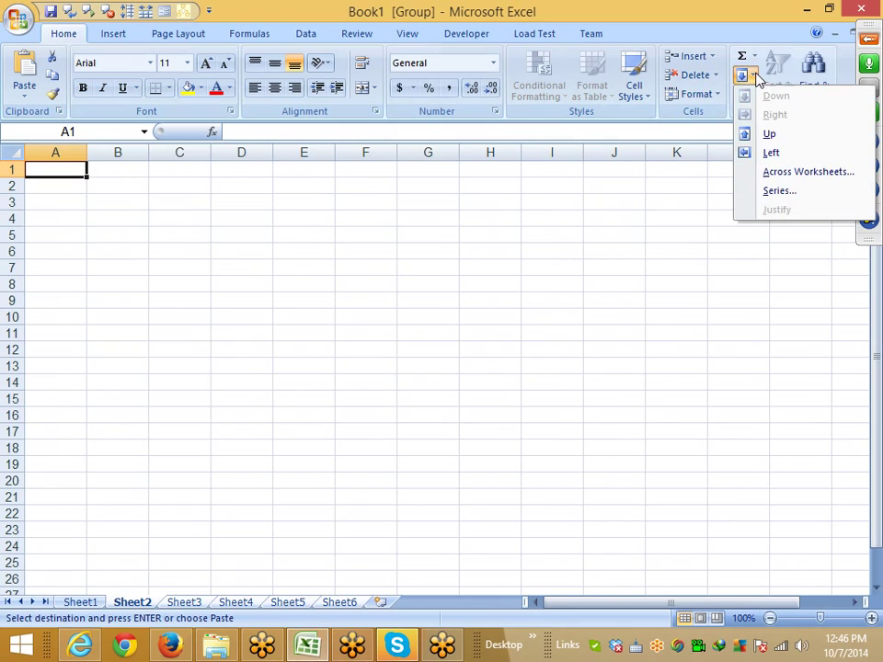
pyautogui.click(793, 171)
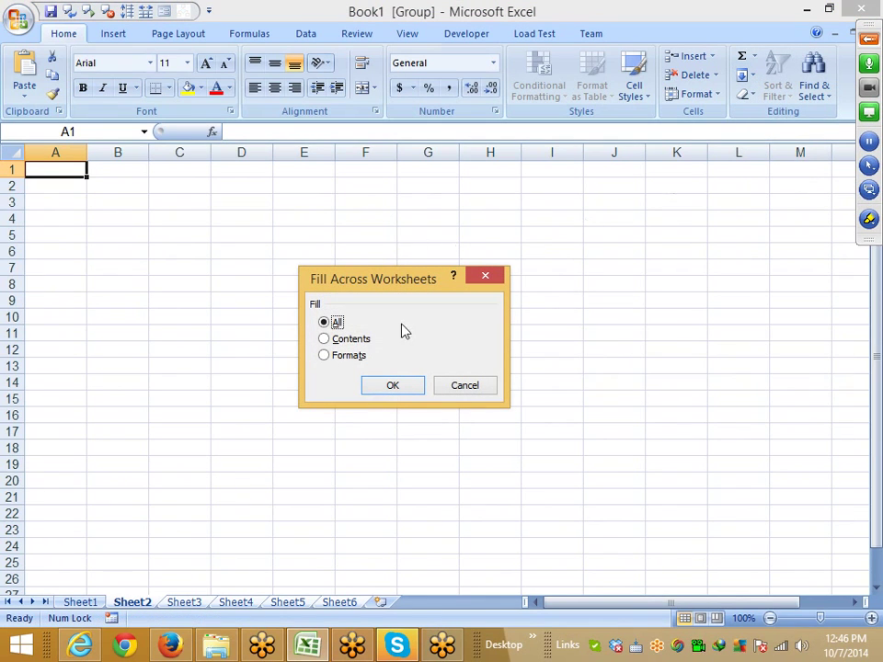
pyautogui.click(390, 386)
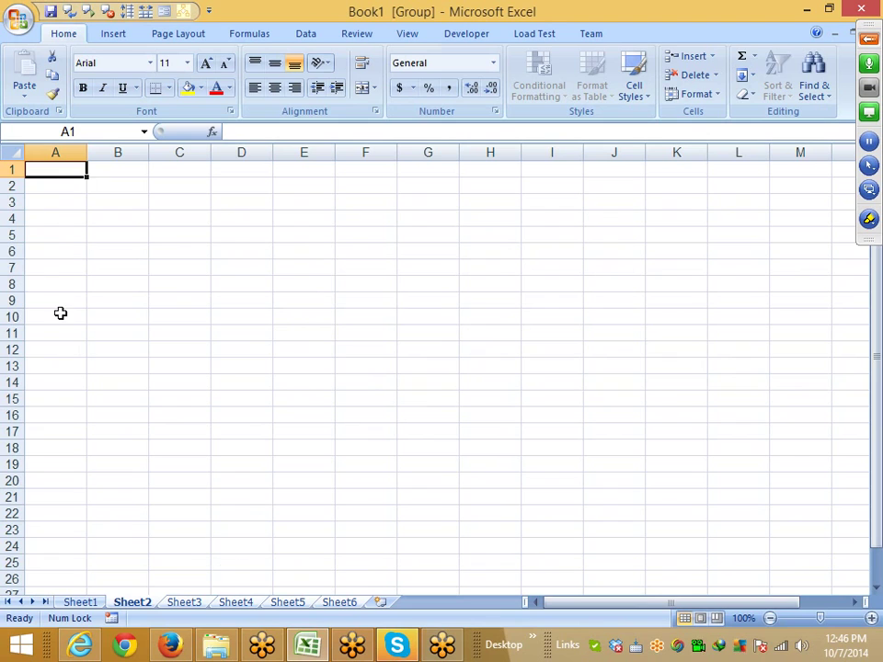
pyautogui.click(92, 604)
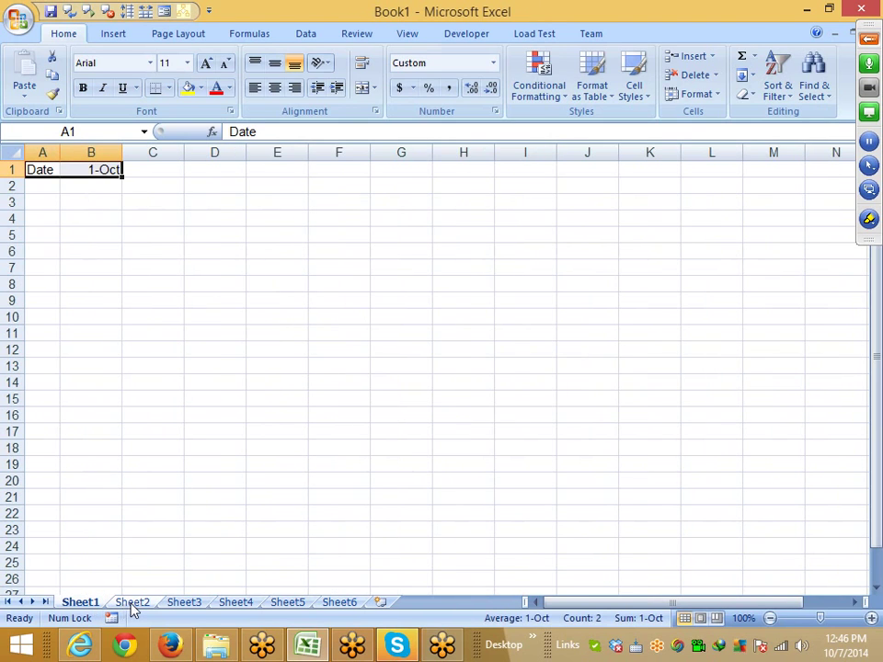
pyautogui.click(133, 605)
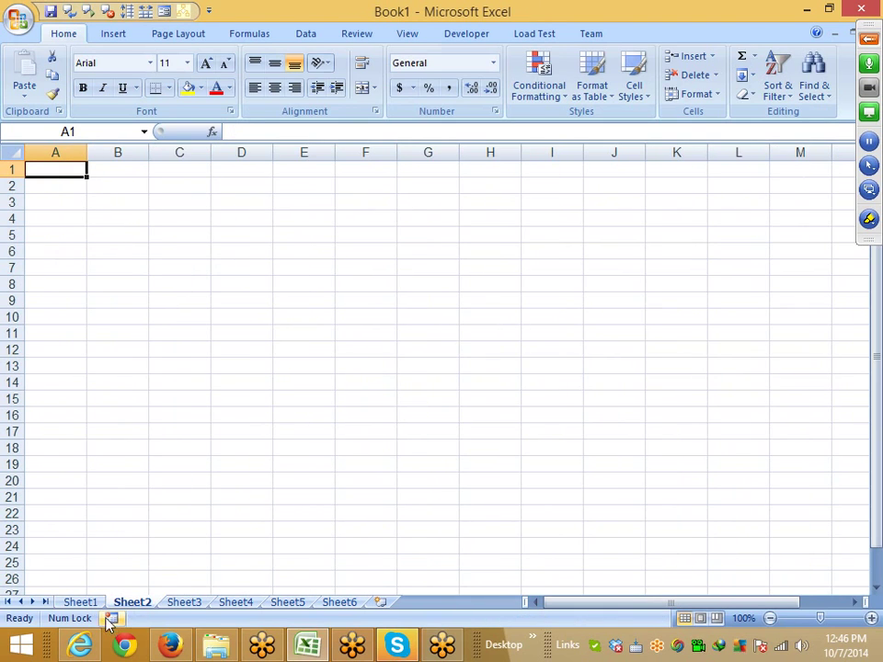
# Copy A1:B1 from Sheet1, paste it into the grouped Sheet2 to Sheet6, and check the sheets before cancelling copy mode on Sheet1
pyautogui.click(89, 604)
pyautogui.hotkey('ctrl', 'c')
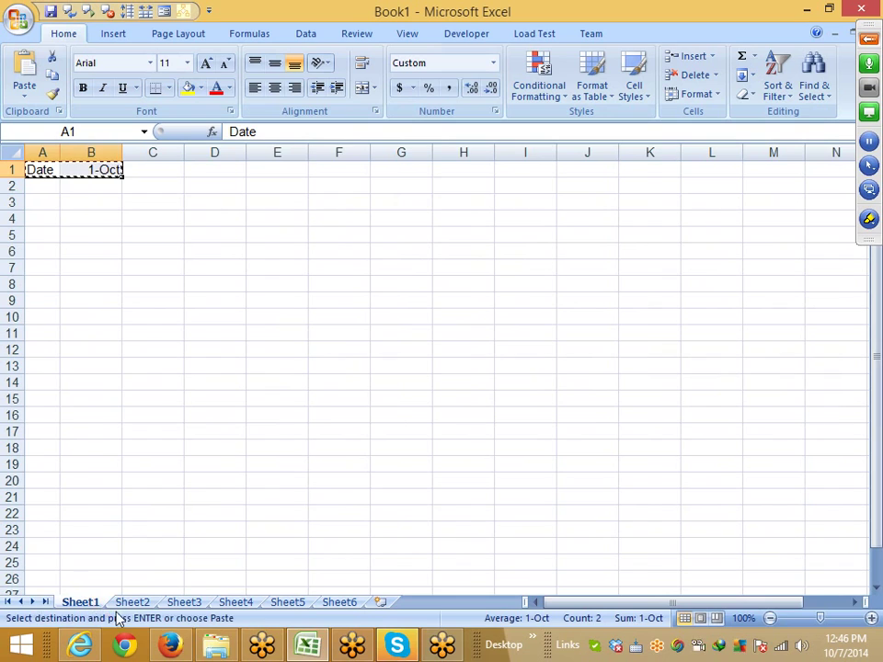
pyautogui.click(129, 604)
pyautogui.keyDown('shift'); pyautogui.click(347, 605); pyautogui.keyUp('shift')
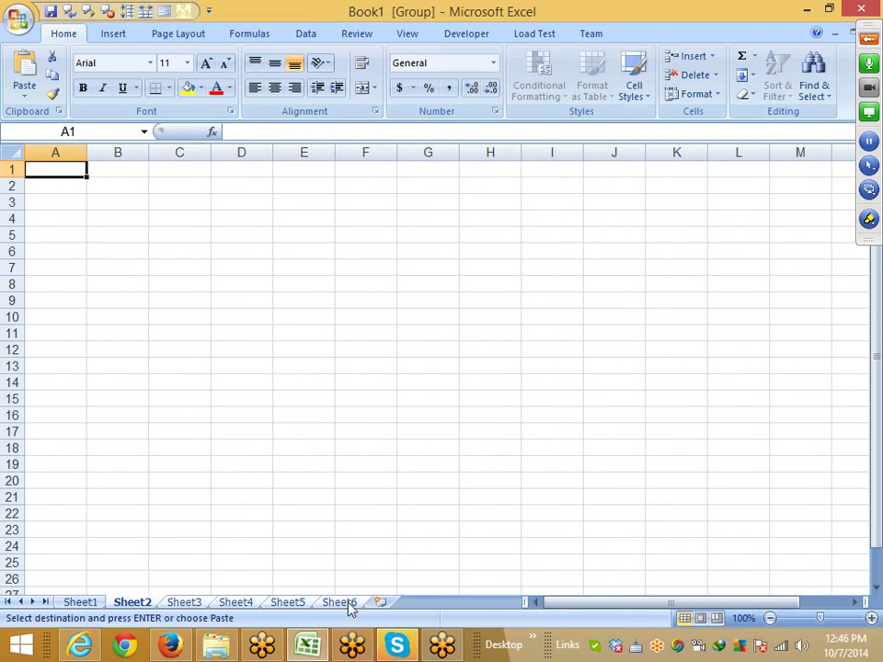
pyautogui.hotkey('ctrl', 'v')
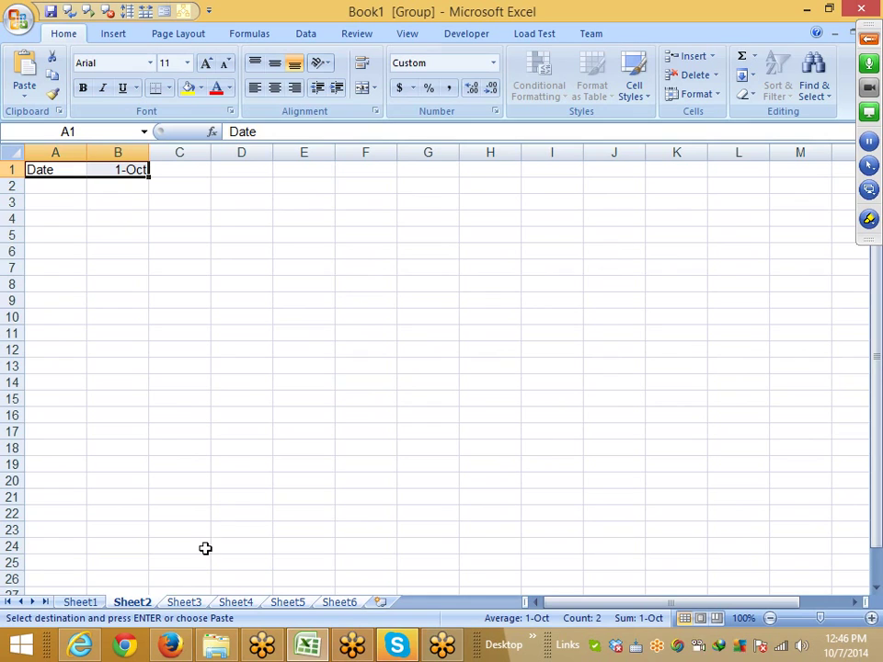
pyautogui.click(189, 604)
pyautogui.click(224, 604)
pyautogui.click(287, 603)
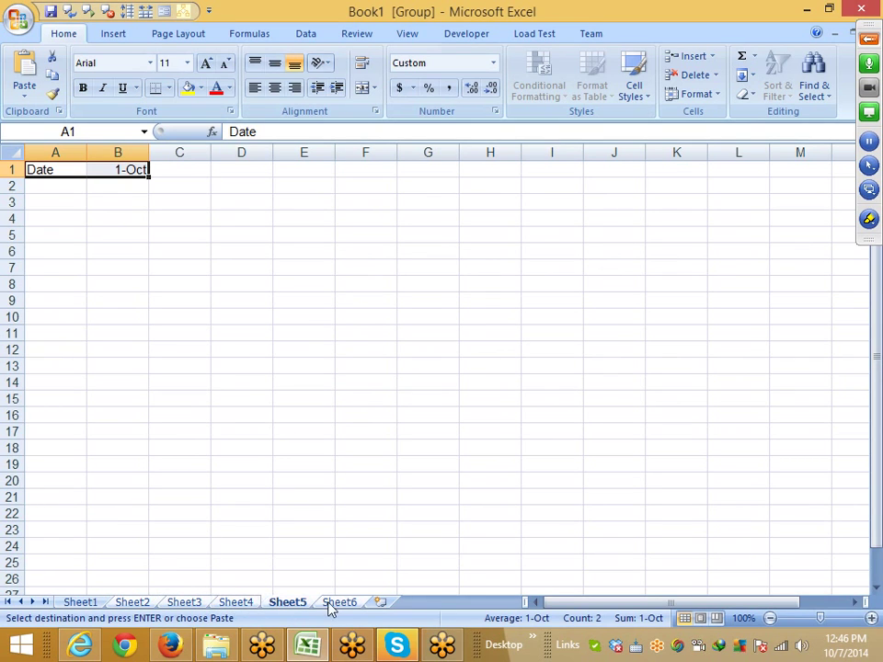
pyautogui.click(332, 605)
pyautogui.click(75, 602)
pyautogui.click(117, 402)
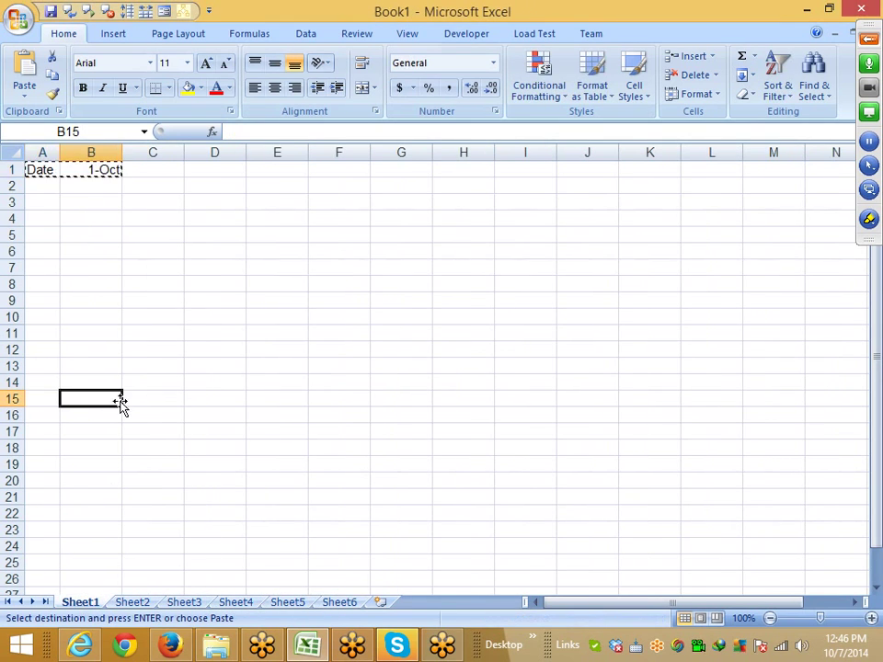
pyautogui.press('Escape')
# Copy A1:B1 on Sheet1 again, group Sheet2 to Sheet6 without pasting, and return to Sheet1
pyautogui.moveTo(41, 169); pyautogui.dragTo(62, 170)
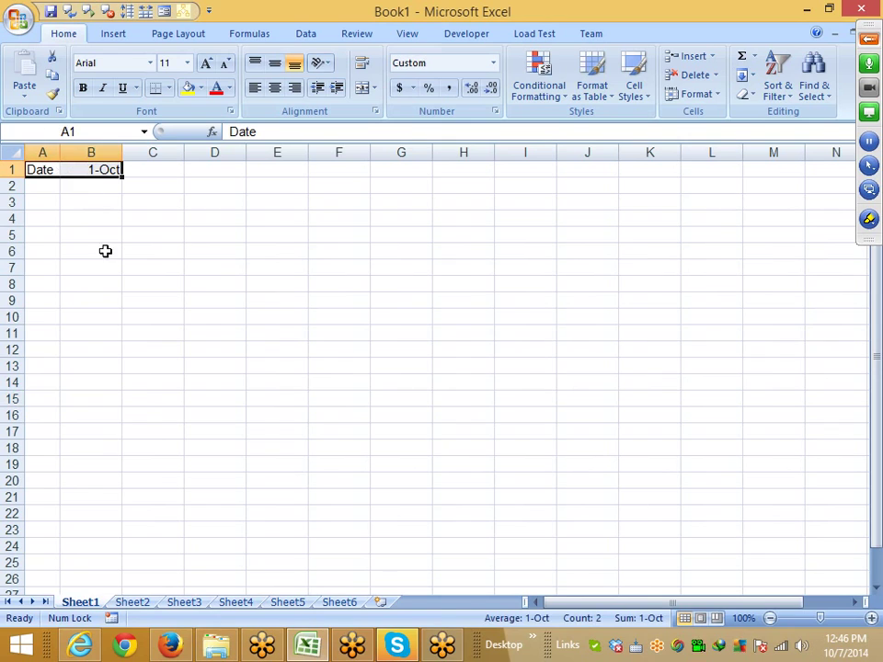
pyautogui.hotkey('ctrl', 'c')
pyautogui.click(138, 604)
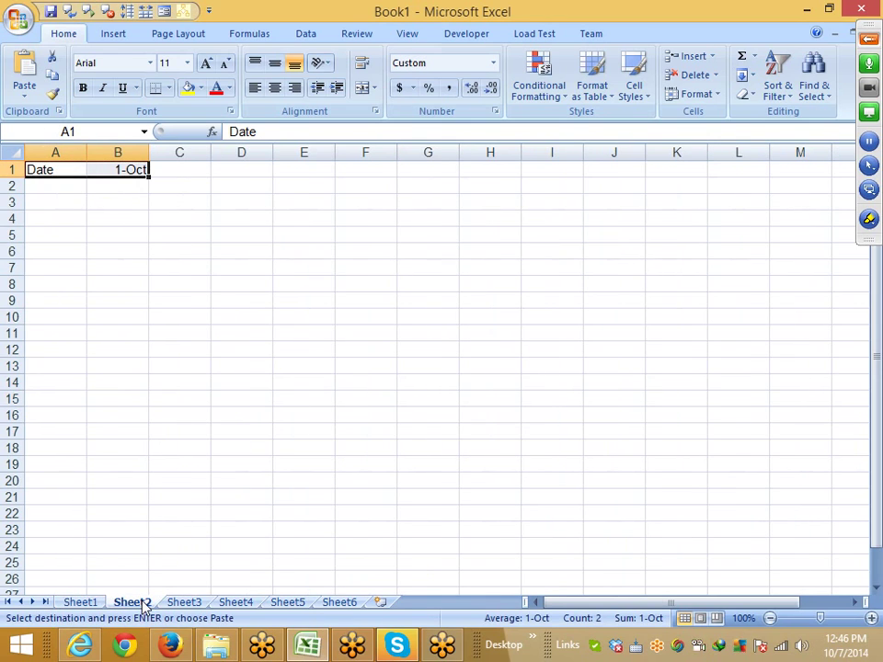
pyautogui.keyDown('shift'); pyautogui.click(355, 603); pyautogui.keyUp('shift')
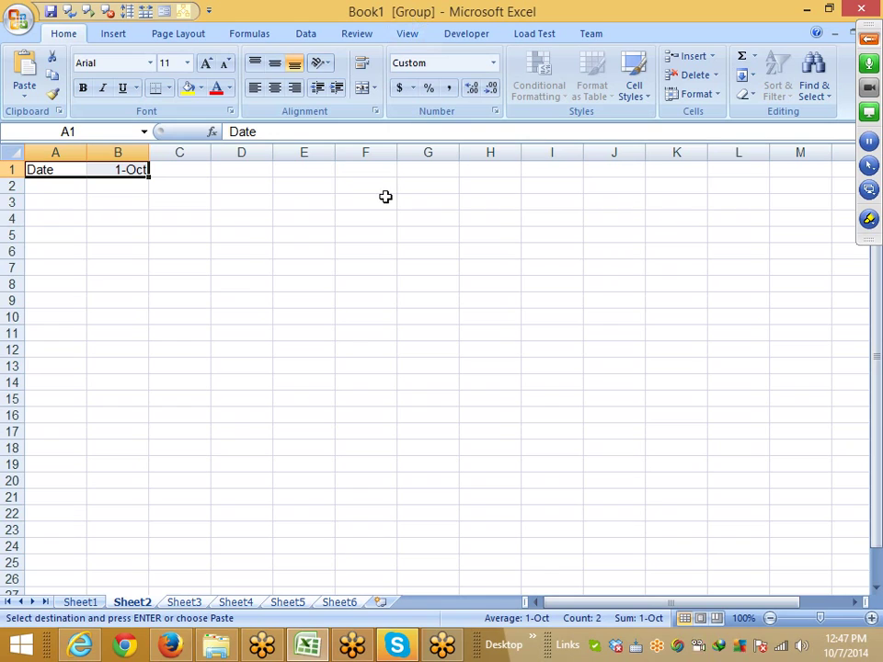
pyautogui.click(101, 603)
pyautogui.click(144, 345)
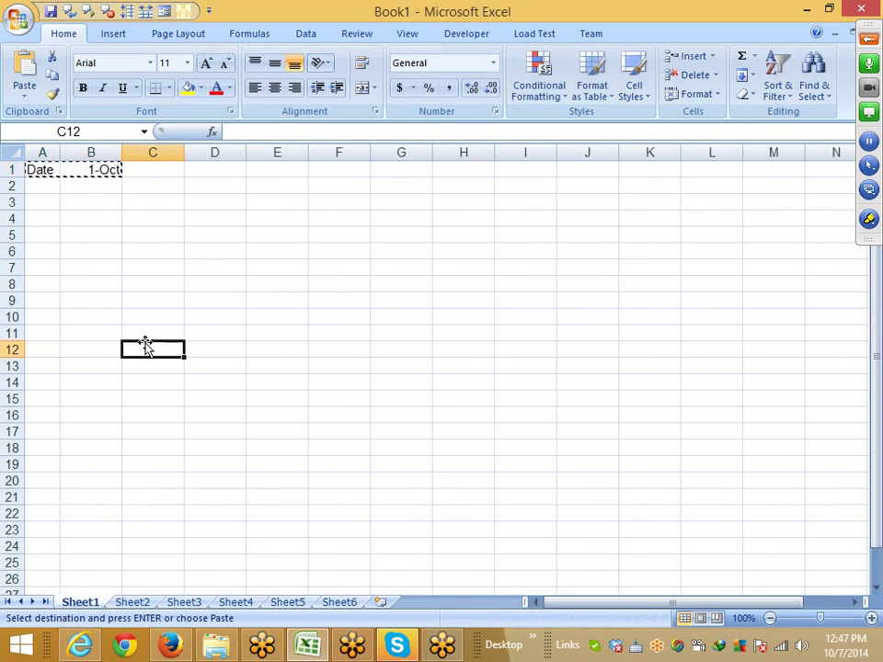
pyautogui.click(308, 647)
pyautogui.click(308, 647)
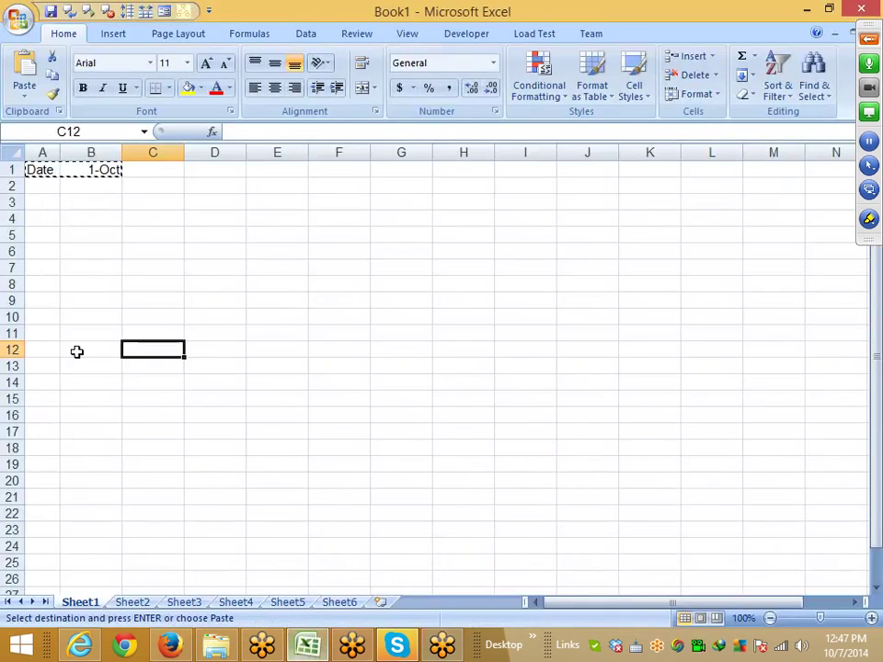
# Paste the copied Date and 1-Oct cells into the range A1:B9 on Sheet1
pyautogui.click(45, 188)
pyautogui.moveTo(42, 170); pyautogui.dragTo(121, 292)
pyautogui.press('Return')
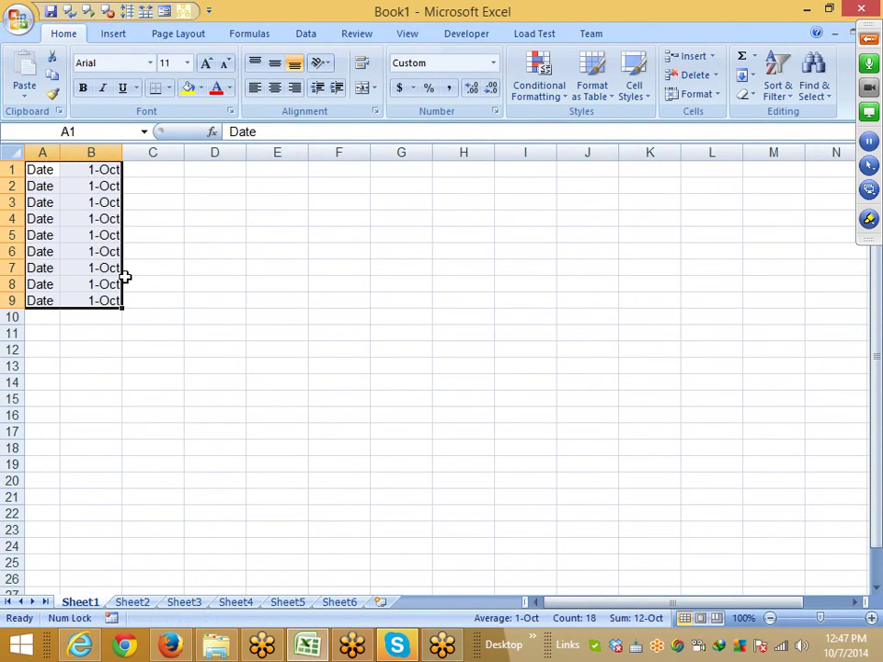
# Apply all borders and a yellow fill to the range A1:B9
pyautogui.click(169, 88)
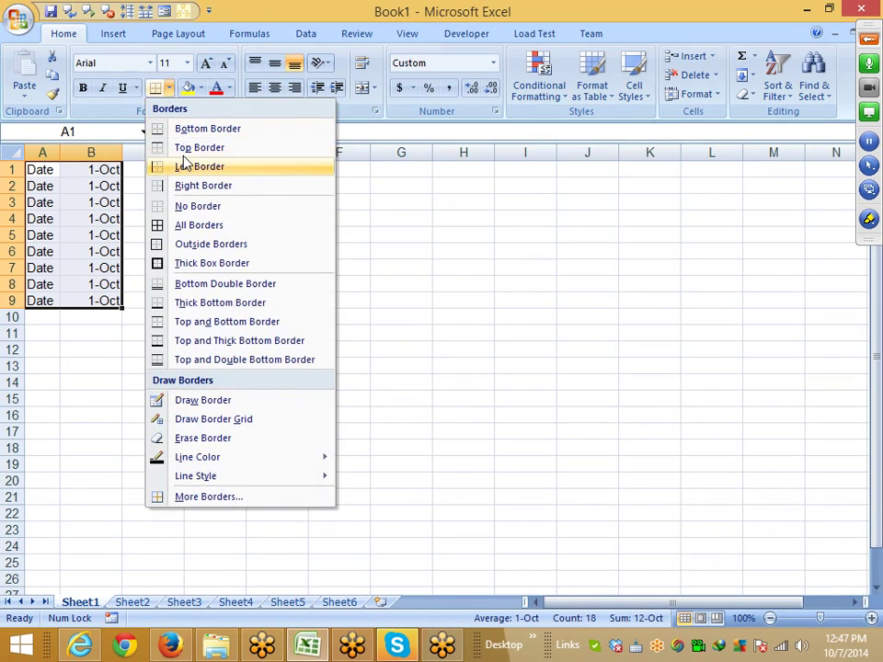
pyautogui.click(184, 226)
pyautogui.click(189, 89)
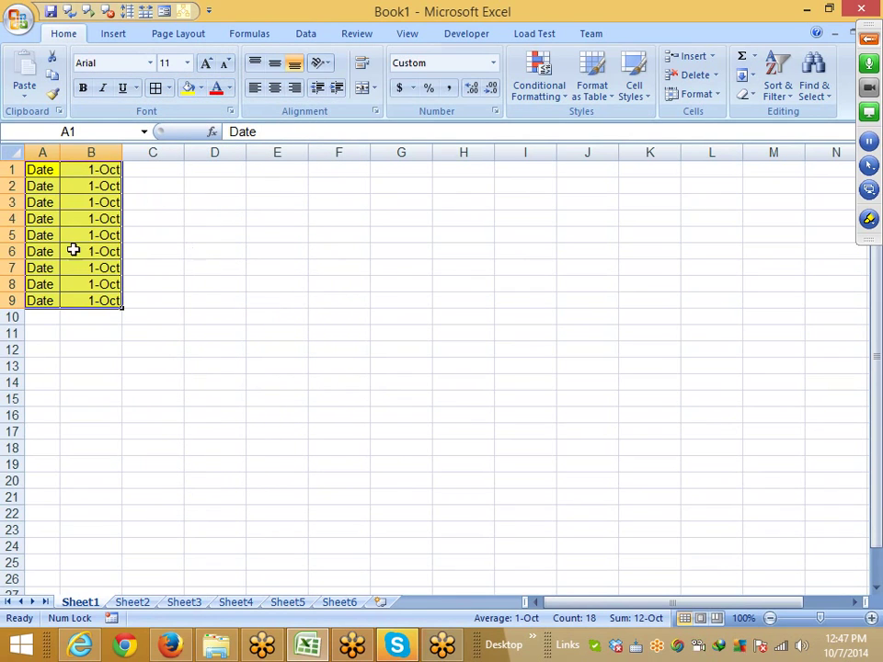
pyautogui.click(185, 332)
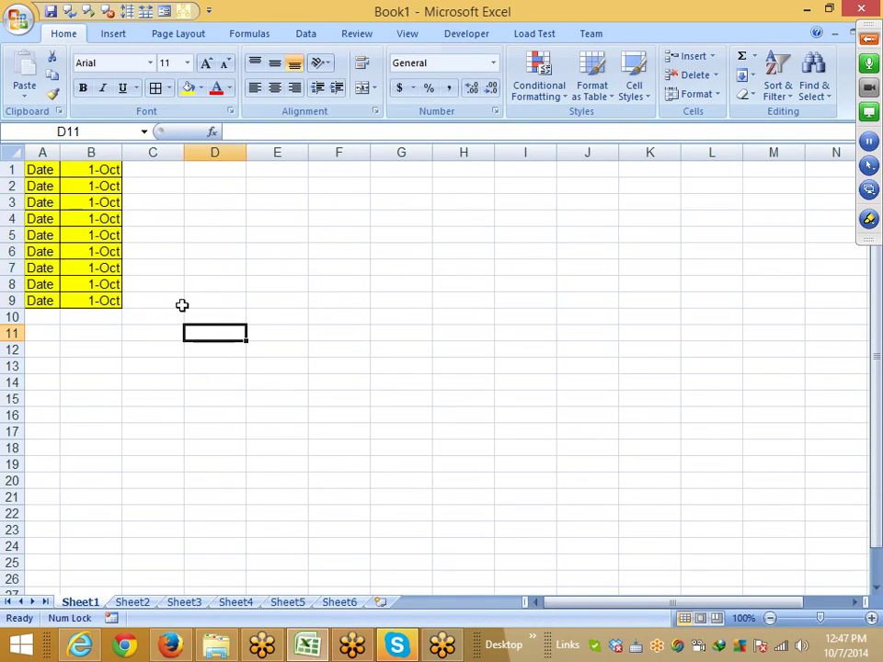
# Delete columns A and B on Sheet1 and undo the deletion
pyautogui.moveTo(43, 153); pyautogui.dragTo(89, 152)
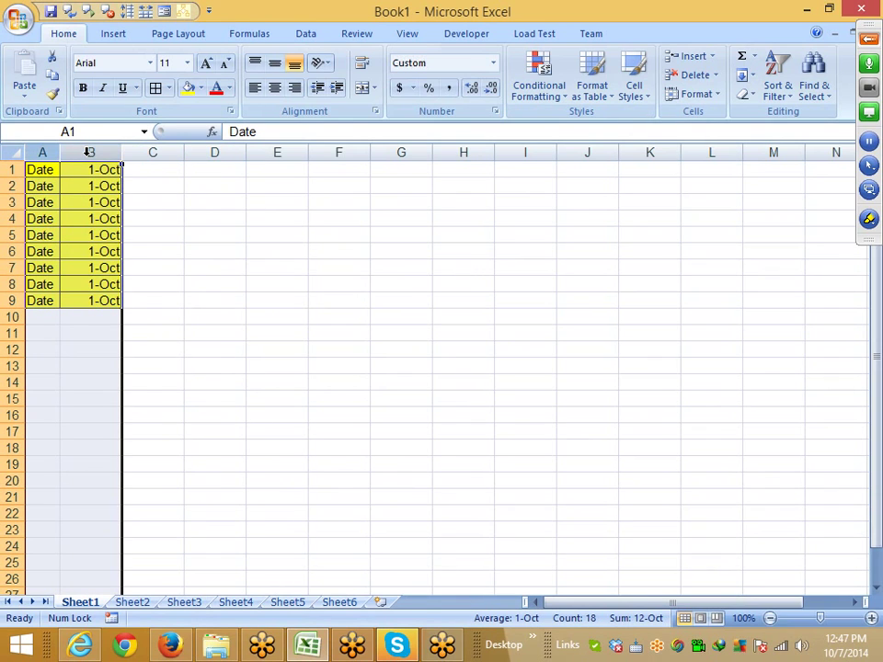
pyautogui.rightClick(88, 152)
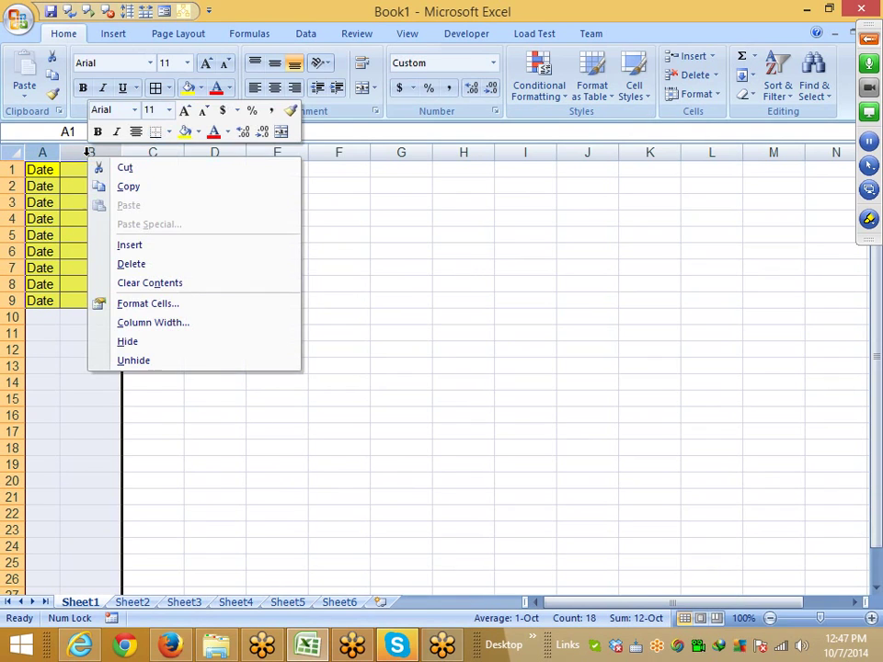
pyautogui.click(135, 266)
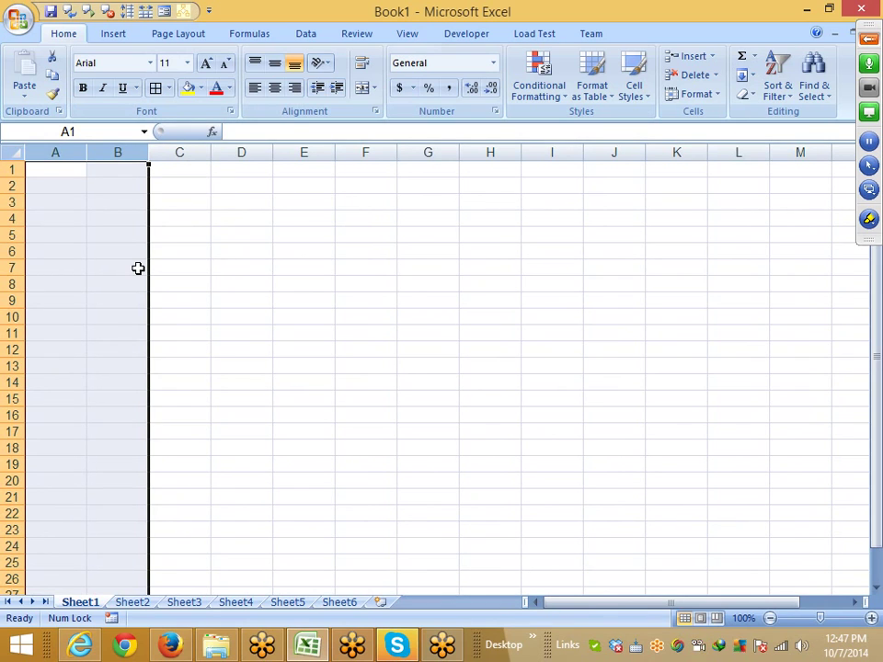
pyautogui.hotkey('ctrl', 'z')
pyautogui.click(175, 267)
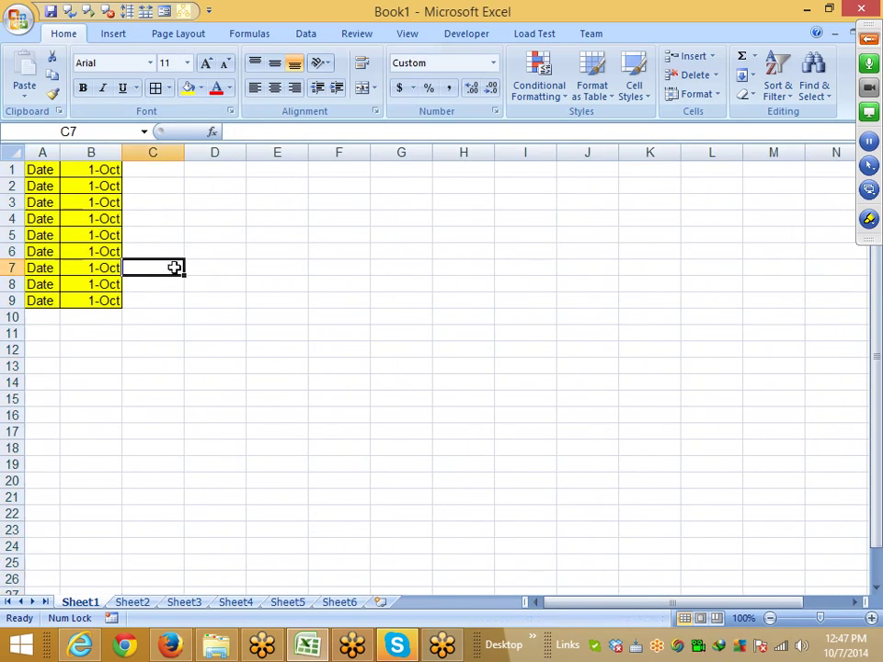
# Enter the formula =B1 in cell E7
pyautogui.click(259, 271)
pyautogui.write('=')
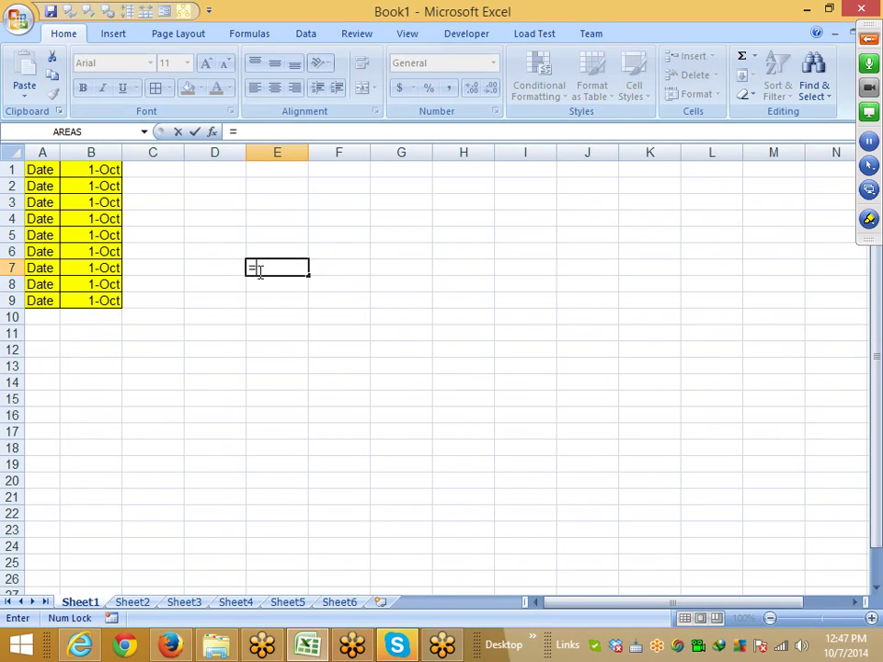
pyautogui.click(90, 169)
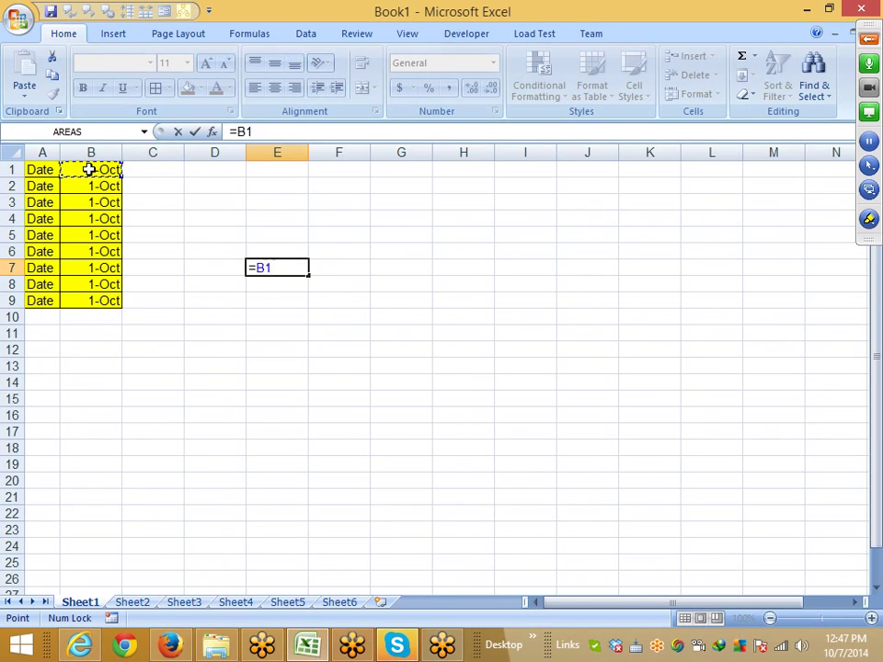
pyautogui.press('Return')
# Delete columns A and B while E7 references B1, and undo the deletion
pyautogui.click(74, 150)
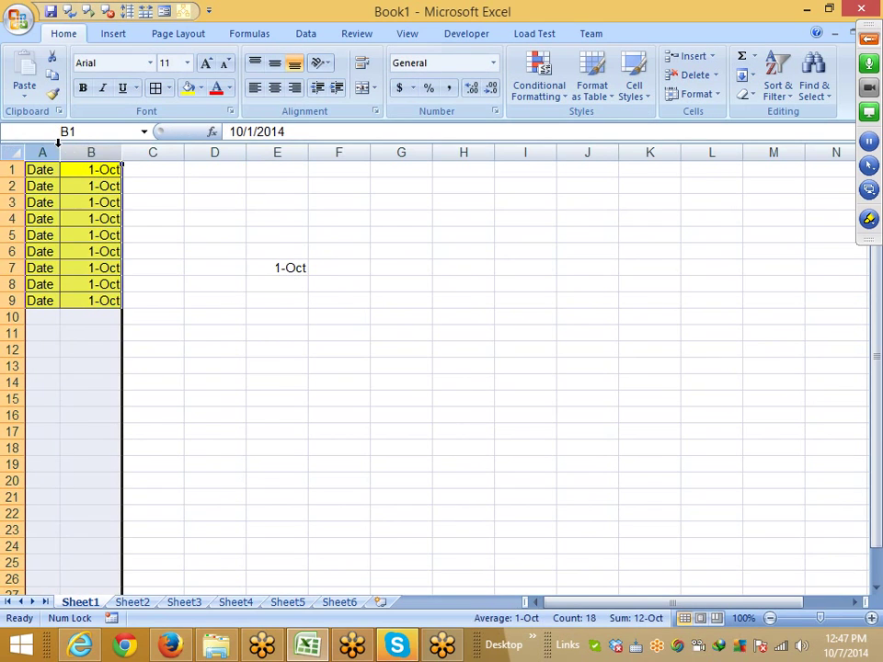
pyautogui.rightClick(61, 151)
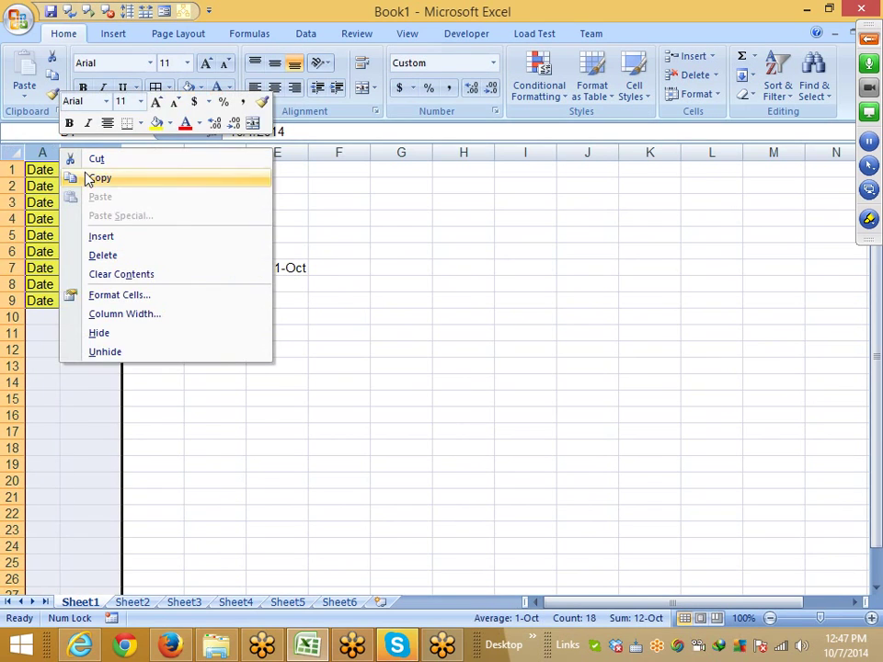
pyautogui.click(136, 257)
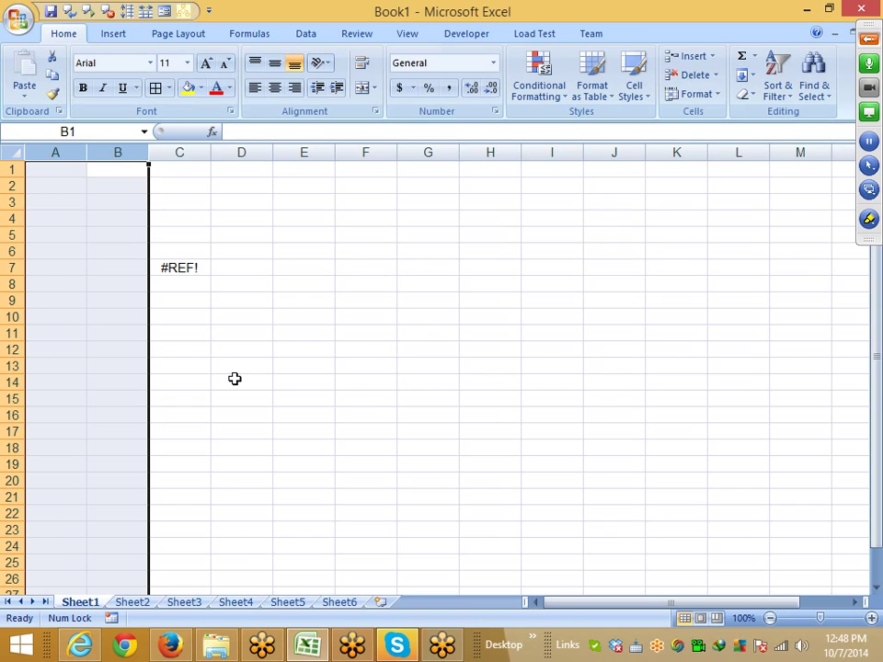
pyautogui.hotkey('ctrl', 'z')
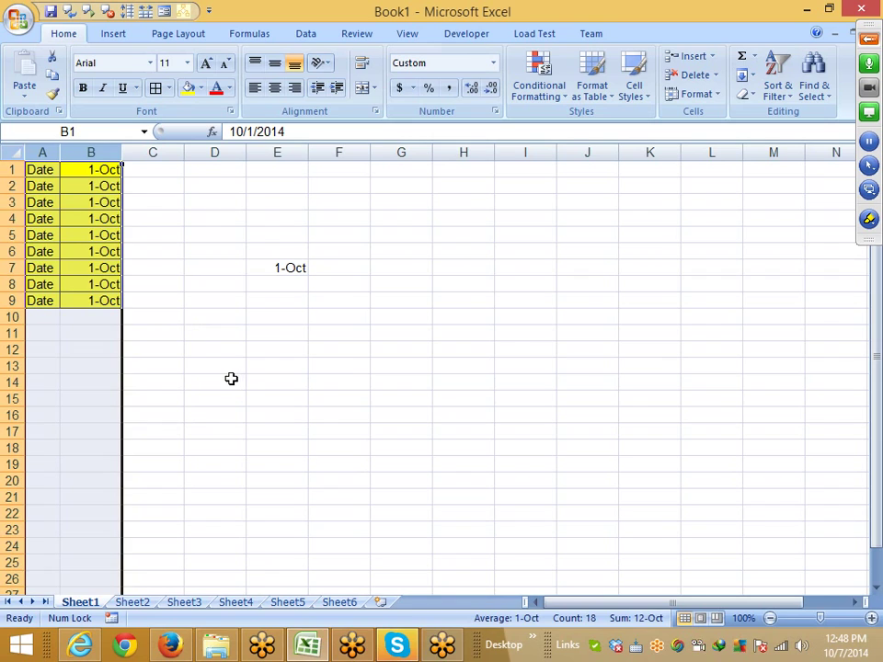
# Clear everything from A1:B9 with Clear All and undo the clearing
pyautogui.click(213, 350)
pyautogui.moveTo(40, 172); pyautogui.dragTo(119, 300)
pyautogui.click(576, 271)
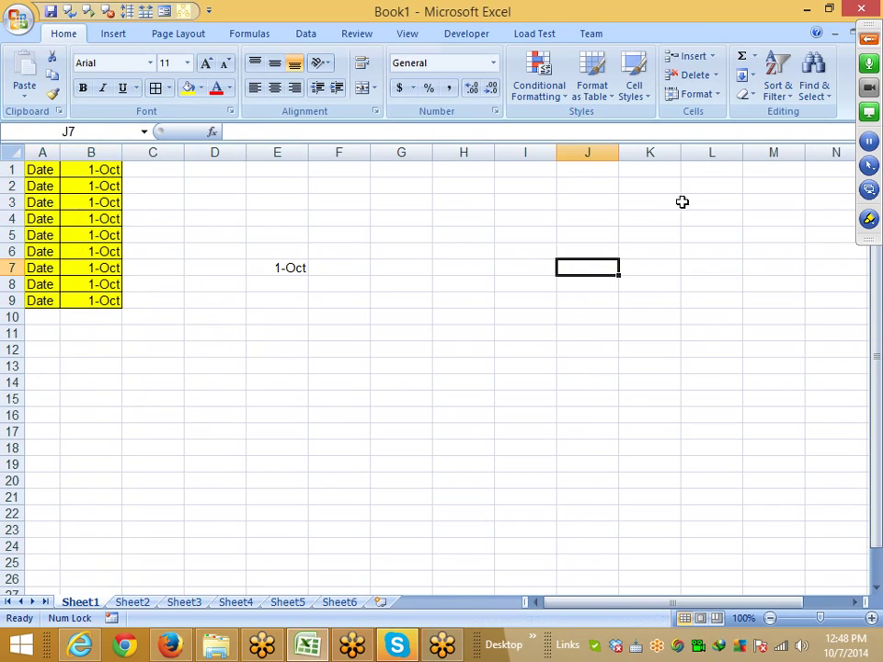
pyautogui.moveTo(112, 301); pyautogui.dragTo(43, 169)
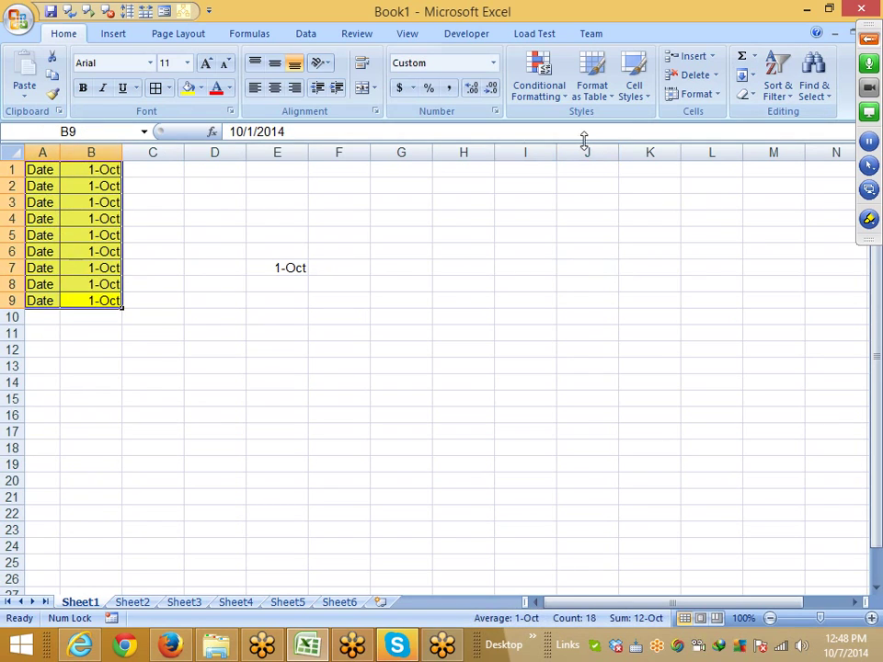
pyautogui.click(752, 97)
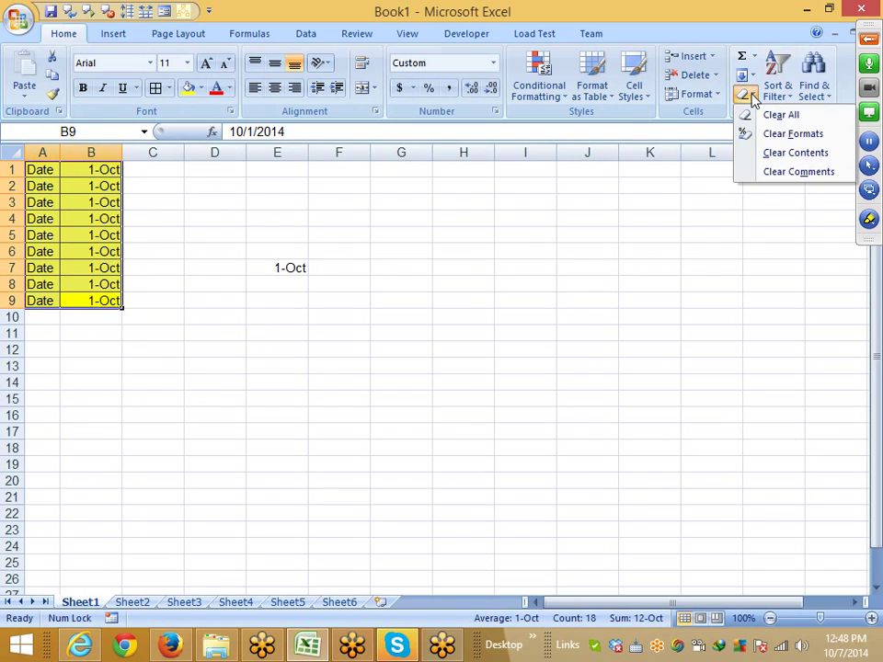
pyautogui.click(781, 115)
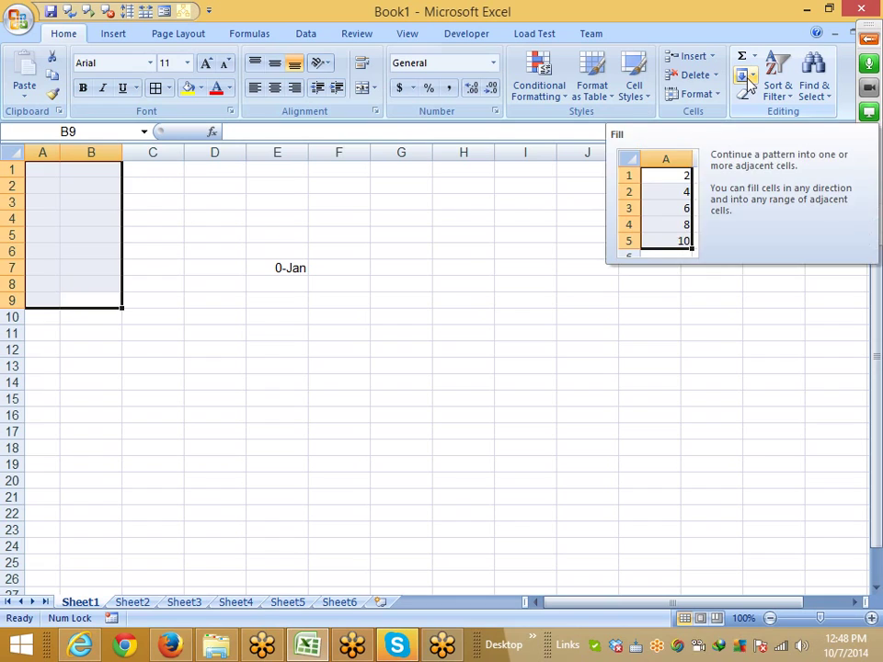
pyautogui.hotkey('ctrl', 'z')
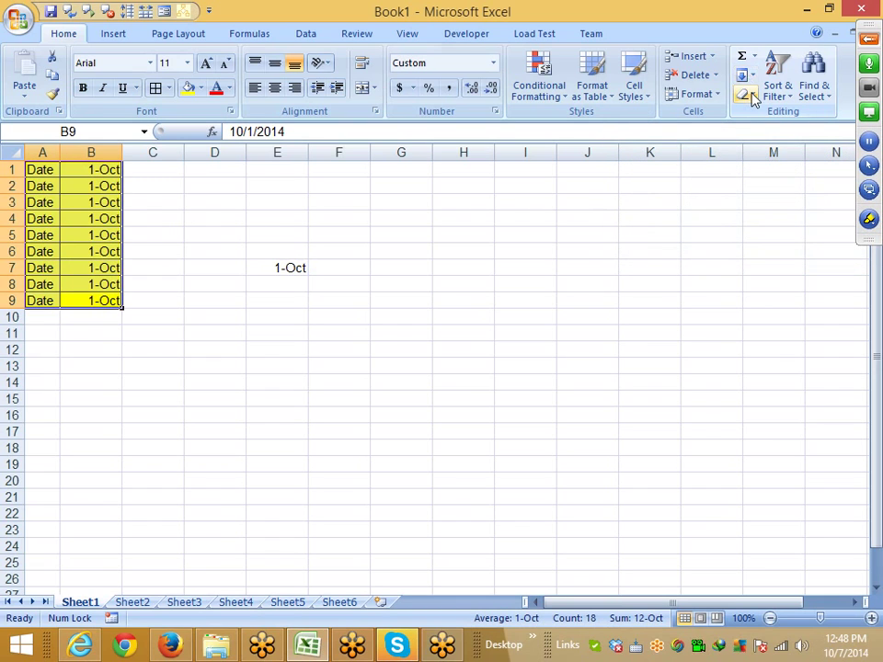
# Clear only the formats of A1:B9 and undo the change
pyautogui.click(747, 94)
pyautogui.click(793, 134)
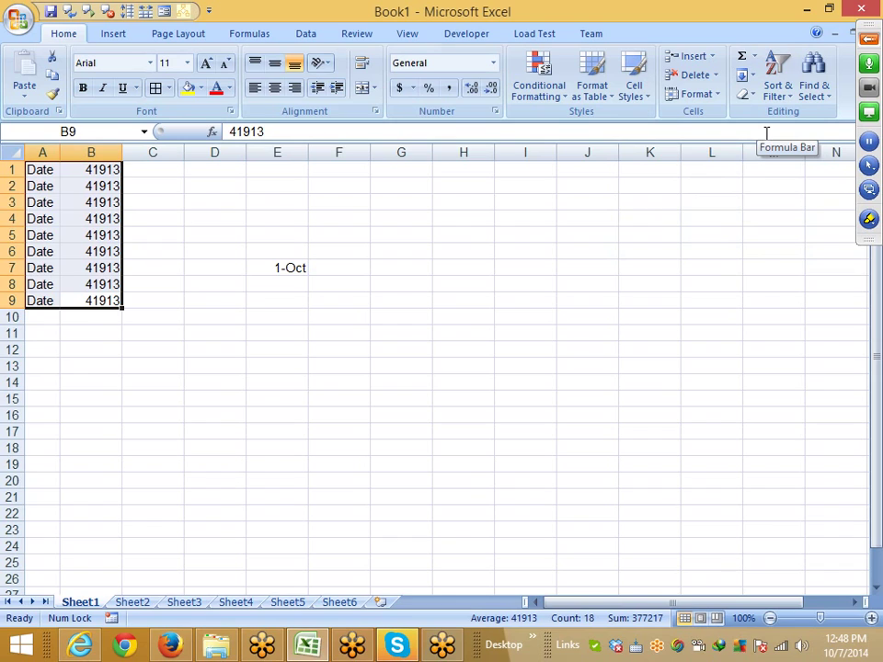
pyautogui.hotkey('ctrl', 'z')
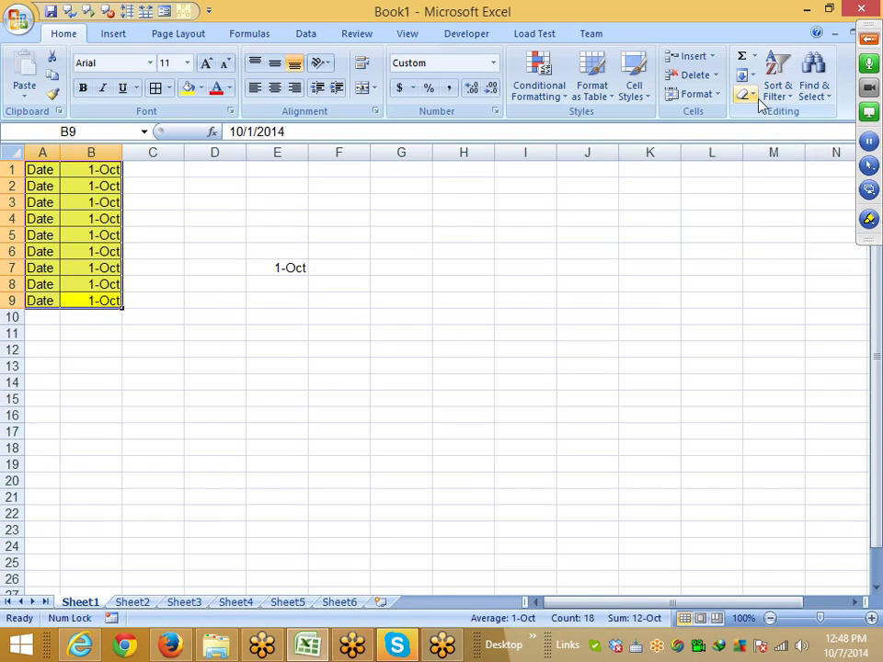
# Clear only the contents of A1:B9, undo it, and view the Clear Comments option without applying it
pyautogui.click(750, 96)
pyautogui.click(772, 158)
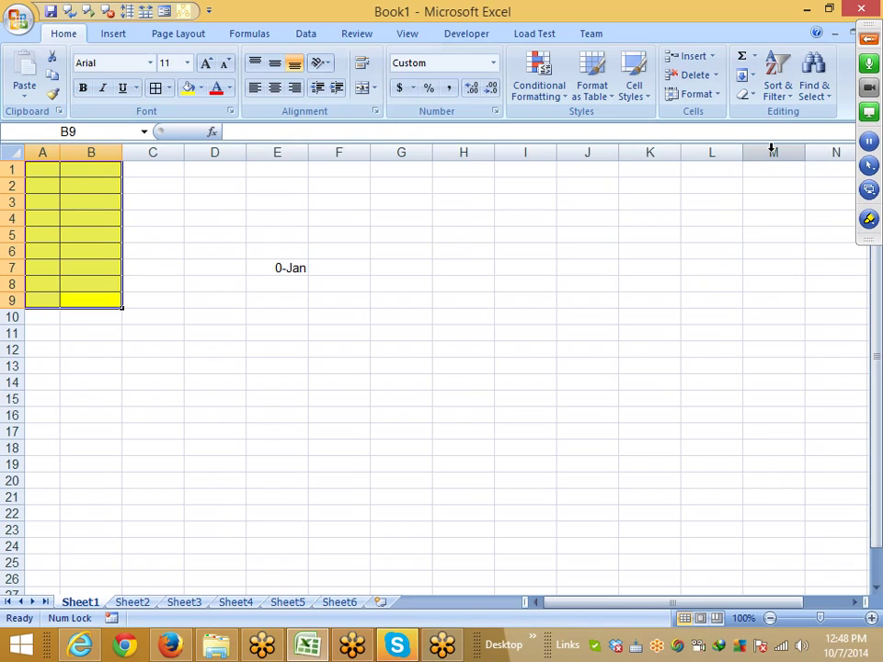
pyautogui.hotkey('ctrl', 'z')
pyautogui.click(745, 94)
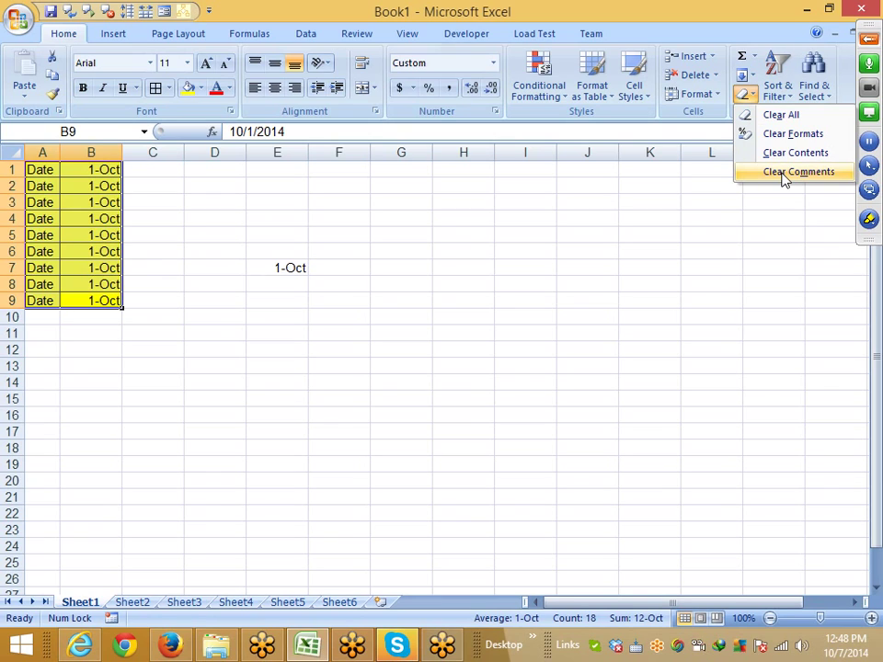
pyautogui.click(488, 295)
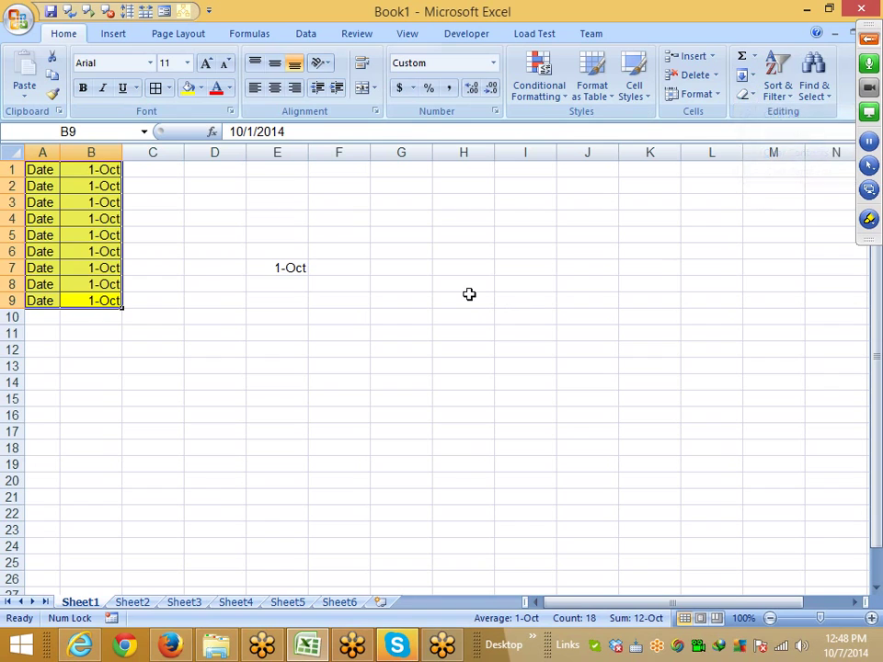
# Insert an empty comment on cell G4
pyautogui.click(444, 268)
pyautogui.click(399, 217)
pyautogui.rightClick(398, 217)
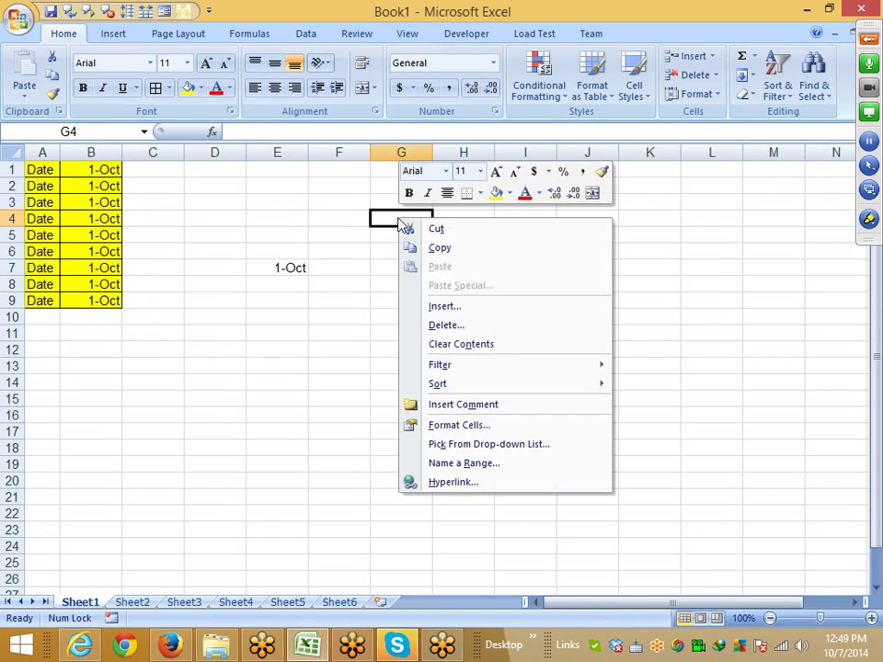
pyautogui.click(469, 404)
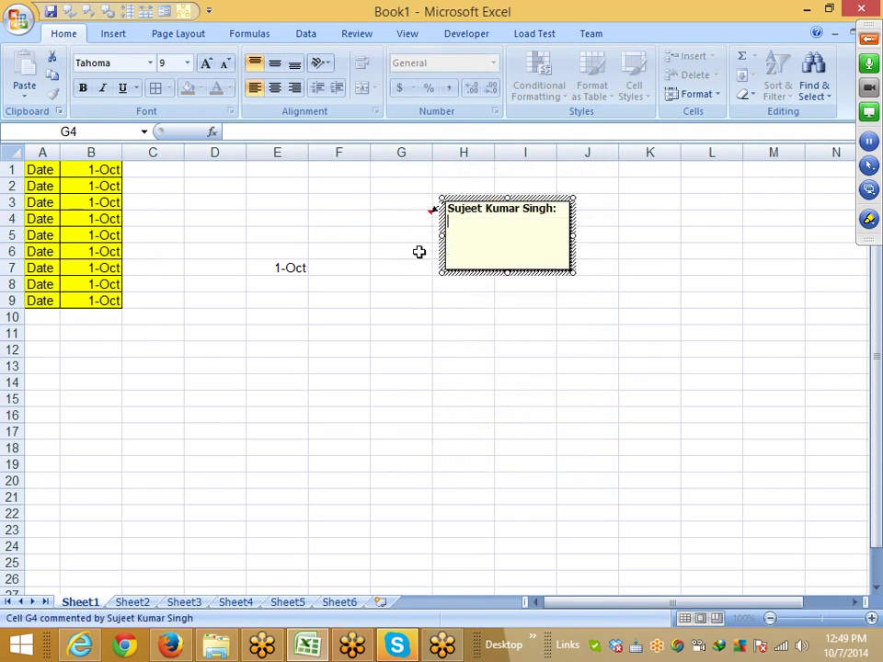
# Fill the commented cell G4 down to G9 and check whether the comment carries over
pyautogui.click(412, 219)
pyautogui.moveTo(412, 219); pyautogui.dragTo(416, 381)
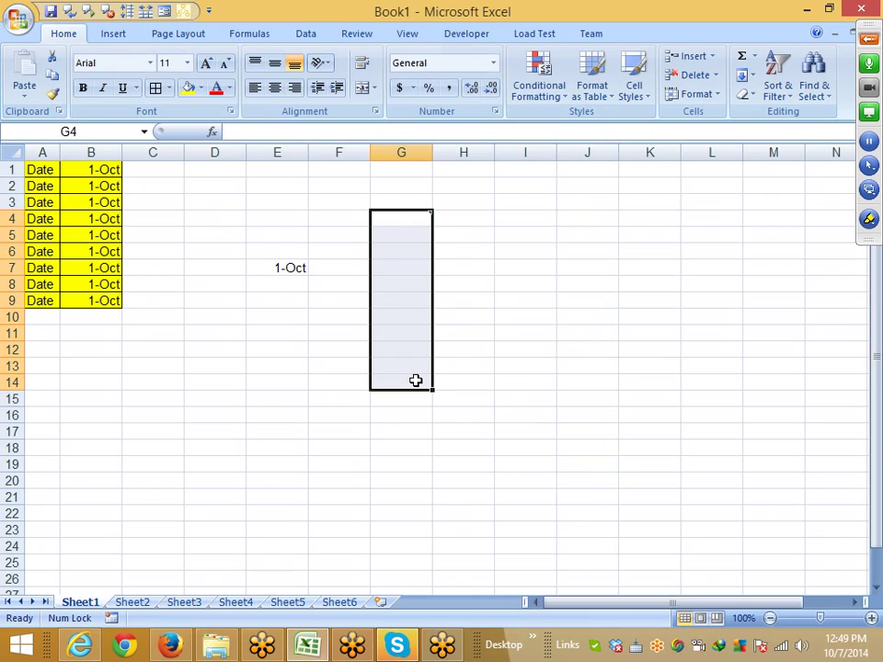
pyautogui.click(455, 366)
pyautogui.click(411, 232)
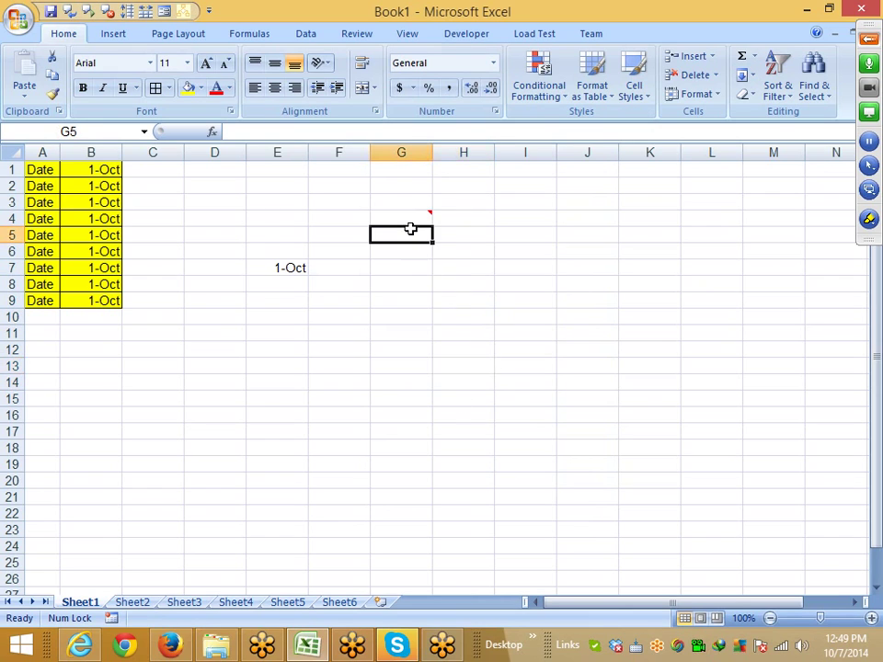
pyautogui.click(410, 217)
pyautogui.moveTo(431, 226); pyautogui.dragTo(428, 310)
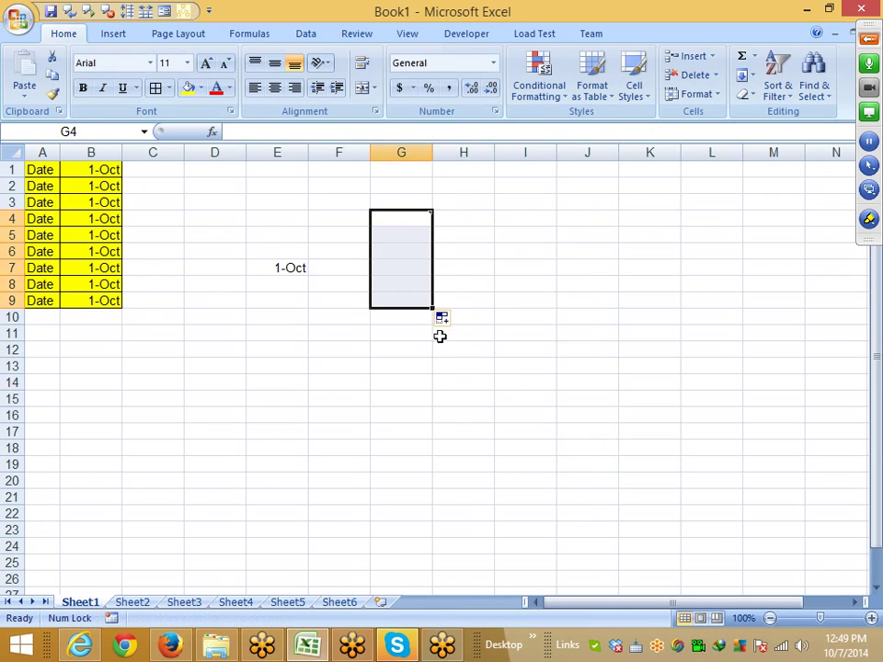
pyautogui.click(408, 256)
pyautogui.click(408, 225)
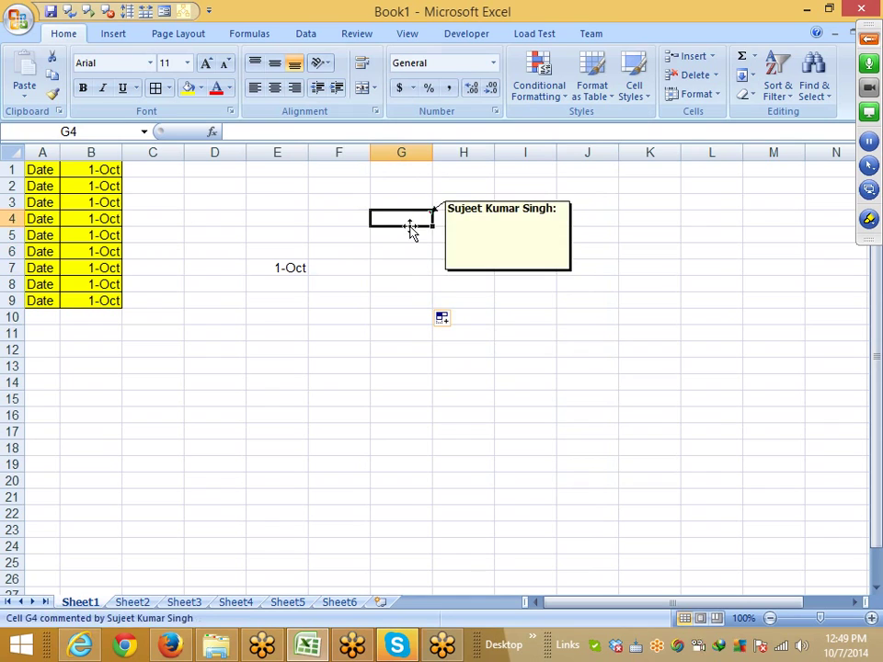
# Remove the comment from cell G4 with Clear Comments
pyautogui.rightClick(411, 230)
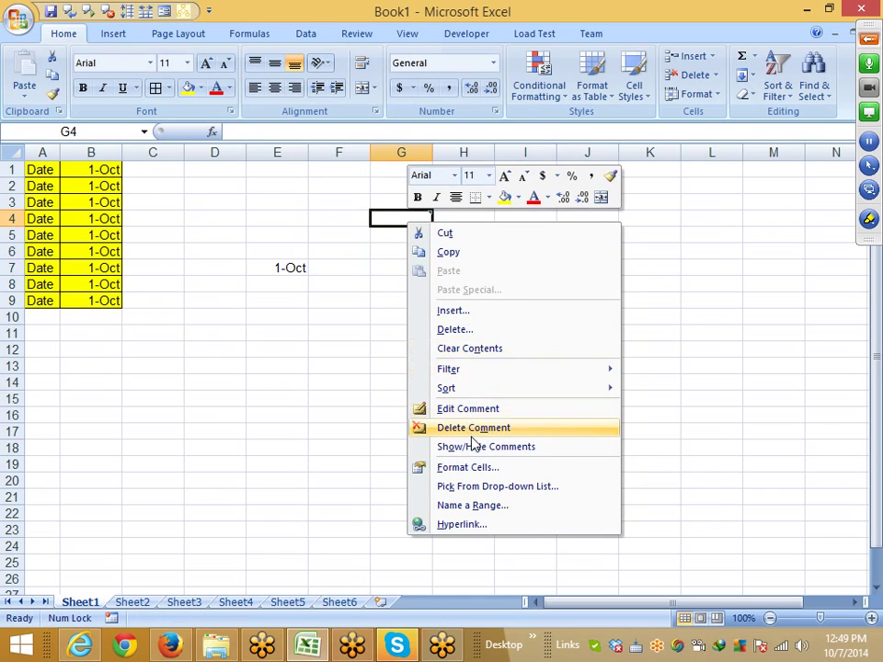
pyautogui.press('Escape')
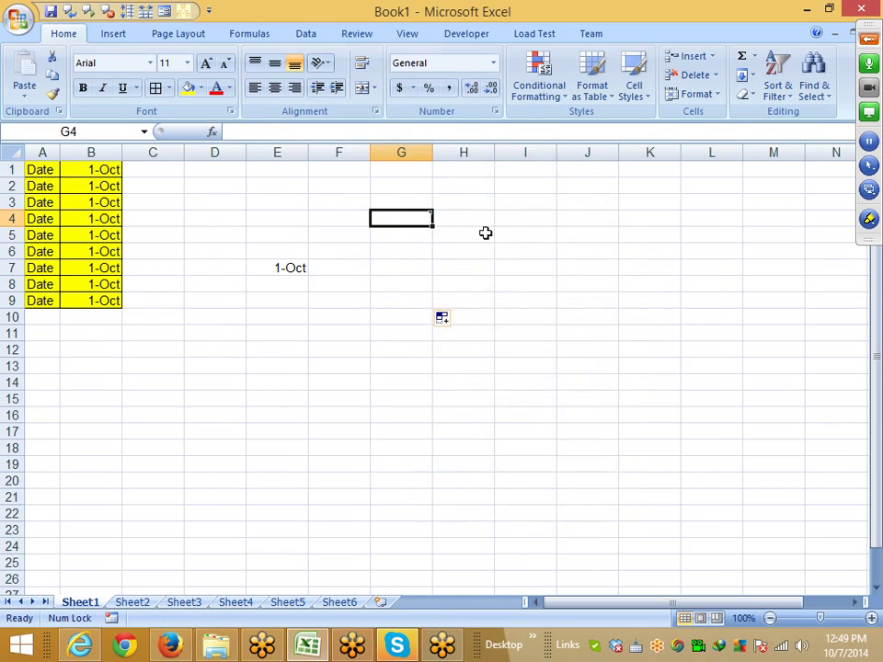
pyautogui.click(743, 94)
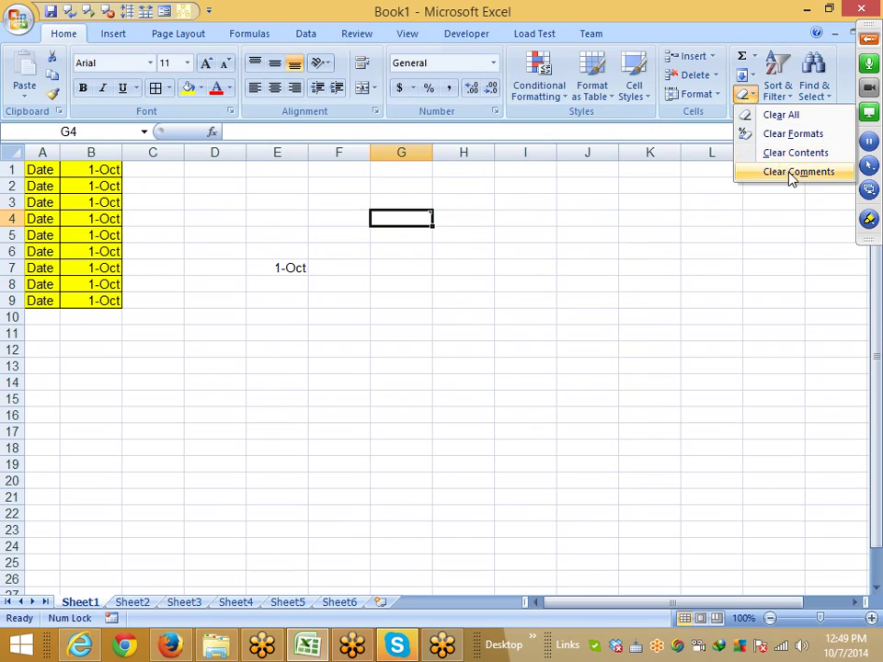
pyautogui.click(789, 172)
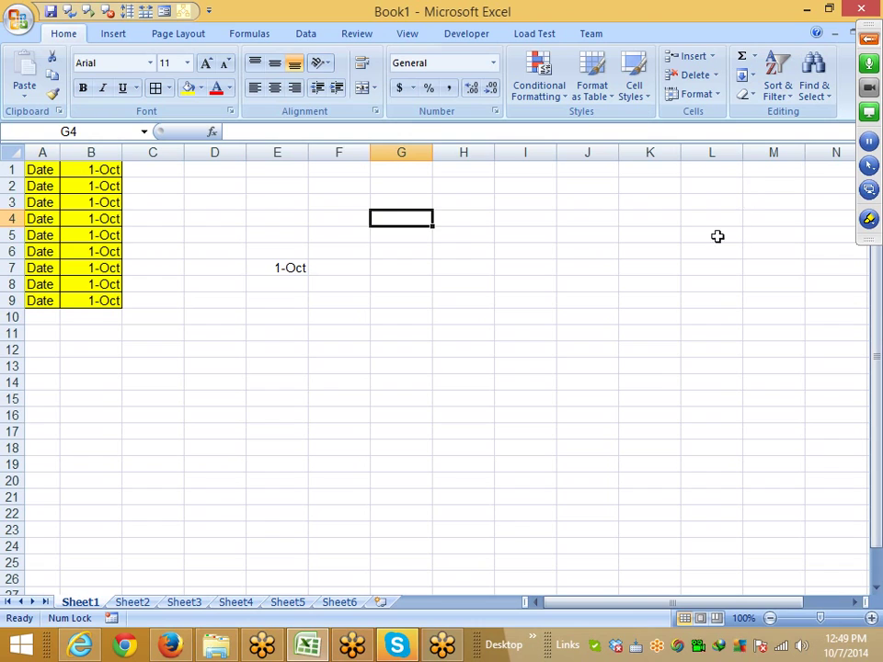
# View the fill Series options for cell G11 and close them without filling
pyautogui.click(402, 333)
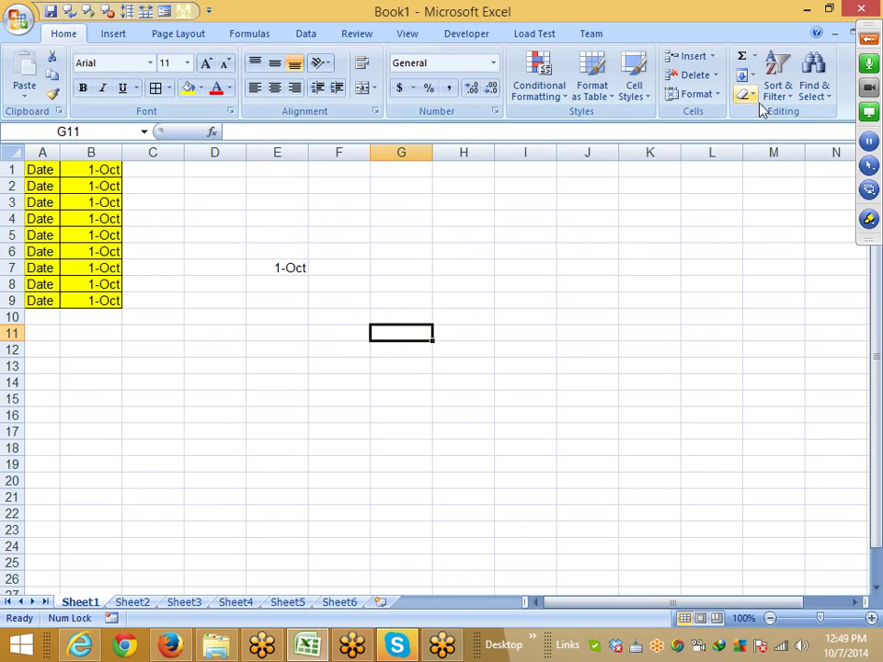
pyautogui.click(747, 75)
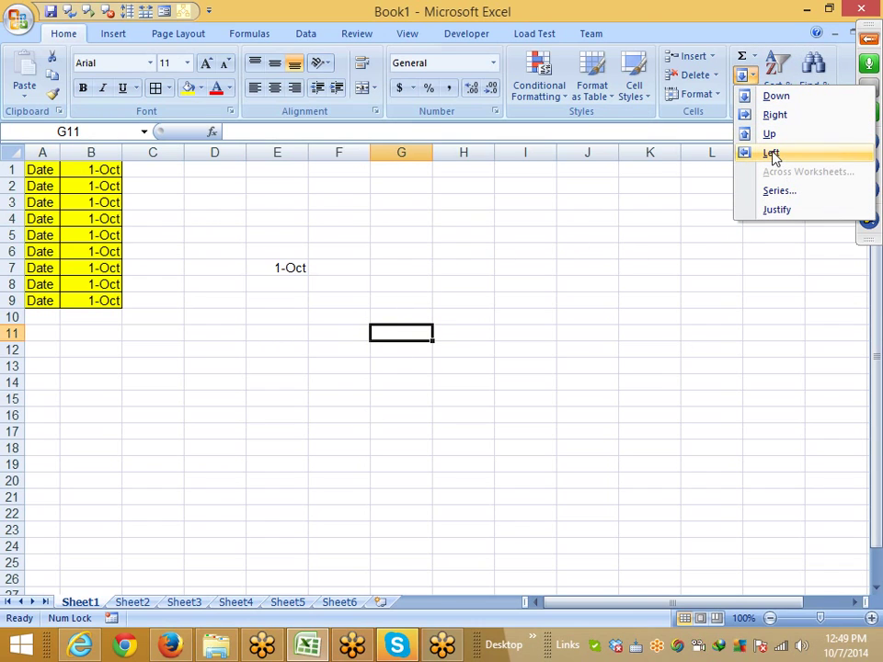
pyautogui.click(784, 192)
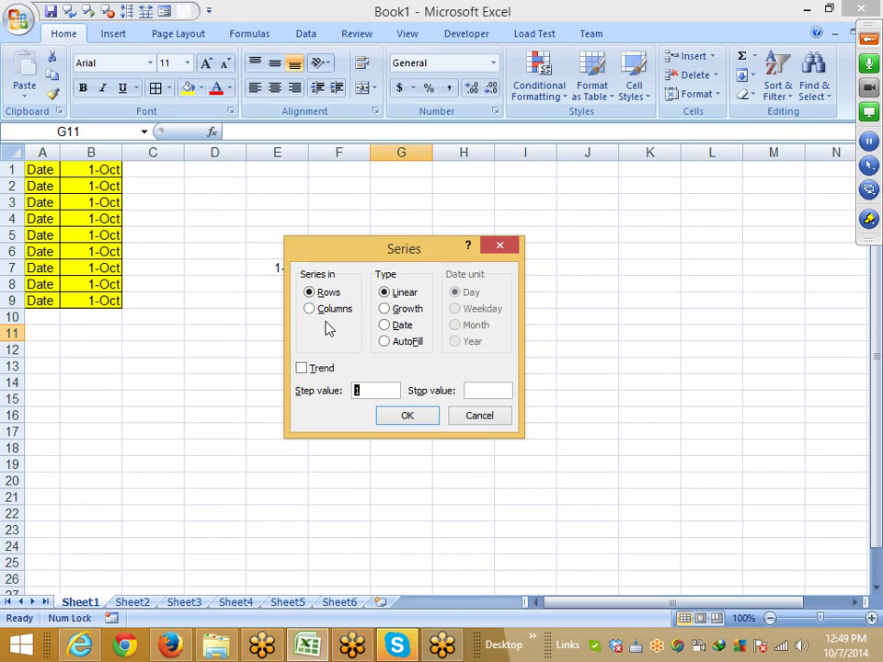
pyautogui.click(492, 414)
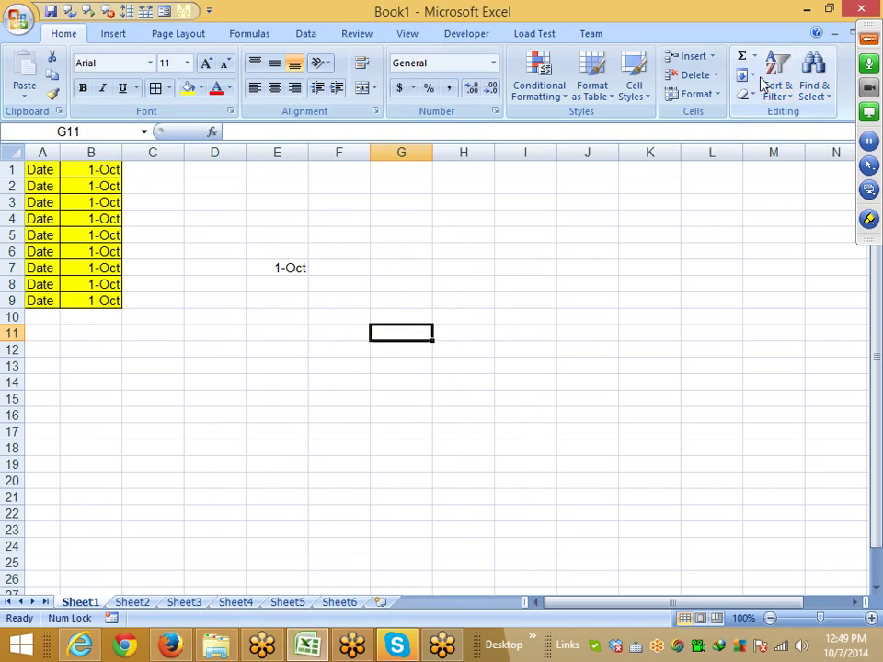
# Review the available fill options, including Across Worksheets, and check the filled data on Sheet2 through Sheet5
pyautogui.click(750, 76)
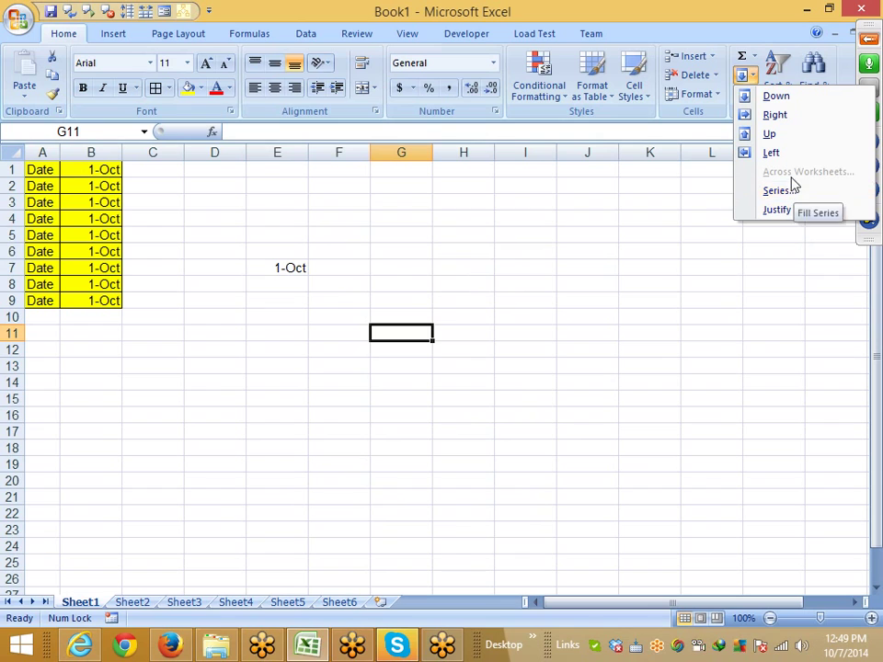
pyautogui.click(420, 187)
pyautogui.click(133, 603)
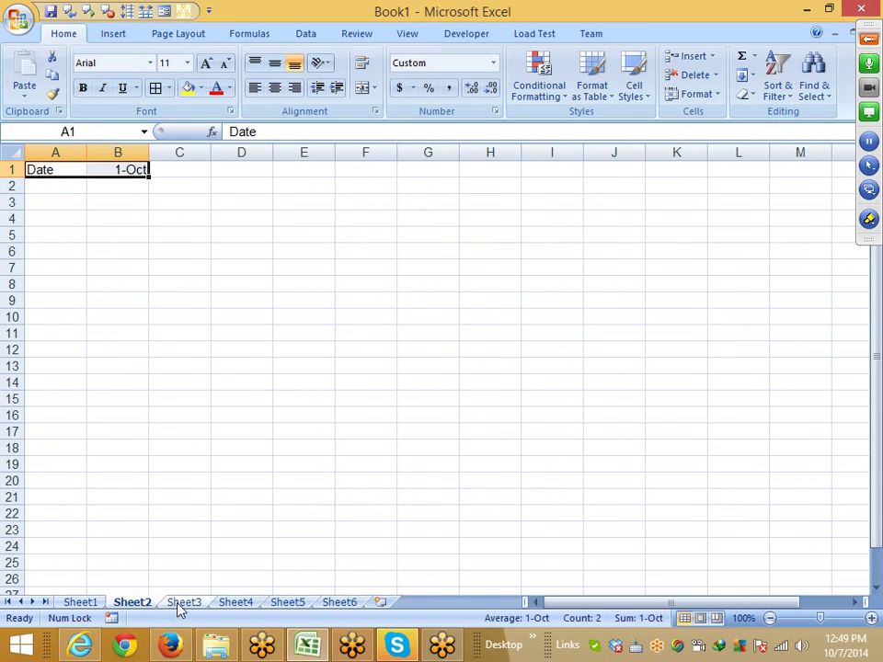
pyautogui.click(184, 604)
pyautogui.click(236, 603)
pyautogui.click(276, 604)
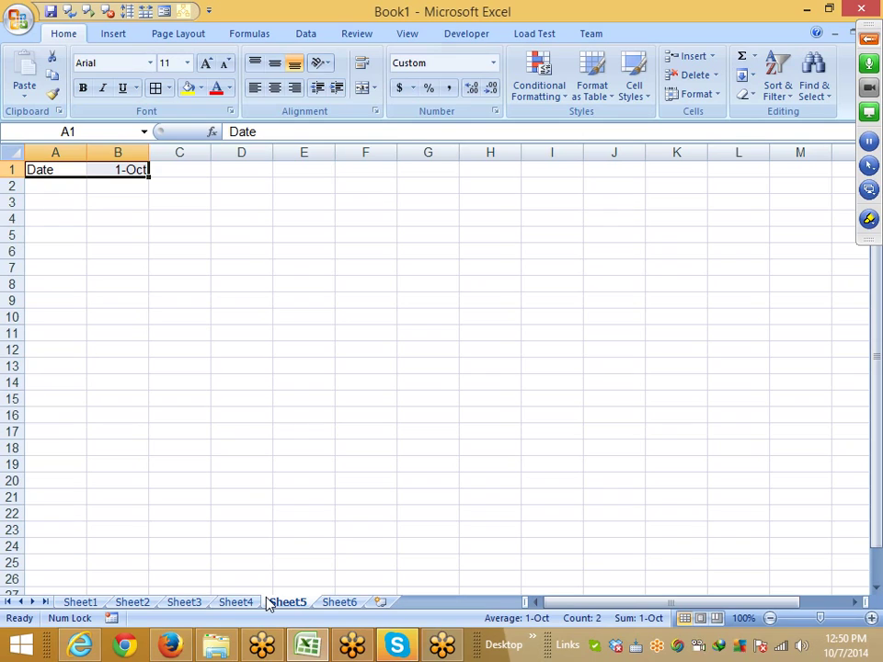
pyautogui.moveTo(210, 655)
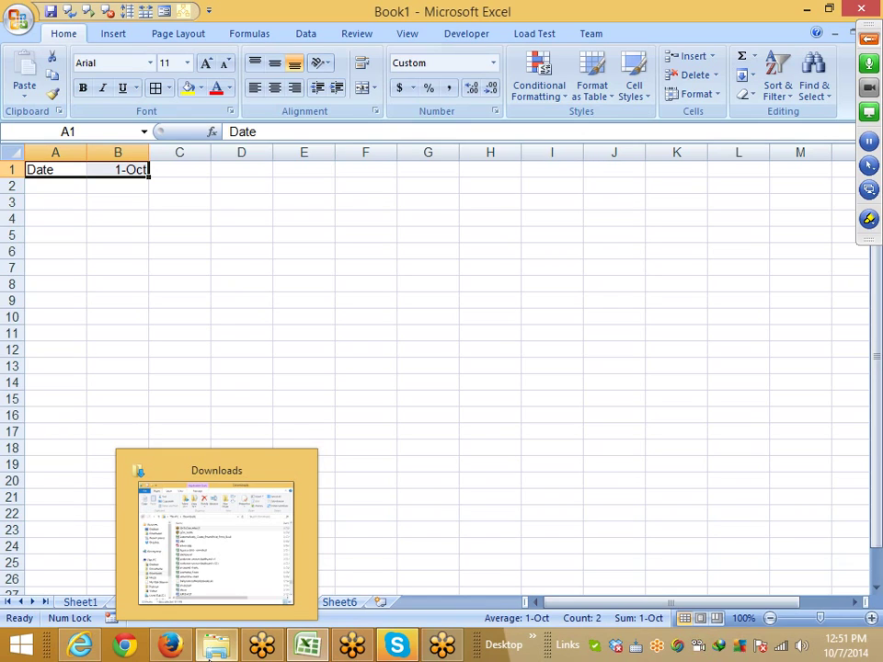
pyautogui.press('F8')
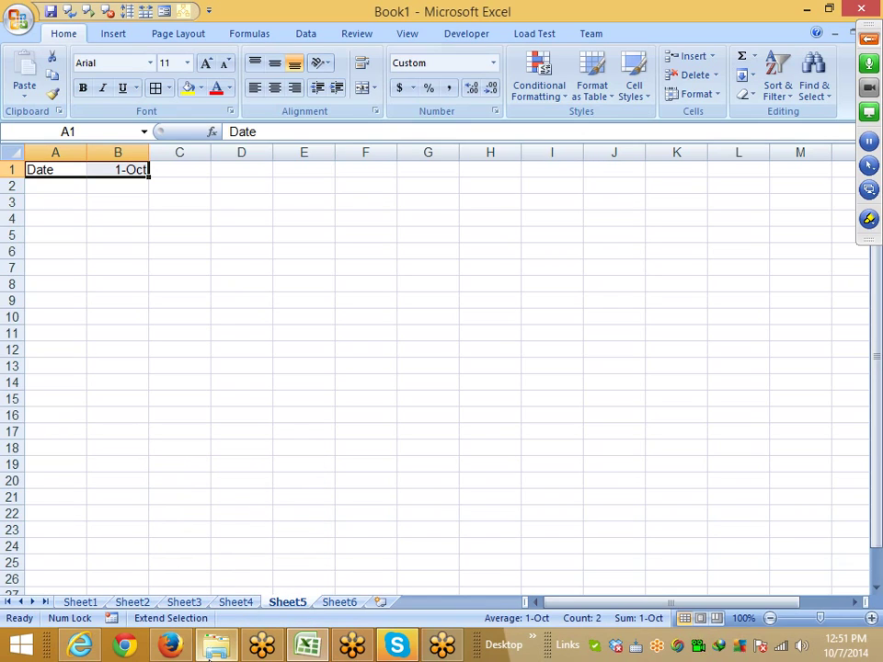